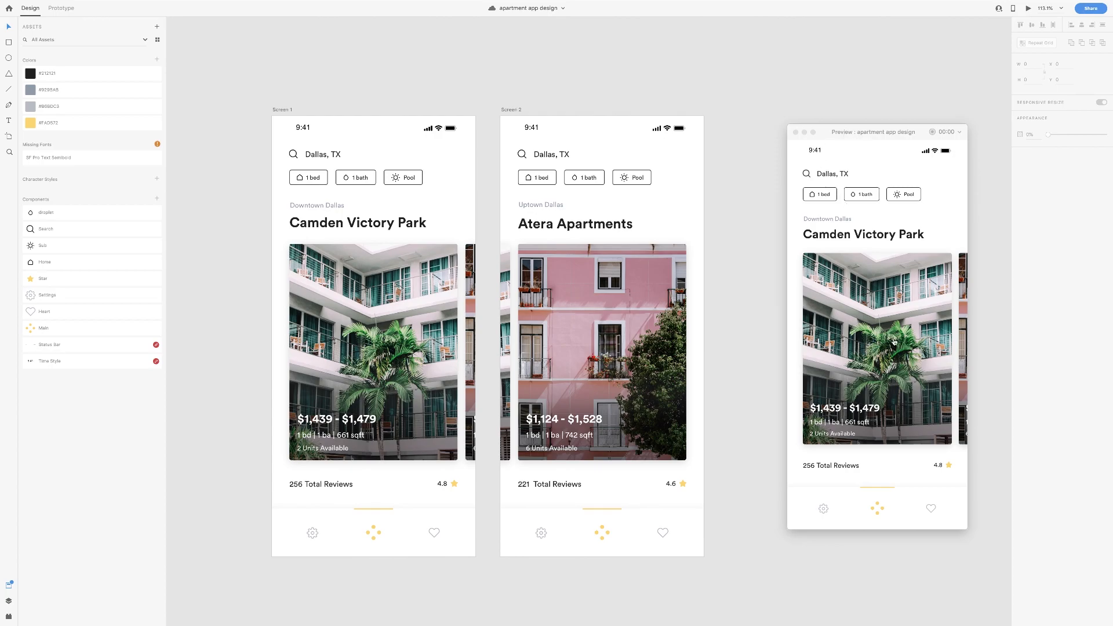
- Play the swipe transition between the Camden Victory Park and Atera Apartments screens in the preview
left_click_drag(929, 342, 813, 340)
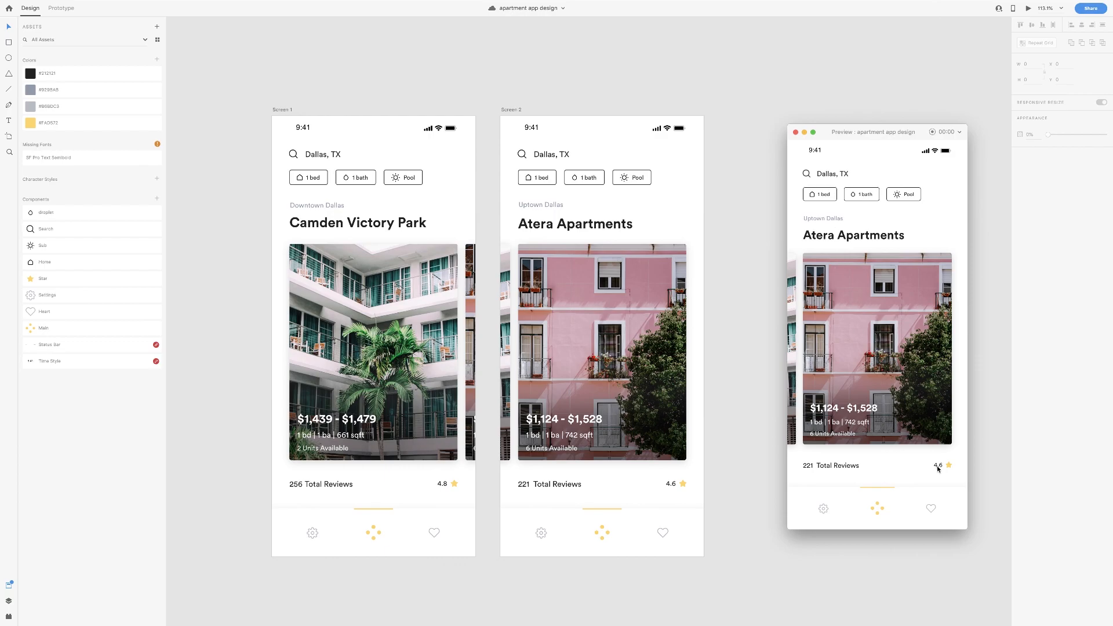
left_click(918, 380)
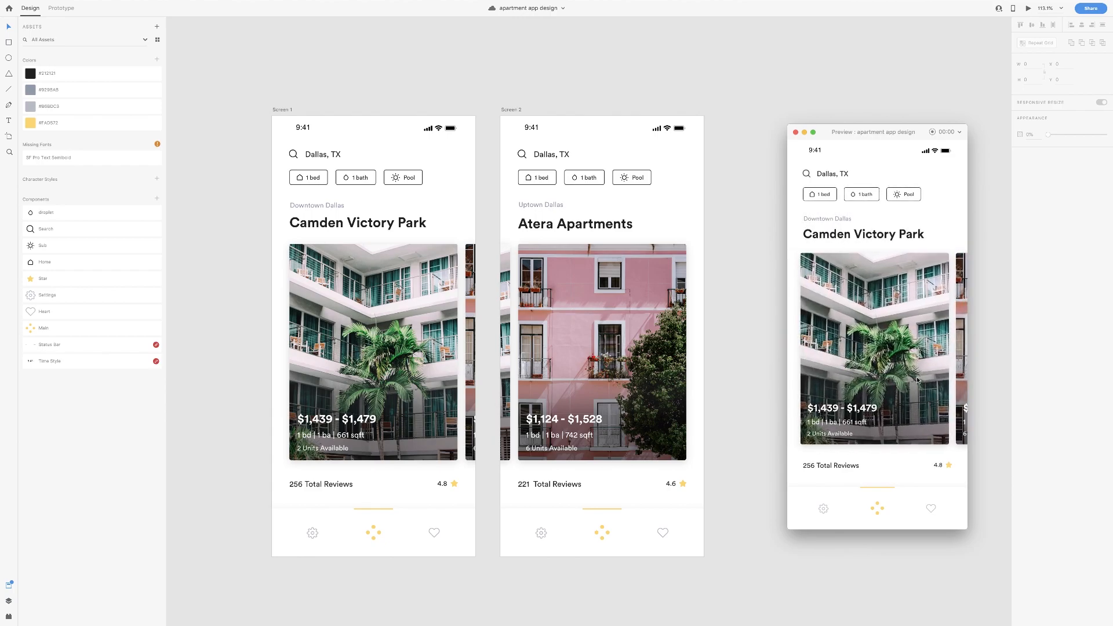
left_click(917, 380)
left_click(918, 381)
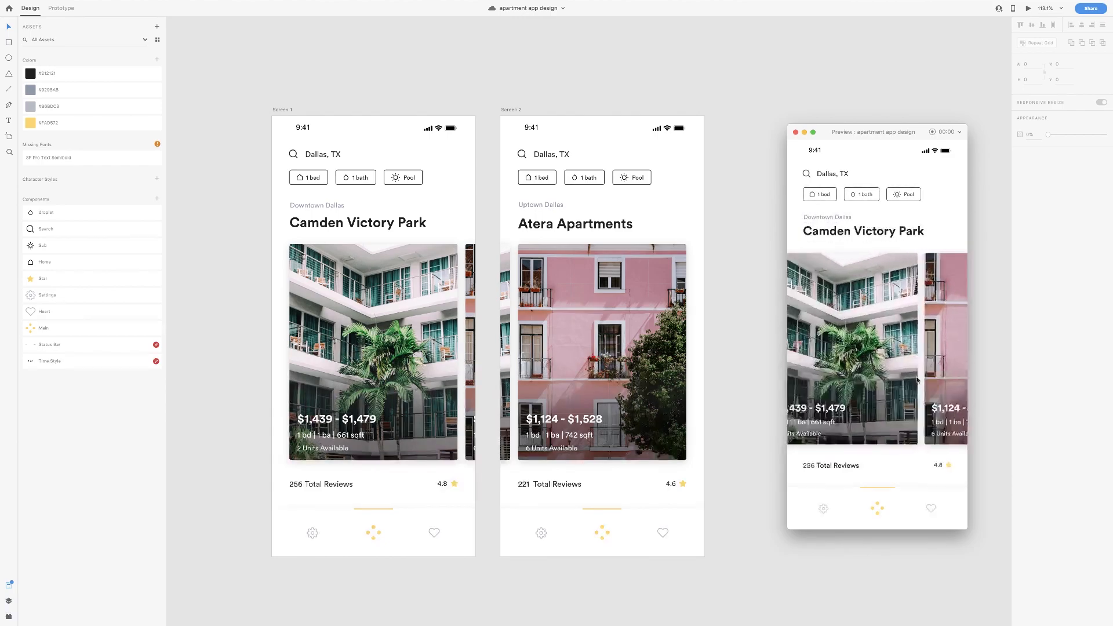
left_click(918, 380)
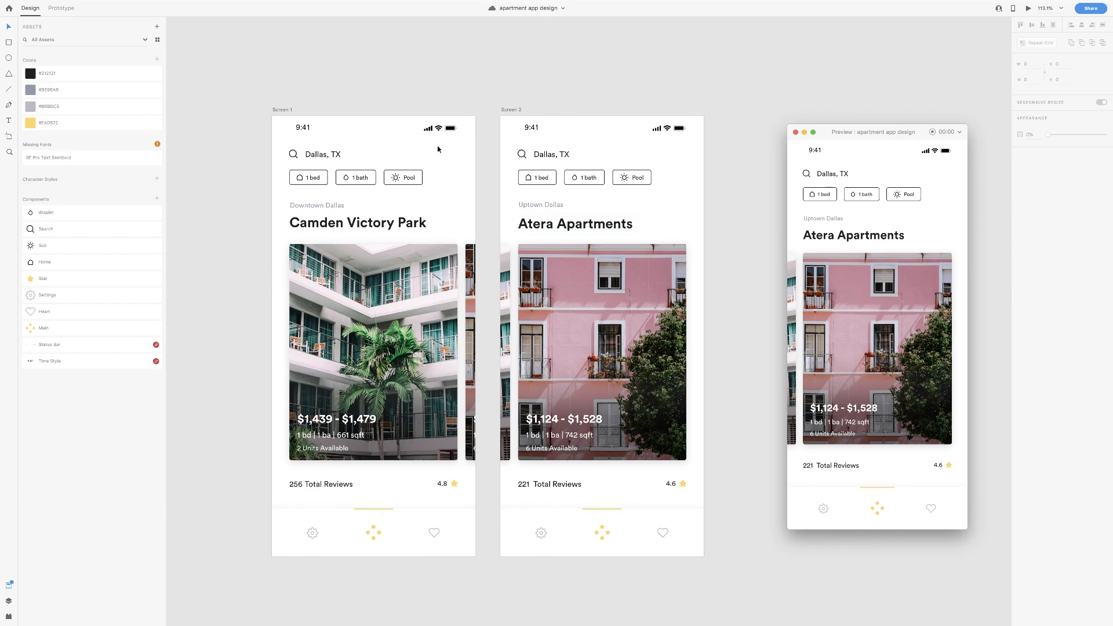
- Switch to prototyping and open the settings of the interaction linking Screen 1 to Screen 2
left_click(278, 114)
left_click(61, 8)
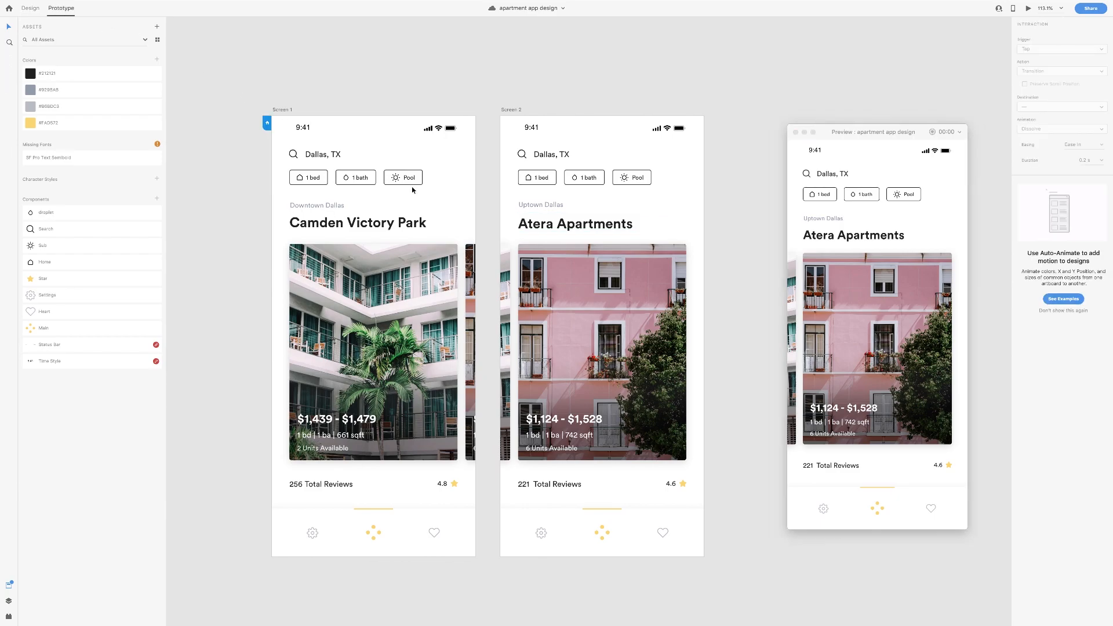
left_click(280, 110)
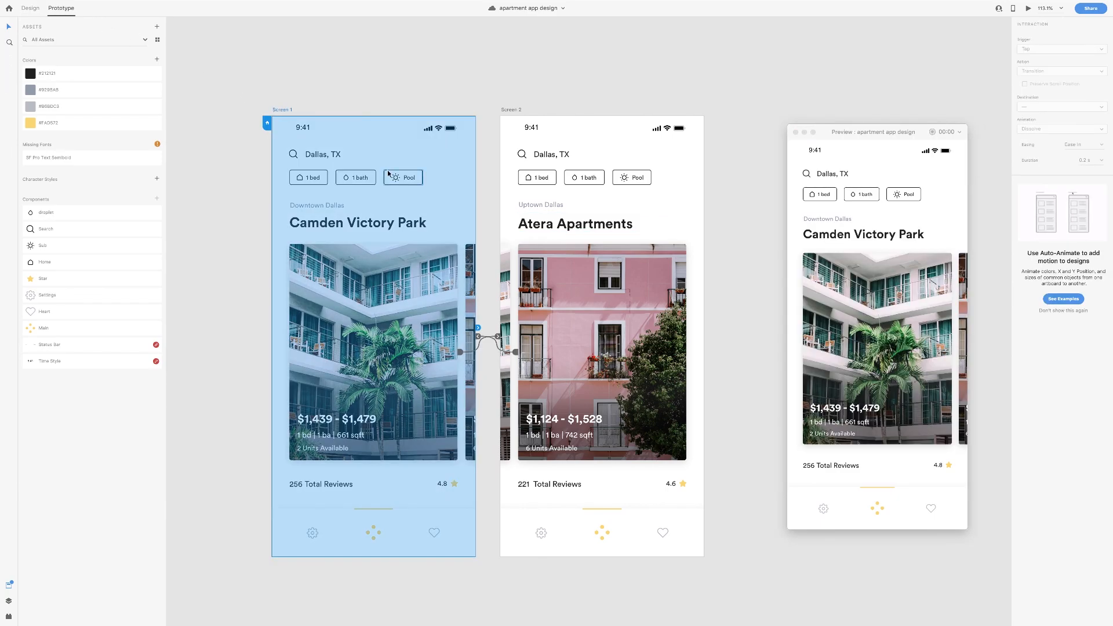
left_click_drag(499, 339, 503, 341)
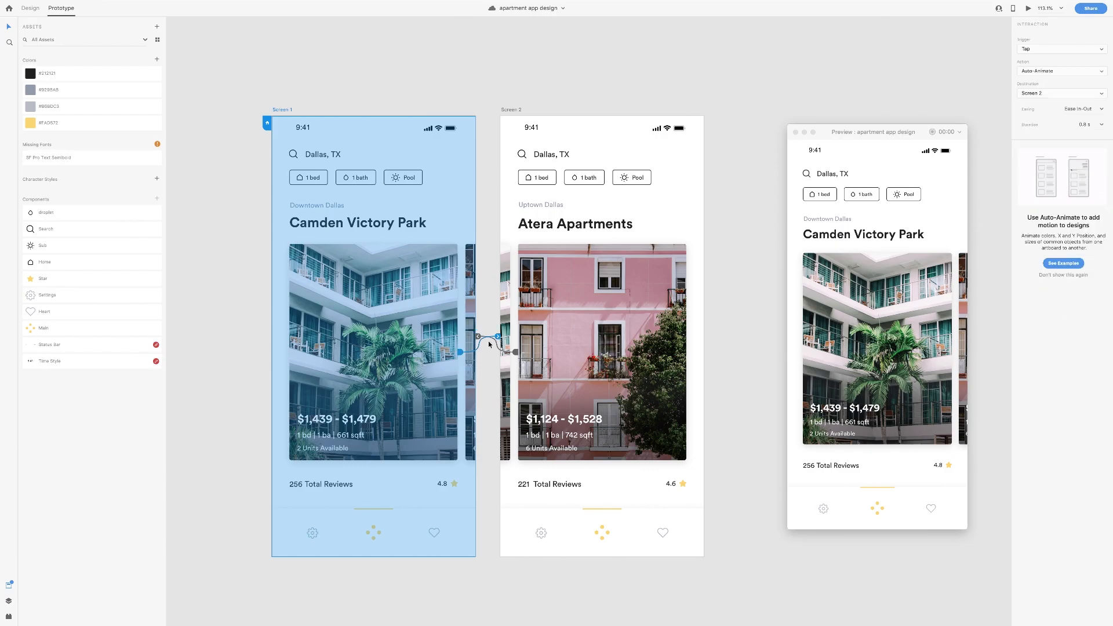
- Try Drag as the trigger of the Screen 1 to Screen 2 interaction and test it in the preview
left_click(1061, 49)
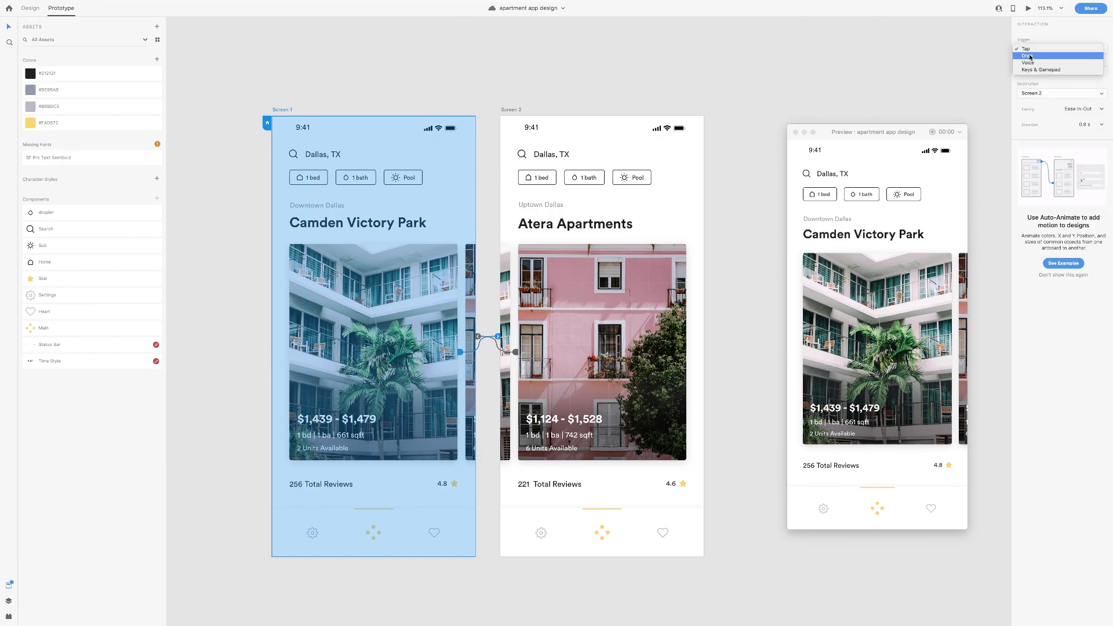
left_click(1035, 59)
left_click_drag(895, 304, 915, 319)
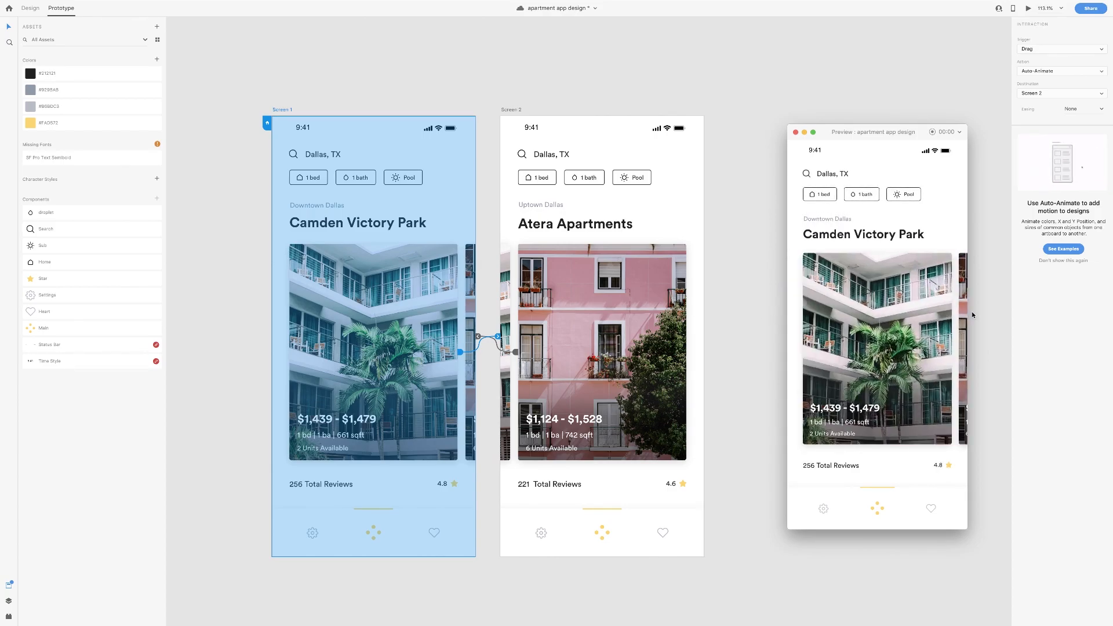
- Set the interaction's trigger to Tap and its easing to Ease In-Out, testing the transition in the preview
left_click(1039, 49)
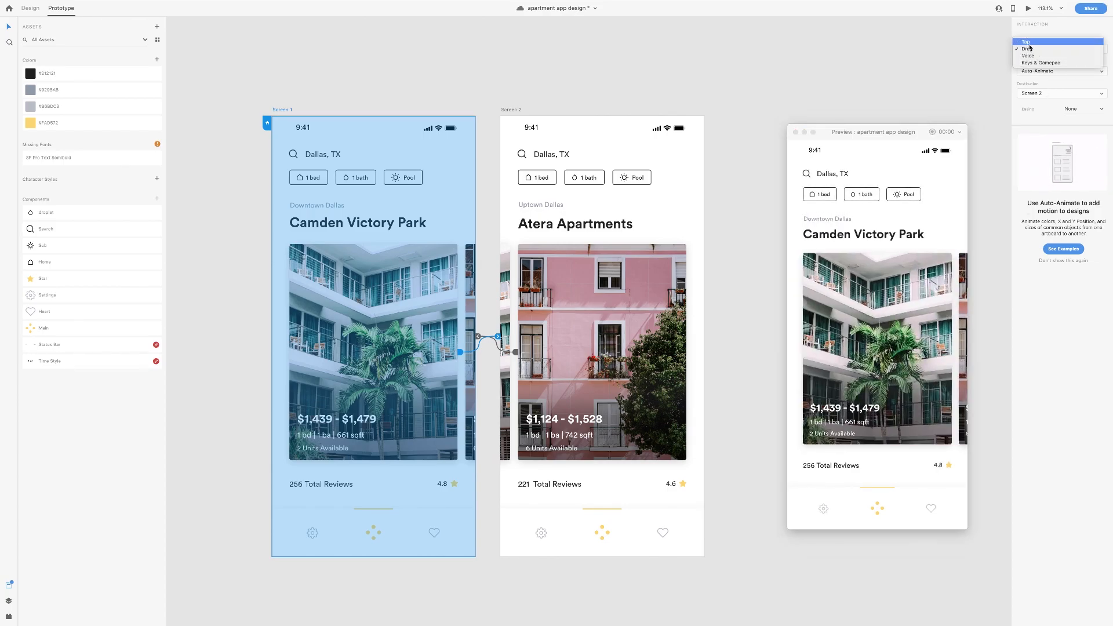
left_click(1031, 46)
left_click(931, 301)
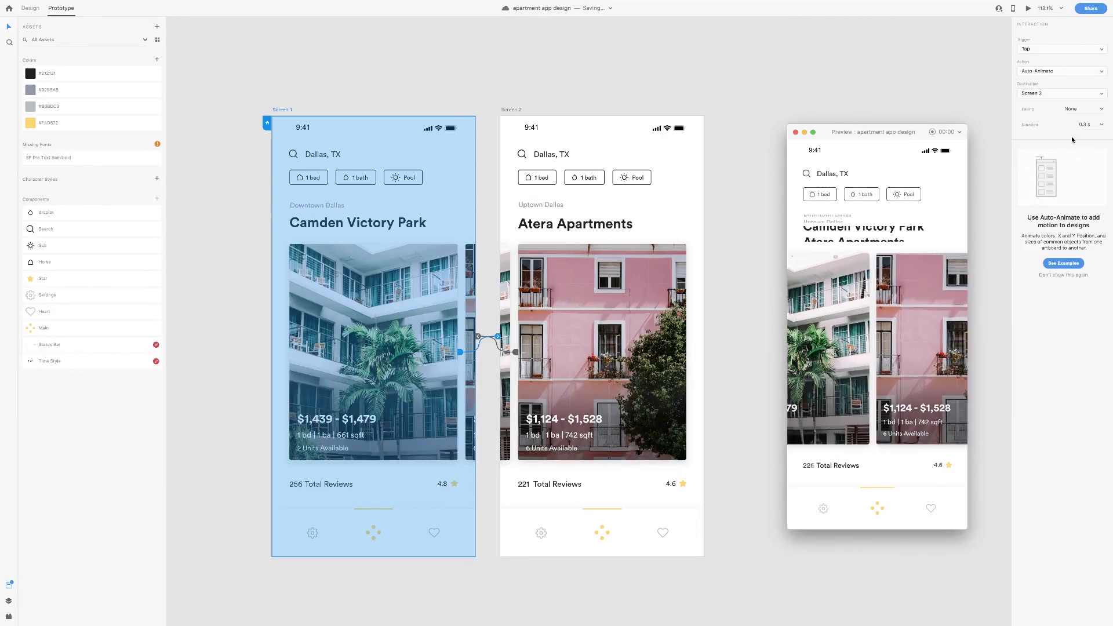
left_click(1098, 111)
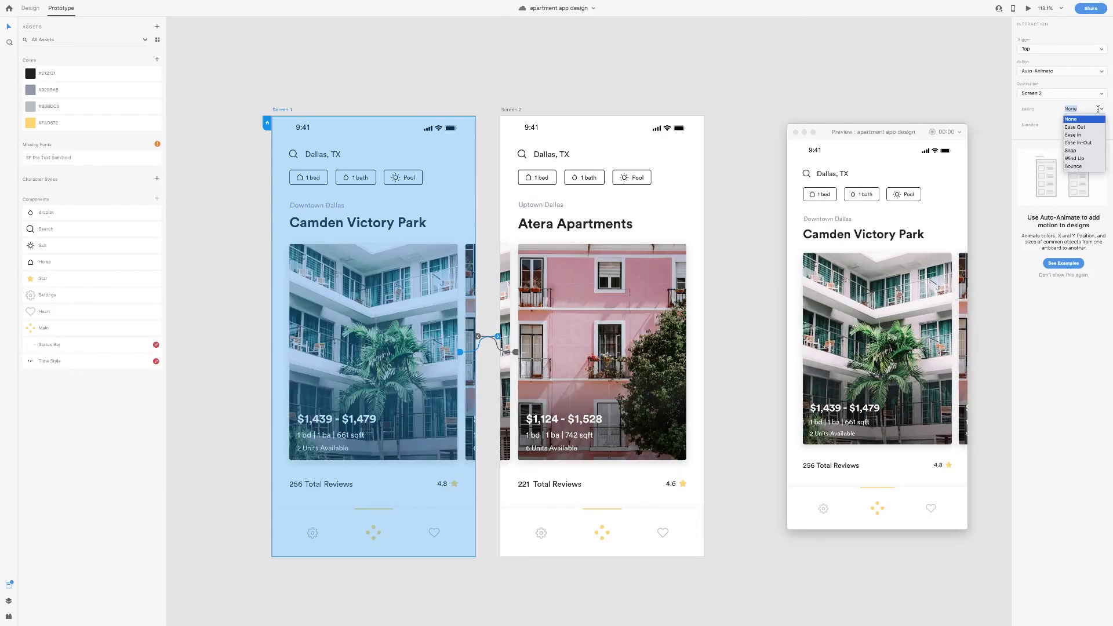
left_click(1077, 143)
left_click(942, 344)
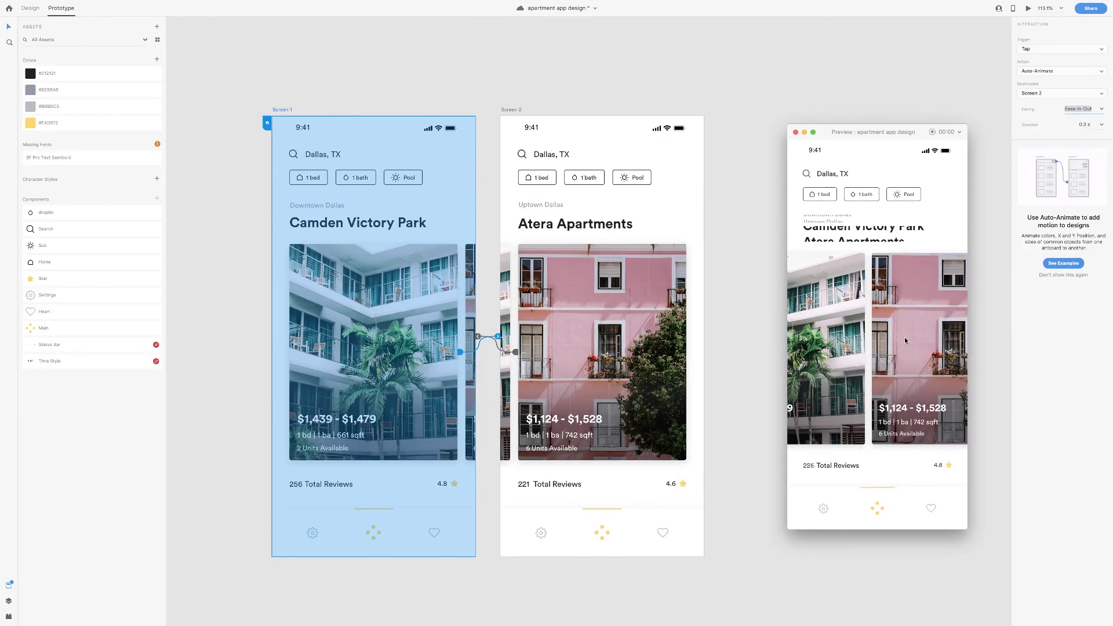
- Set the interaction's duration to 0.8 s and play the transition in the preview
left_click(1100, 125)
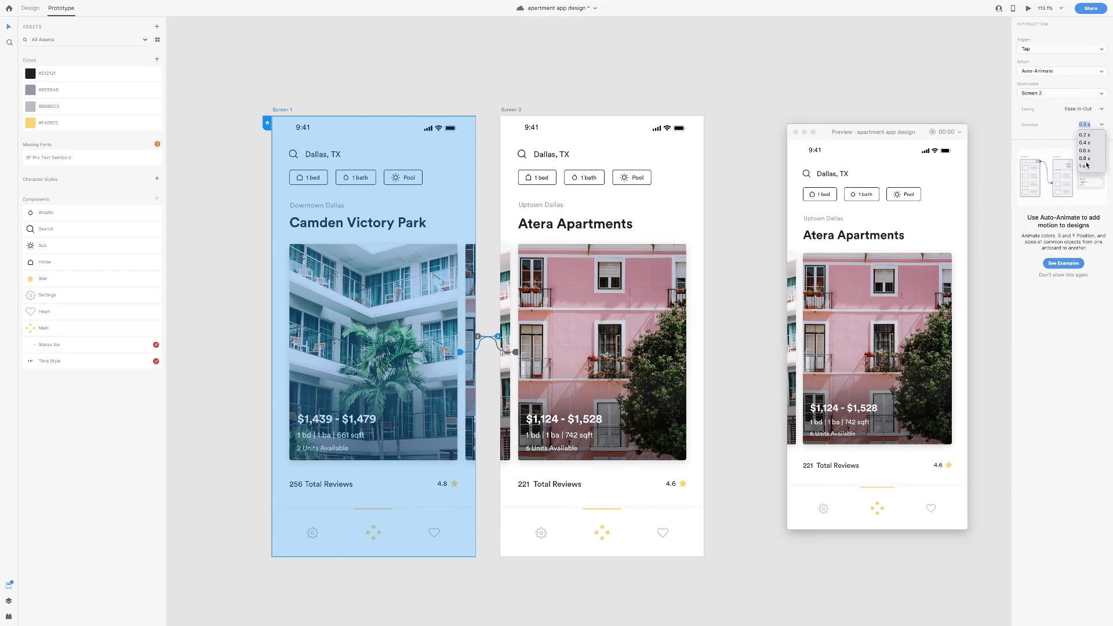
left_click(1085, 159)
left_click(882, 320)
left_click(881, 318)
left_click(861, 295)
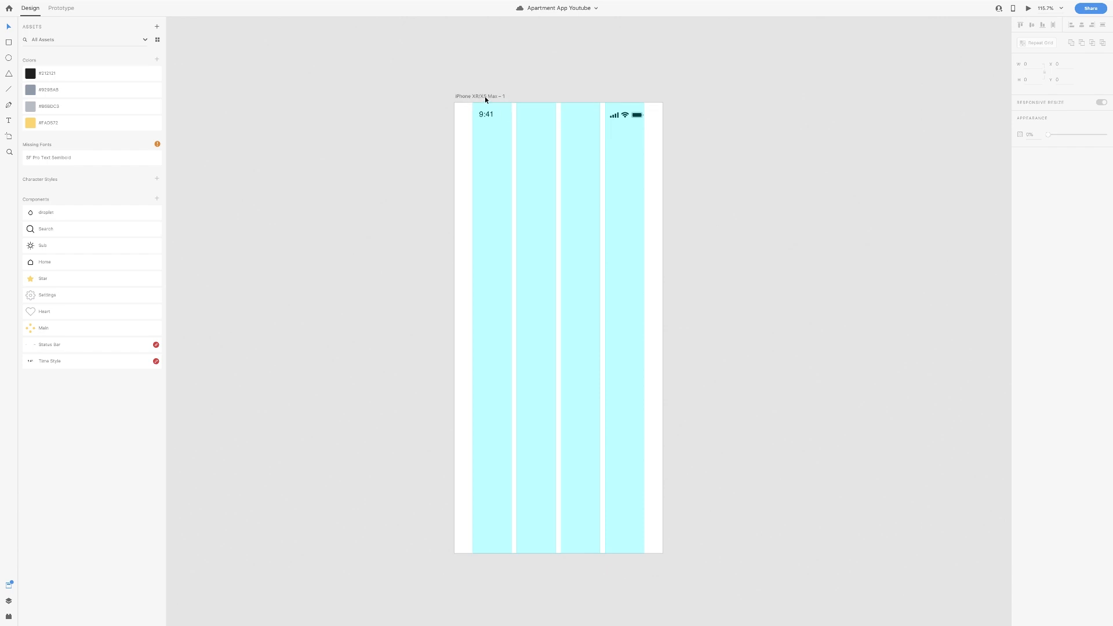
- Examine the iPhone XR/XS Max artboard preset and the artboard's layout grid settings
key("a")
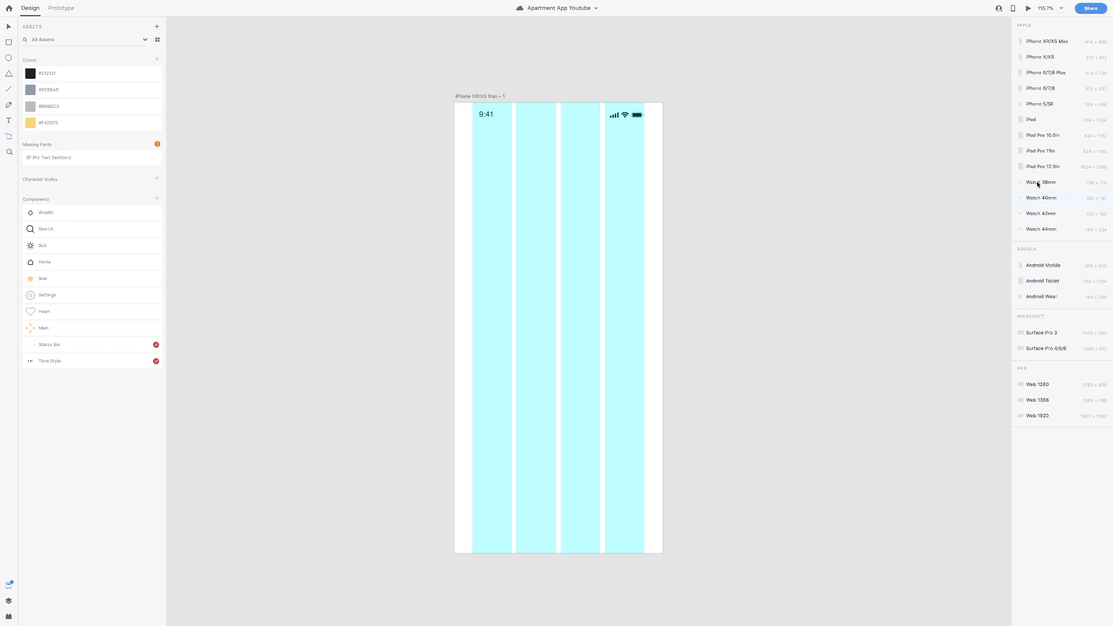
left_click(1047, 43)
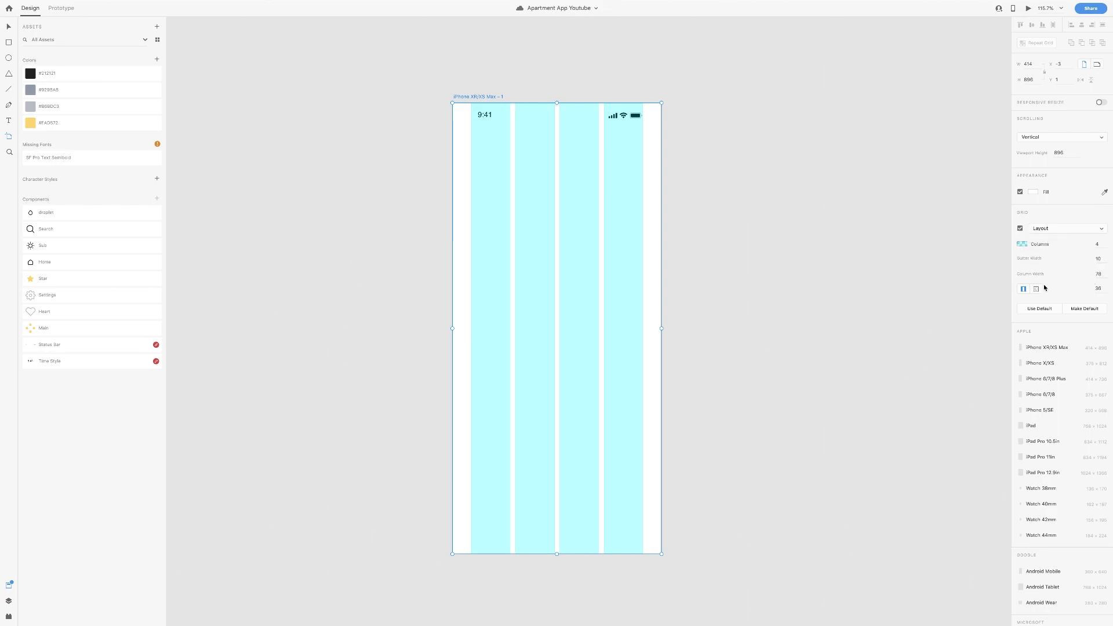
left_click(1101, 289)
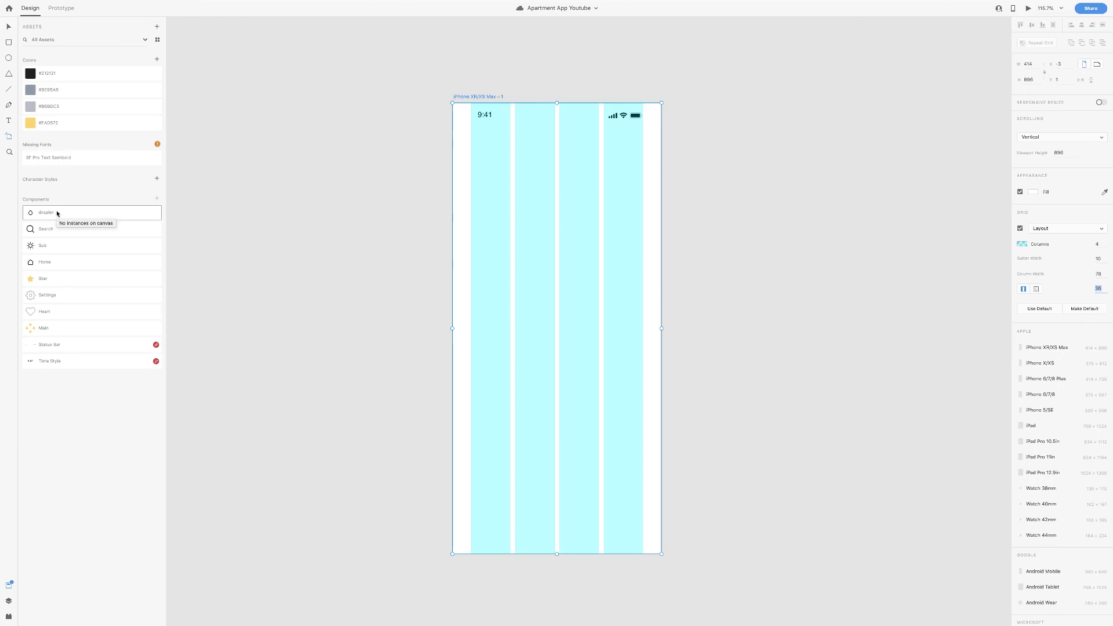
- Draw a full-width rectangle of about 414 × 137 along the bottom edge of the iPhone artboard
key("v")
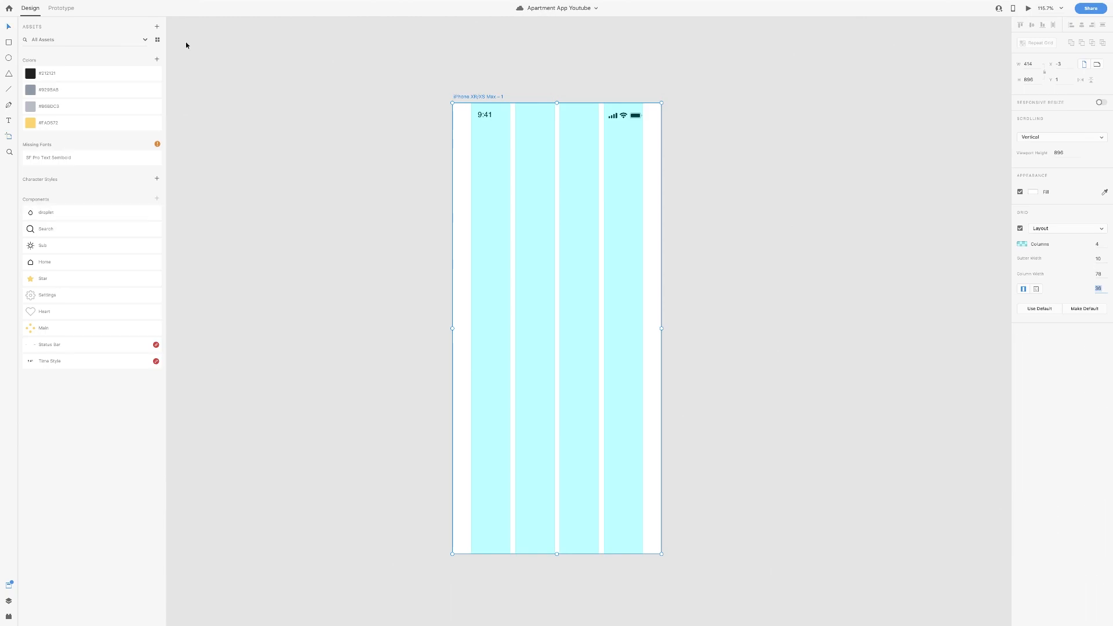
scroll(648, 325, "down", 4)
scroll(576, 329, "up", 3)
type("4z")
scroll(574, 332, "up", 4)
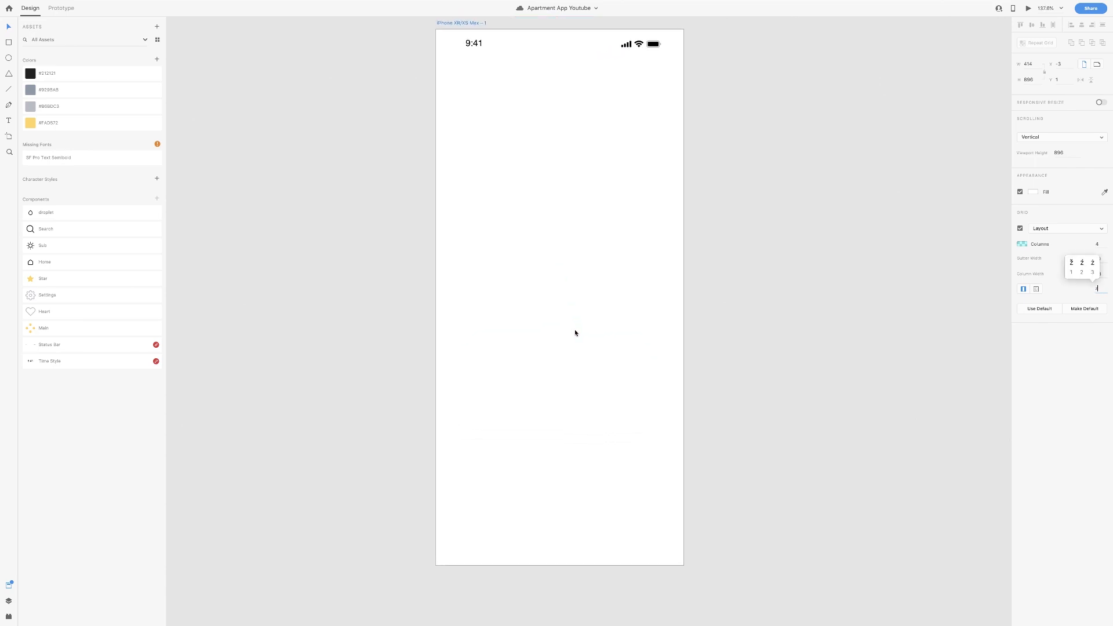
scroll(574, 332, "down", 3)
scroll(574, 335, "up", 1)
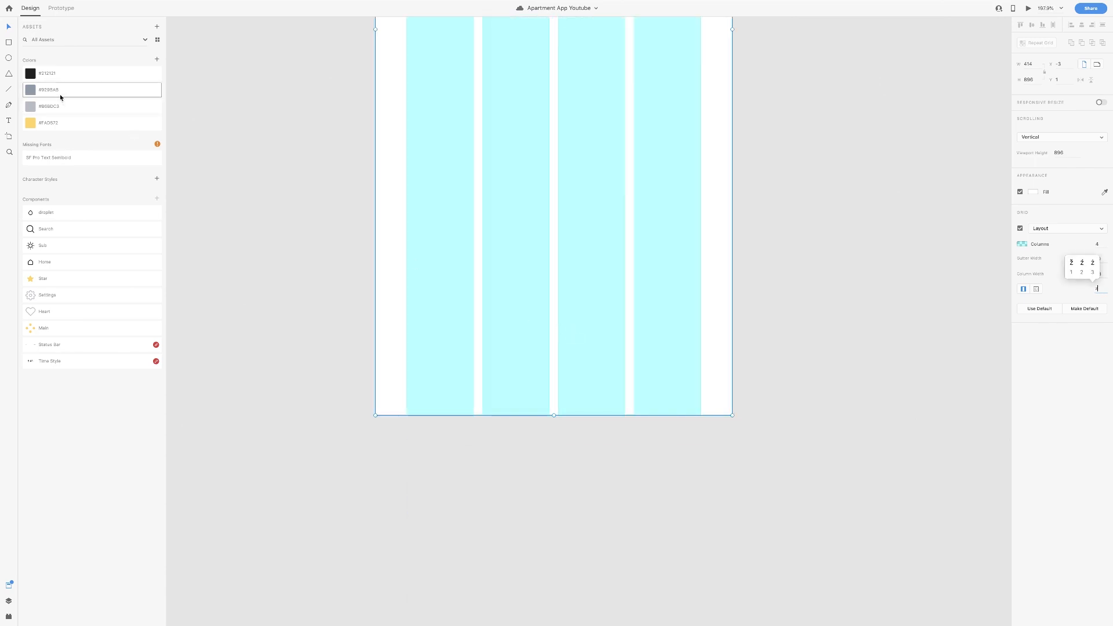
left_click(9, 42)
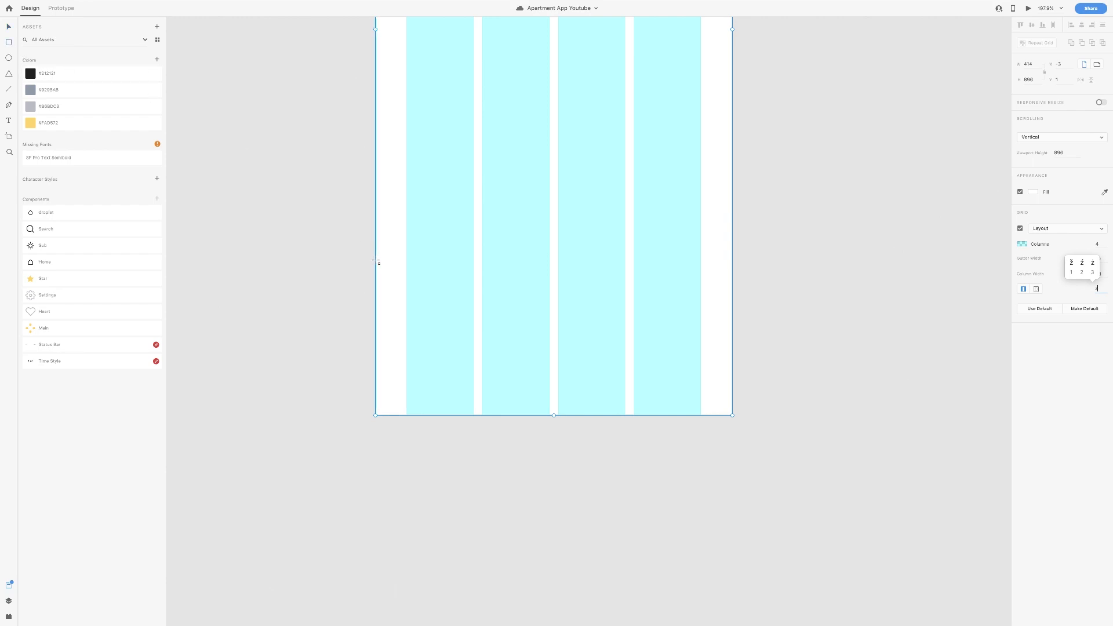
left_click_drag(375, 306, 732, 417)
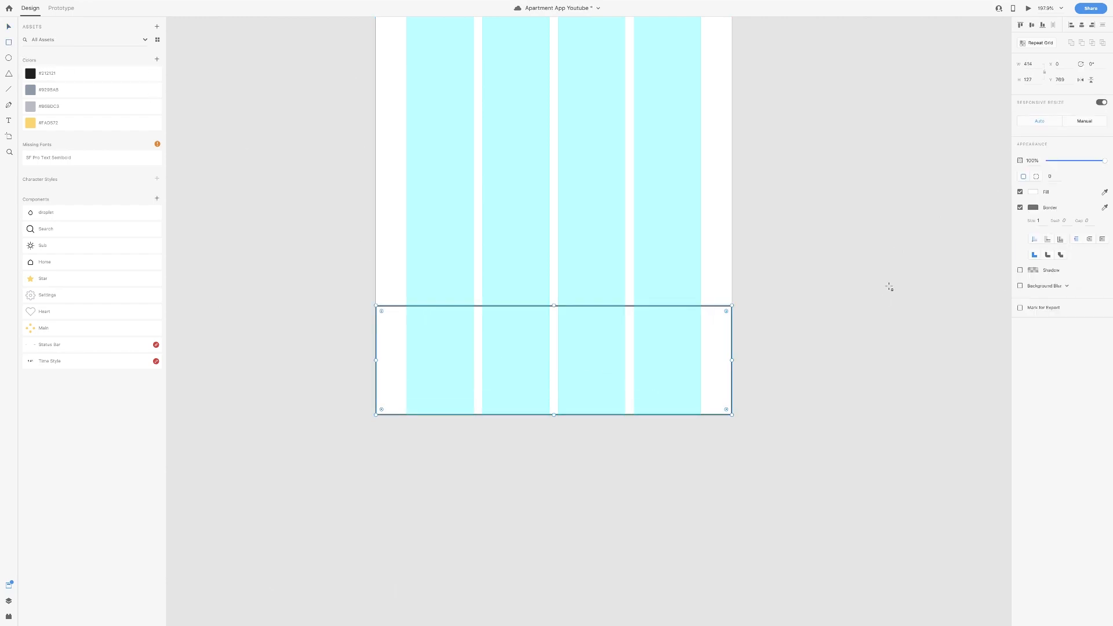
- Set the rectangle's height to 98 and align it to the bottom of the artboard
left_click(1035, 81)
type("98")
key("Tab")
left_click(1042, 26)
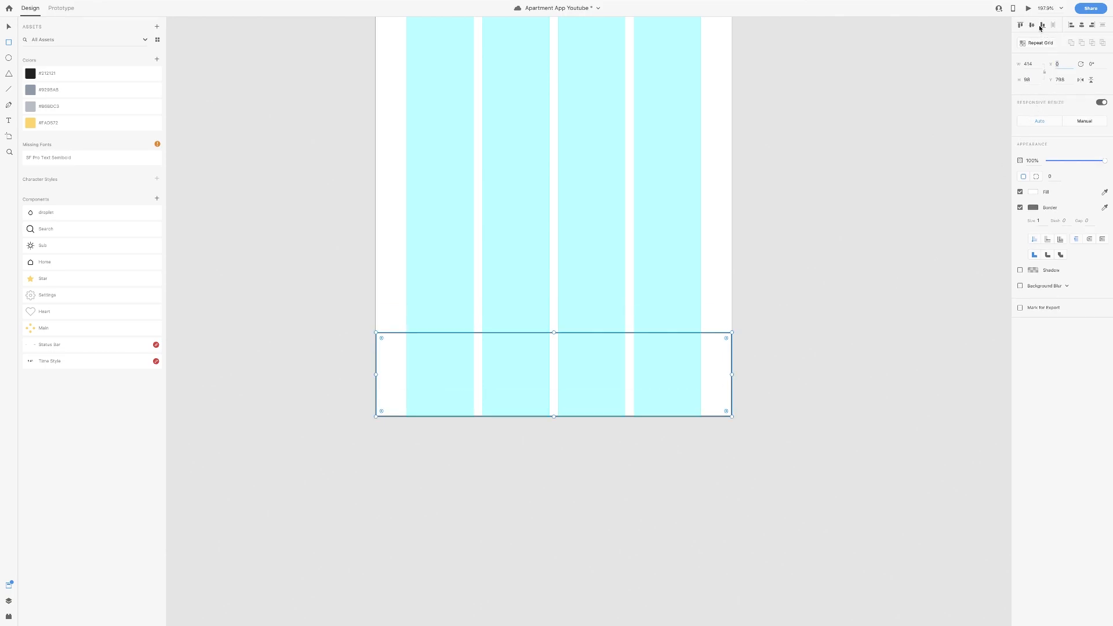
- Remove the rectangle's border and give it a #000000 shadow at 4% opacity
left_click(1020, 209)
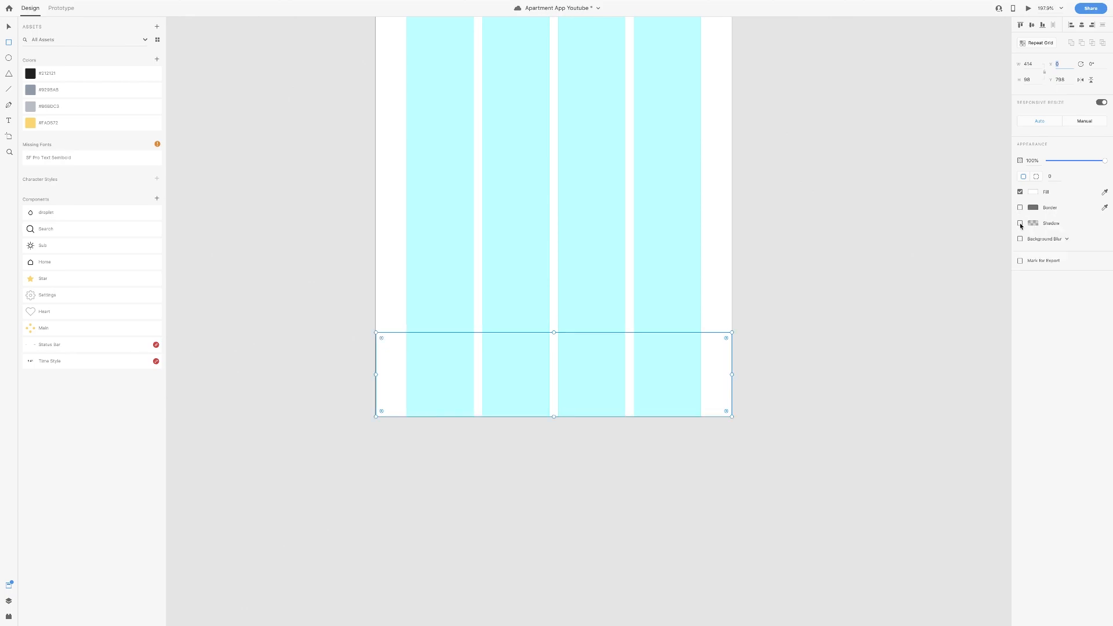
left_click(1021, 223)
left_click(1034, 224)
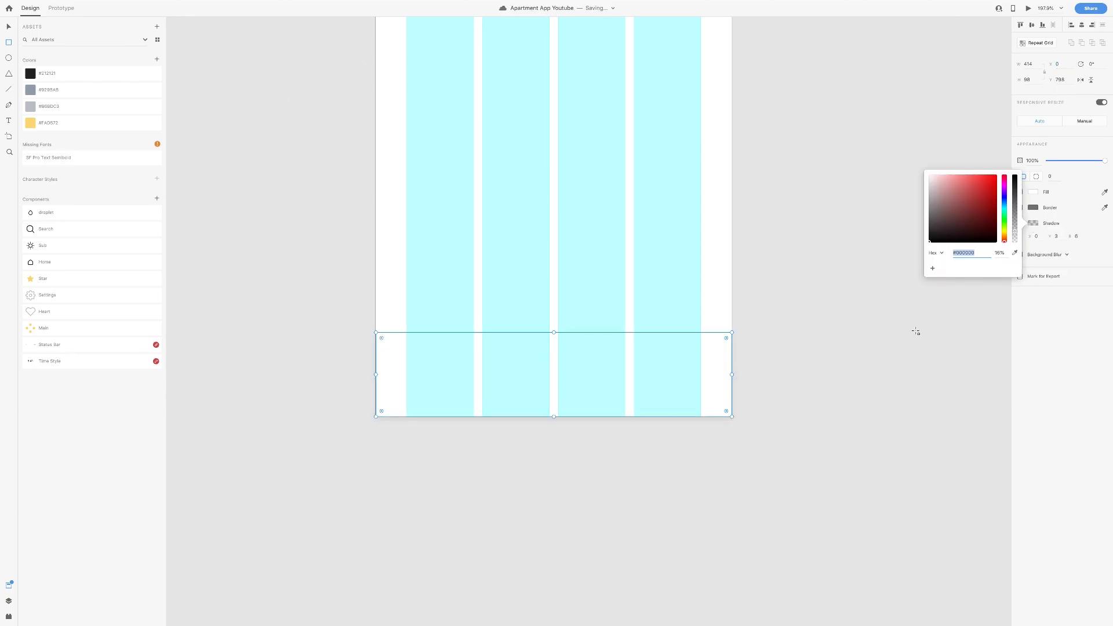
left_click(1002, 255)
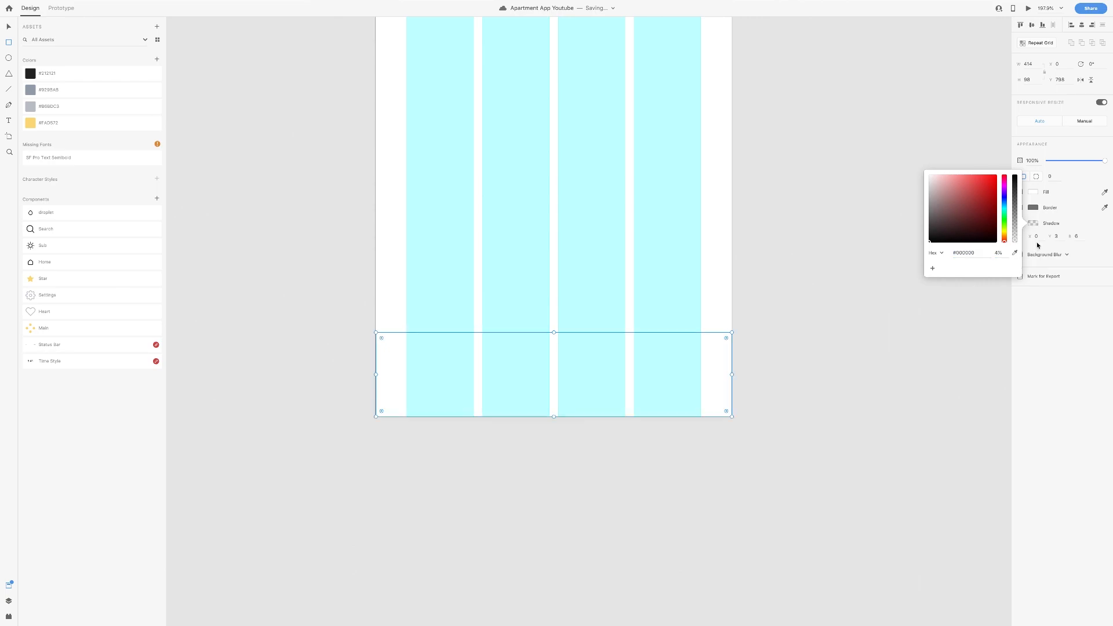
- Set the rectangle shadow's Y offset to -3 and blur to 10, and open the design preview
left_click(1054, 240)
key("BackSpace")
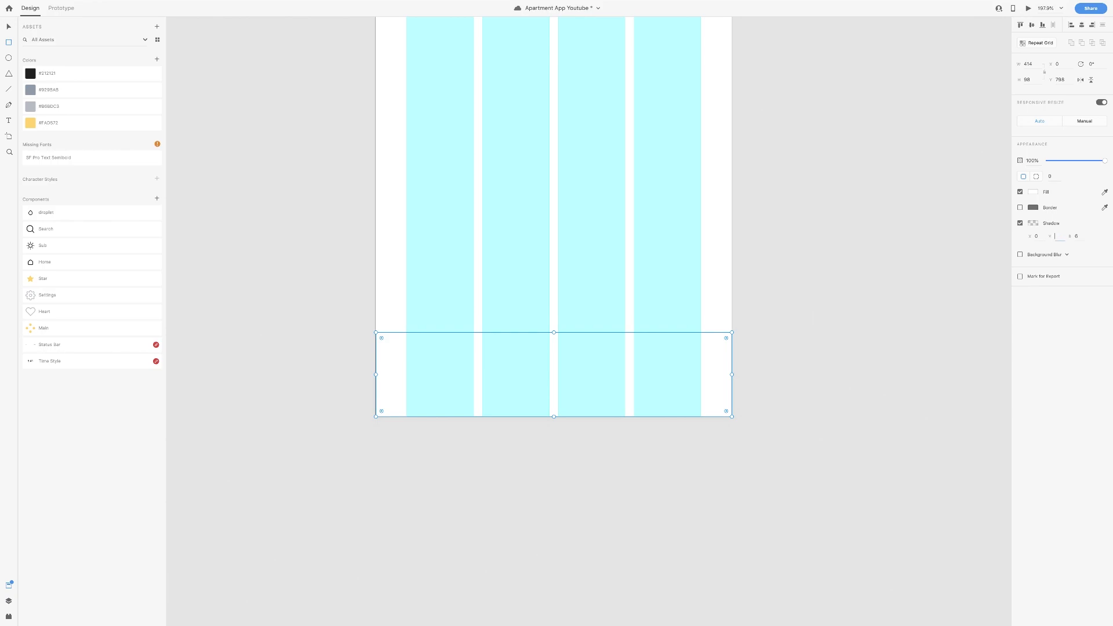
type("-3")
key("Tab")
type("10")
key("super+Return")
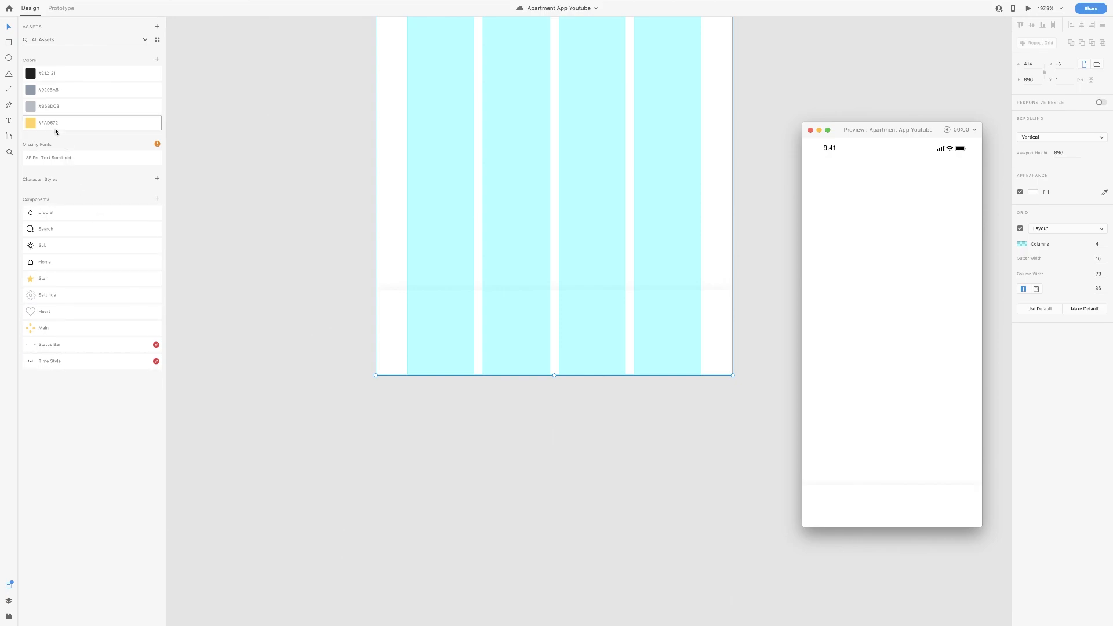
- Place the Main component in the middle of the bottom bar, Heart on its right side and Settings on its left
left_click(31, 335)
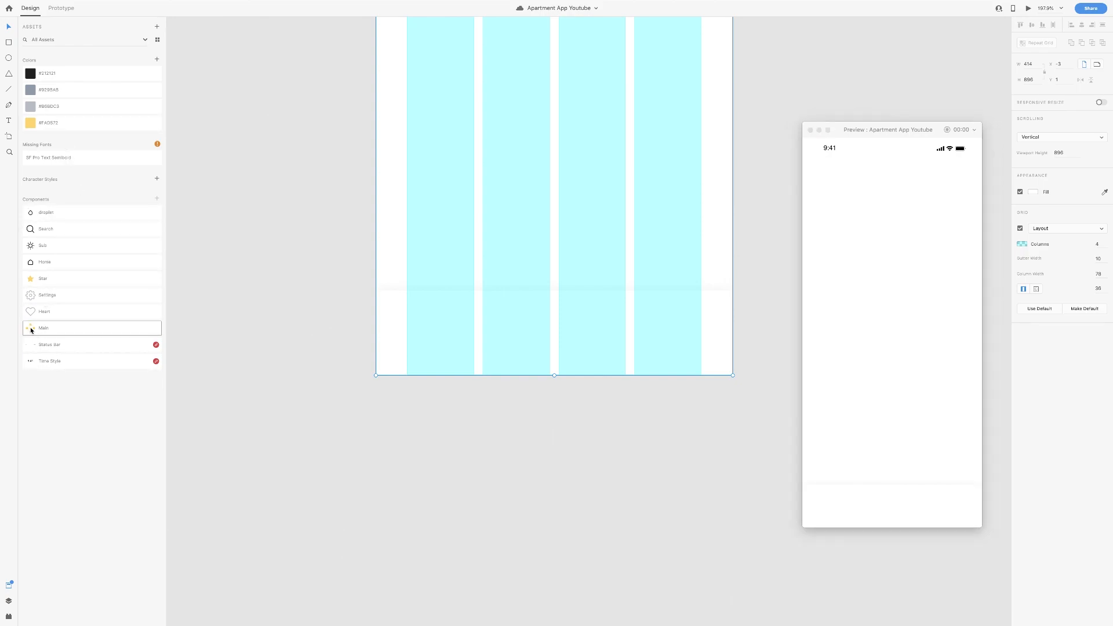
left_click_drag(35, 327, 545, 332)
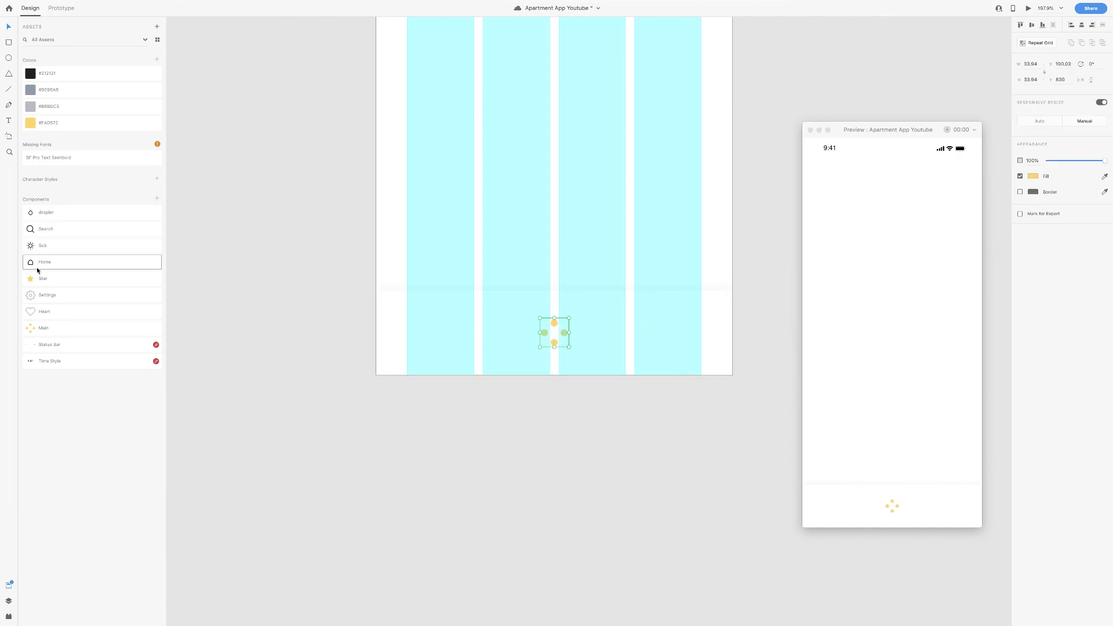
left_click_drag(55, 309, 666, 334)
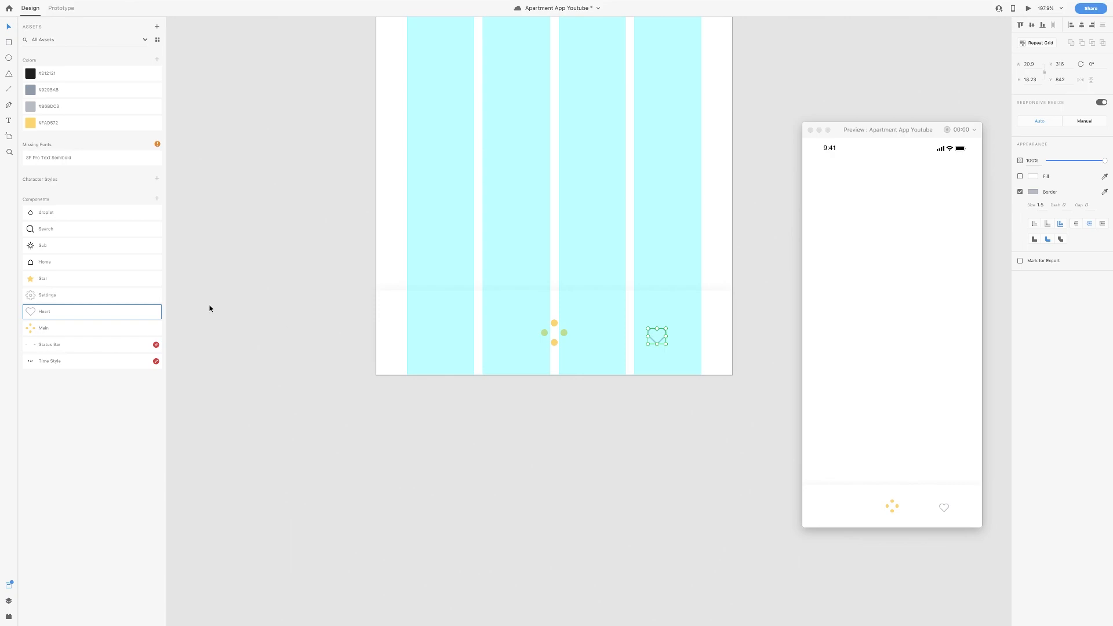
left_click_drag(49, 295, 442, 336)
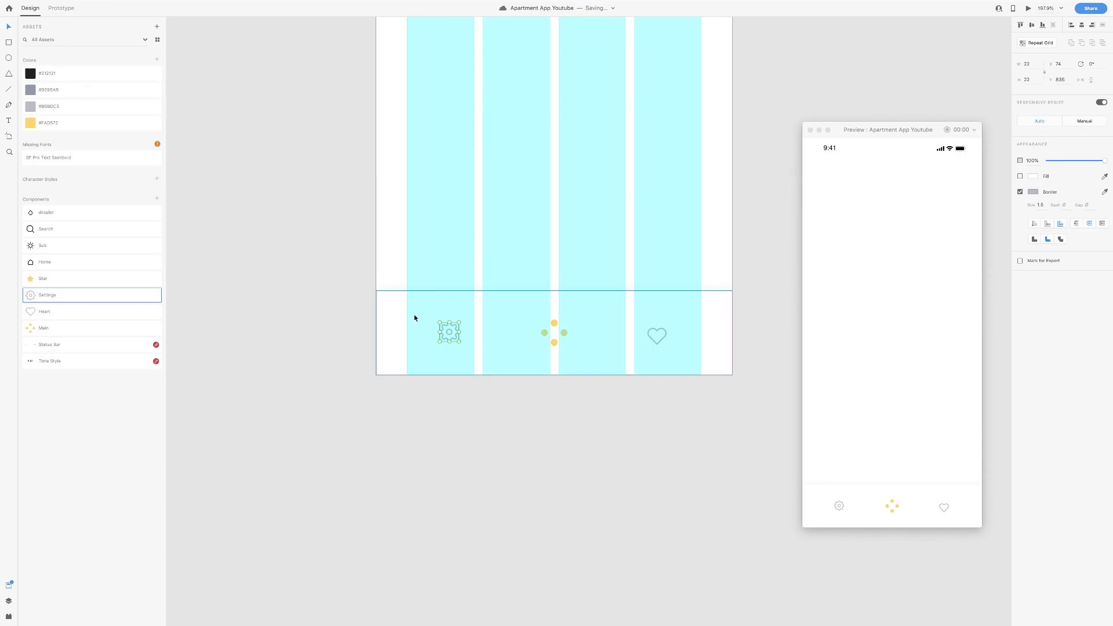
- Vertically centre the Settings, Main and Heart icons together with the bottom bar
left_click(540, 334, "shift")
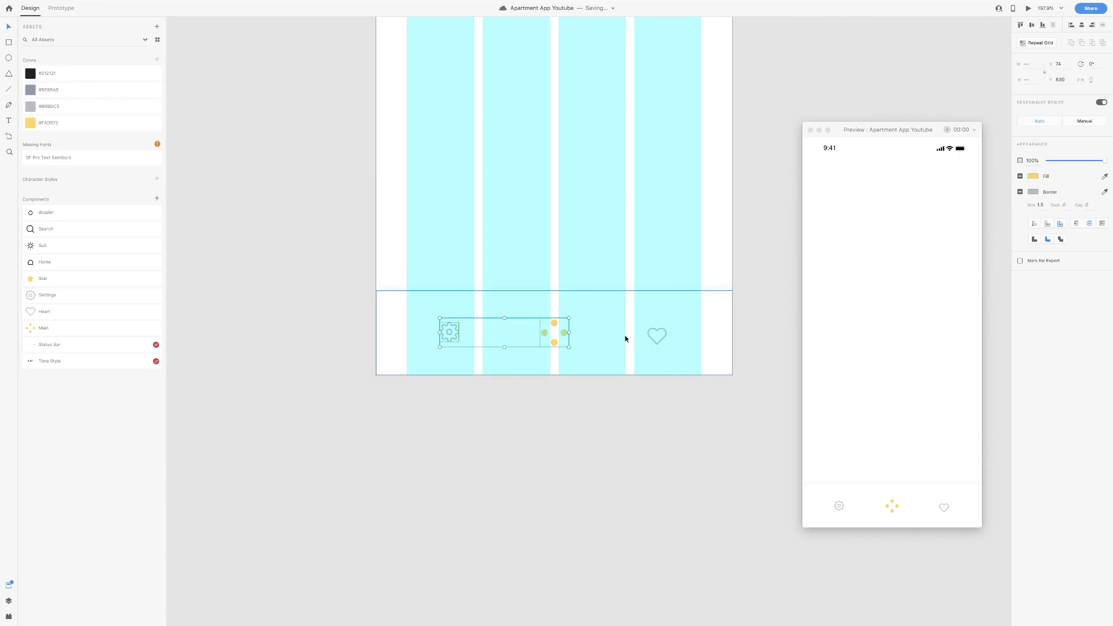
key("Escape")
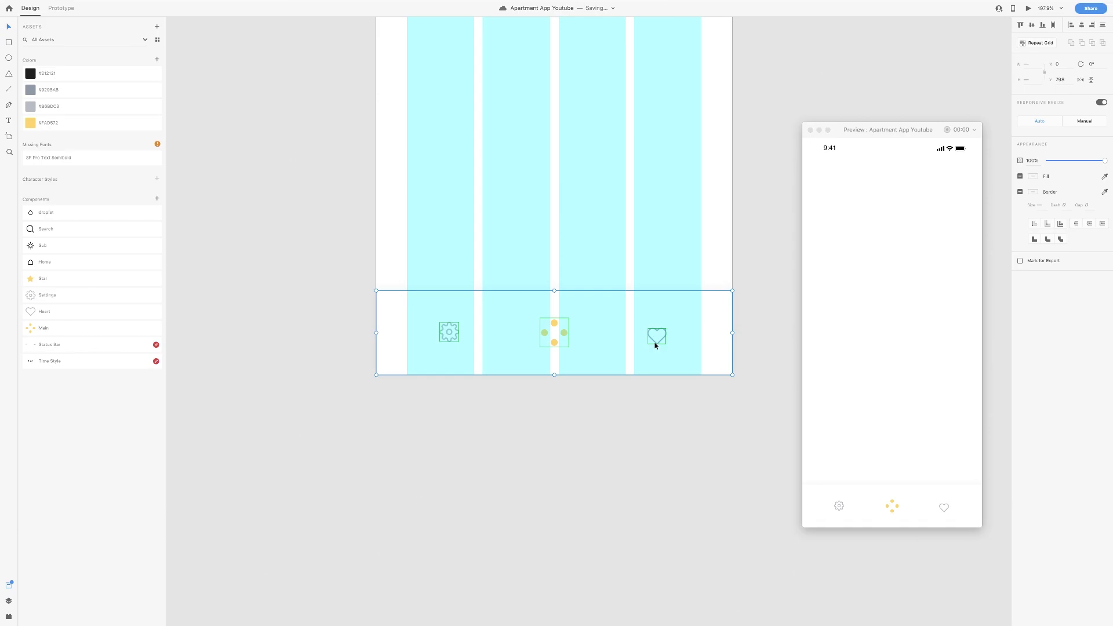
left_click(1033, 25)
left_click(738, 316)
- Nudge the Heart icon right to X 320 and the Settings icon left to X 72, and save the document
left_click(657, 331)
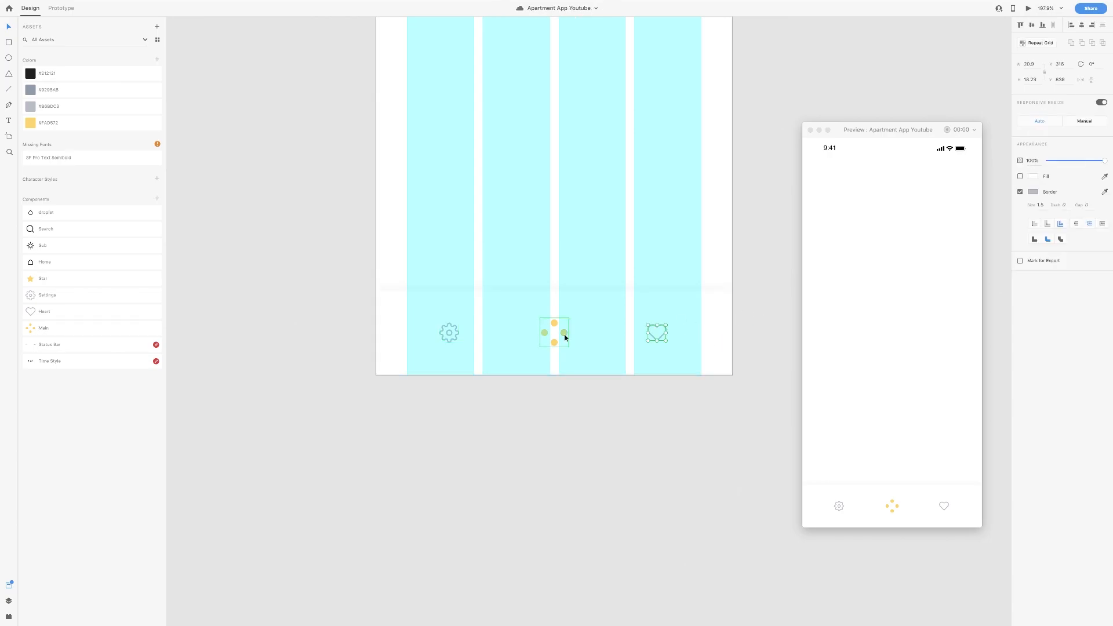
key("Right")
key("Right")
key("Right")
left_click(455, 333)
key("Left")
key("Left")
key("super+s")
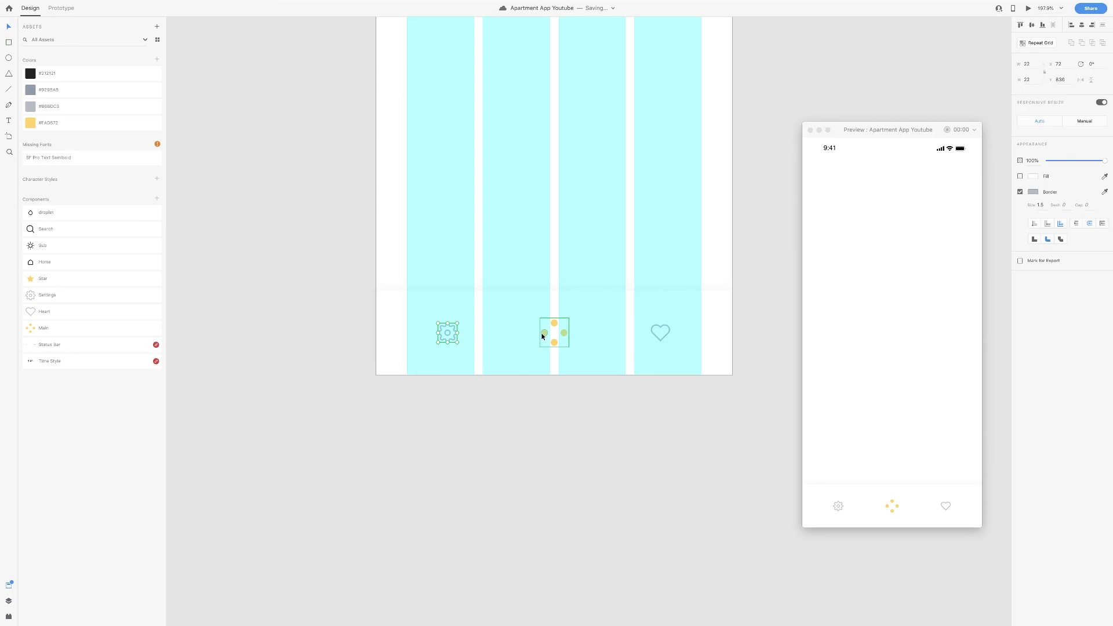
- Check the spacing around the Main, Heart and Settings icons within the bottom bar
left_click(542, 336)
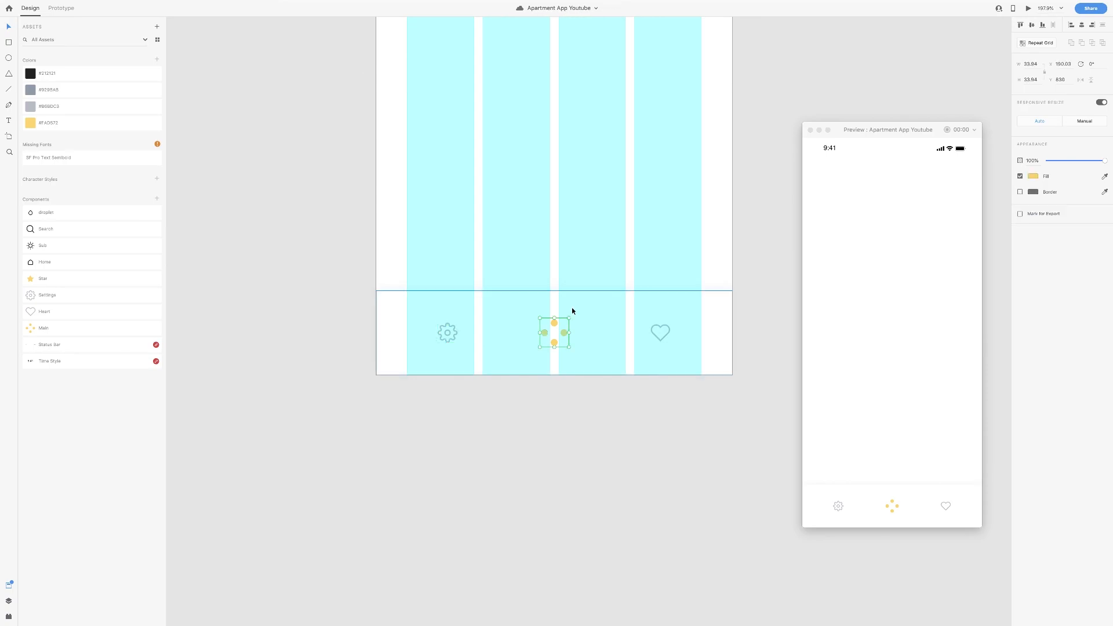
key("alt")
left_click(660, 332)
key("alt")
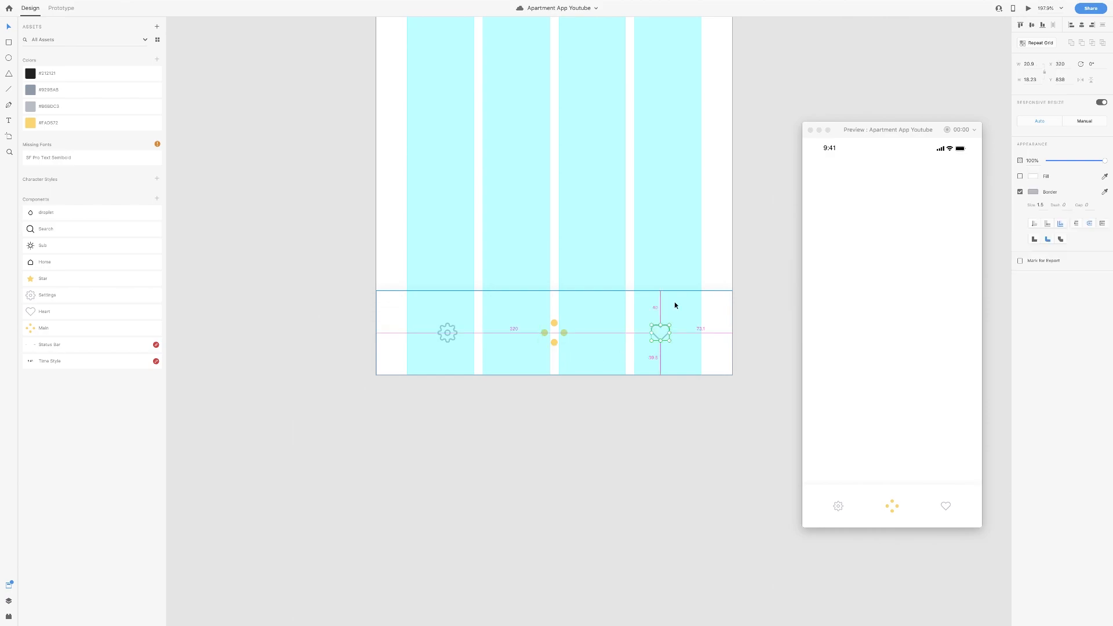
left_click(455, 332)
left_click(554, 333)
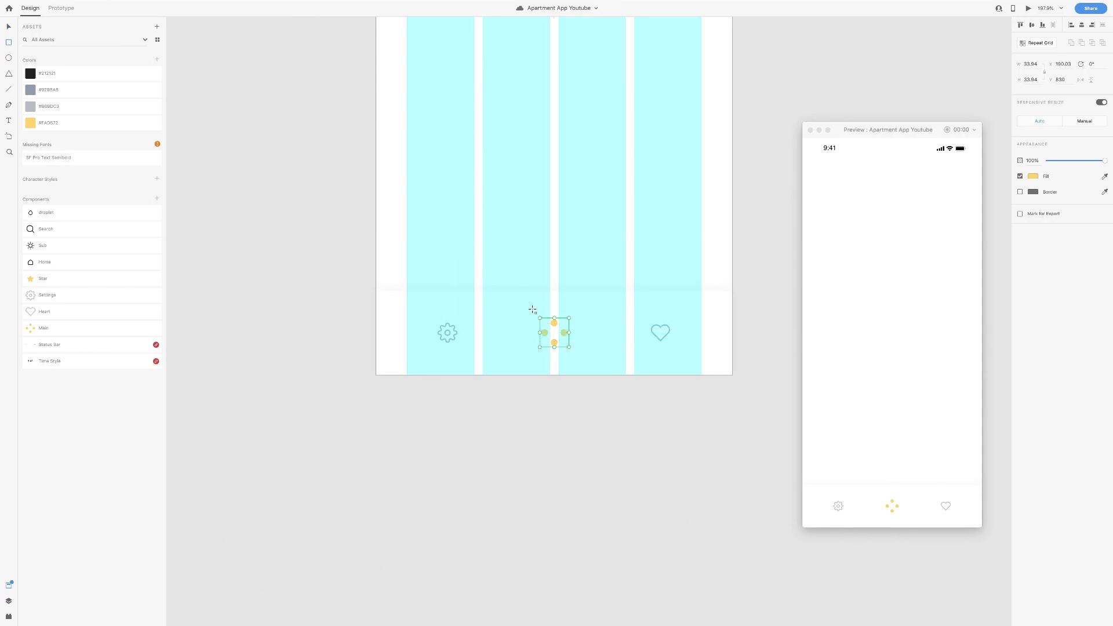
- Draw a borderless rectangle about 56 by 5 on the bottom bar's upper edge above the Main icon and fill it with the yellow asset colour
left_click_drag(529, 291, 577, 296)
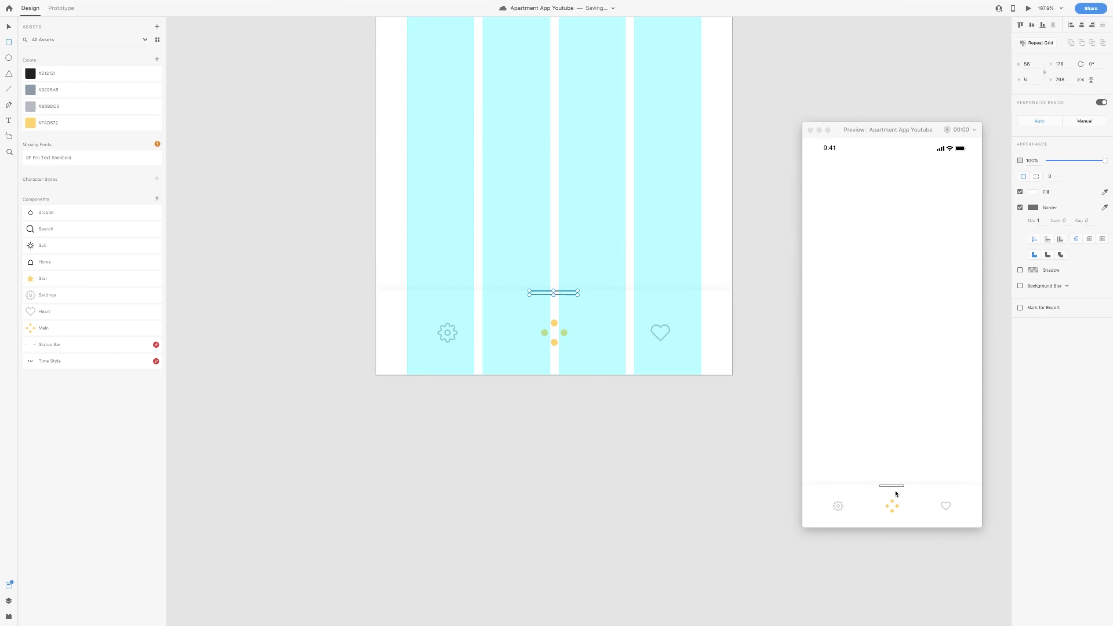
left_click(1020, 207)
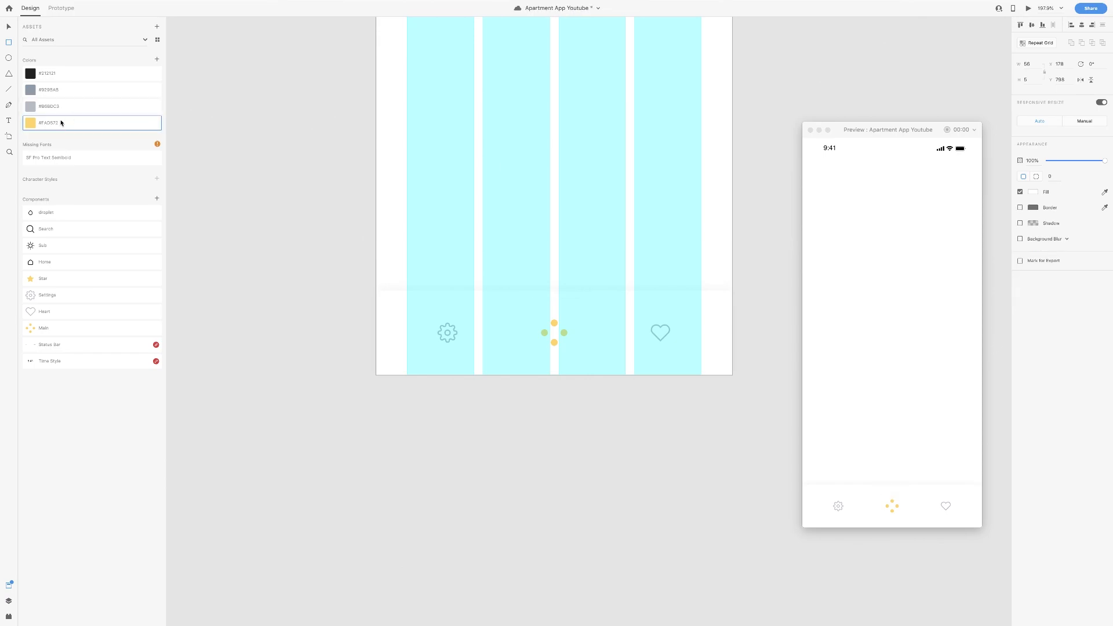
left_click(32, 127)
- Set the yellow rectangle's height to 2, width to 80 and corner radius to 4
left_click(1029, 79)
type("2")
key("Return")
left_click(1031, 64)
type("80")
left_click(1051, 176)
type("4")
key("Return")
- Centre the yellow indicator line horizontally on the bottom bar
left_click(7, 26)
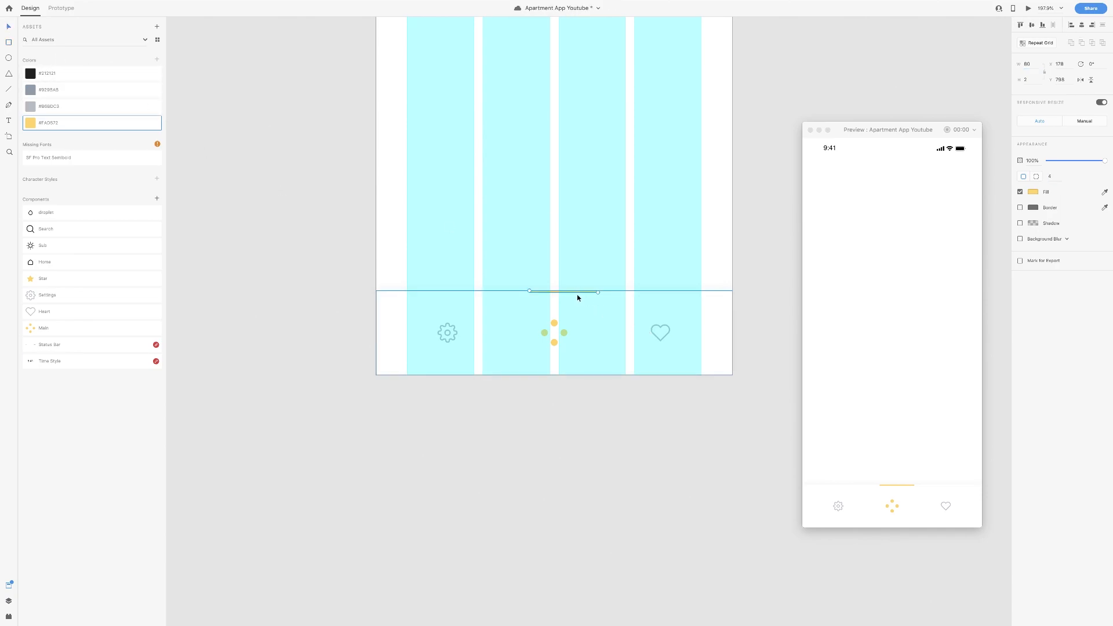
left_click(633, 311)
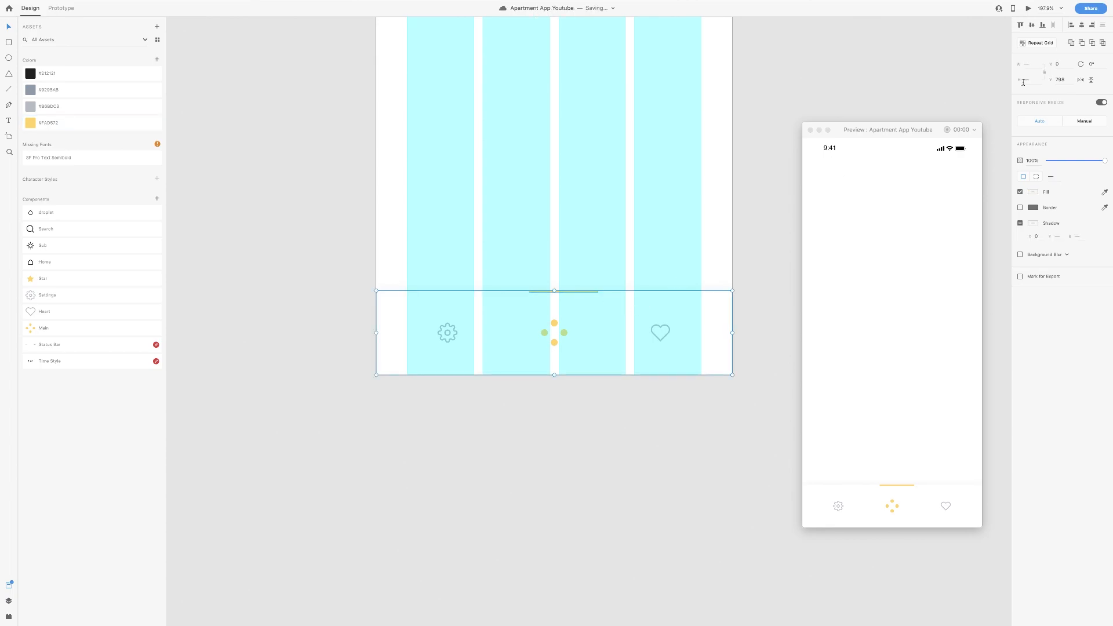
left_click(1081, 26)
- Draw a rectangle spanning all four grid columns below the status bar and set its height to 24
scroll(599, 326, "up", 10)
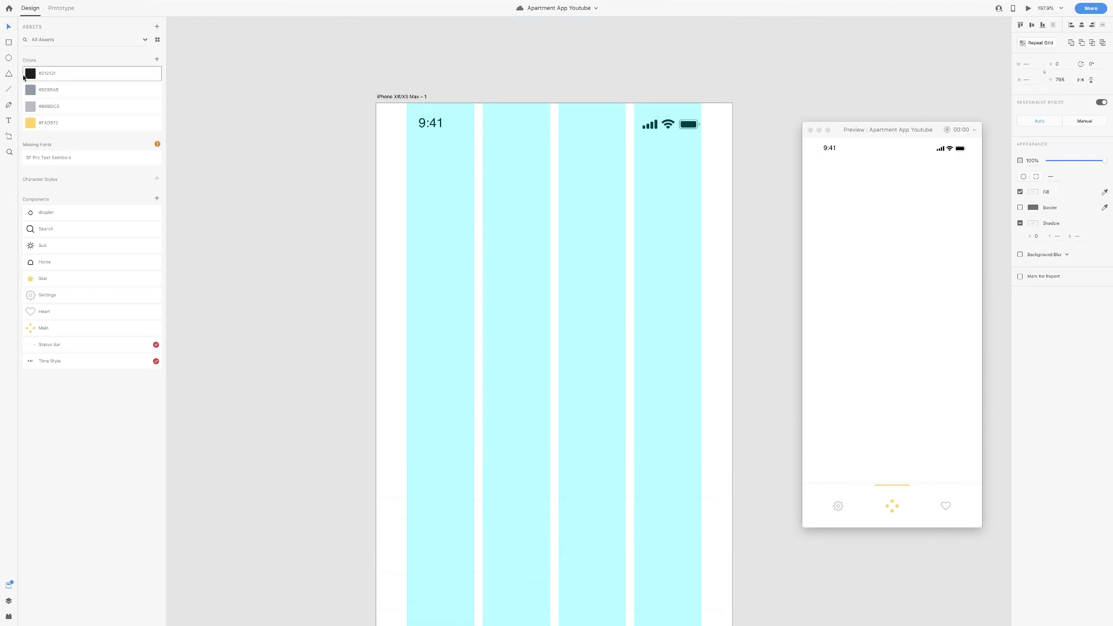
left_click_drag(408, 156, 702, 189)
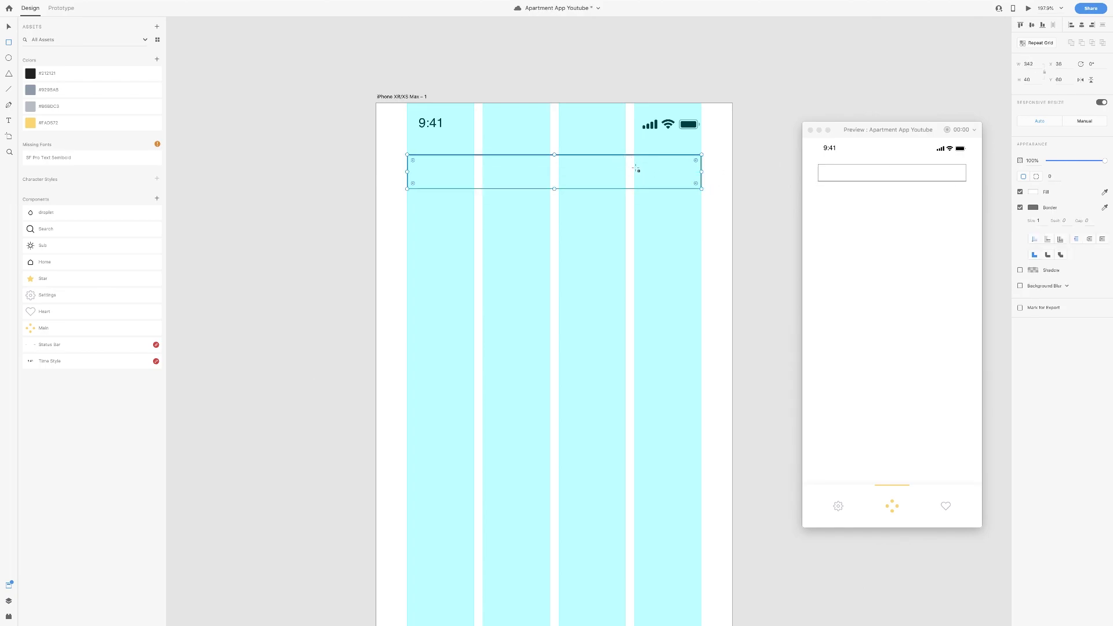
left_click(1032, 83)
type("24")
key("Return")
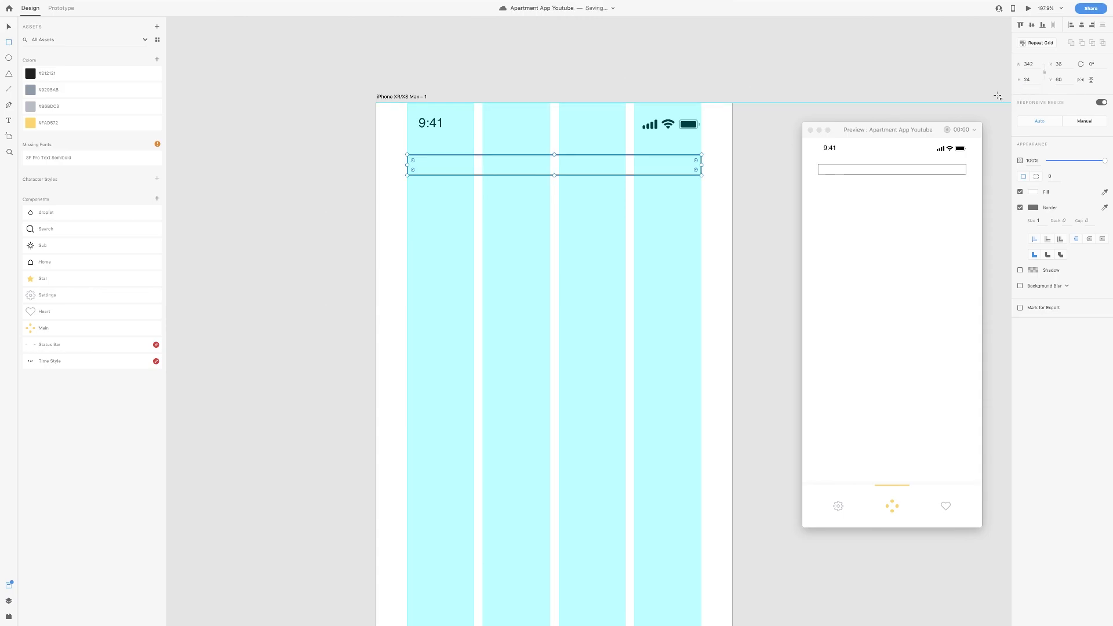
- Check the new rectangle's distances and move it down to Y 66 below the status bar
key("v")
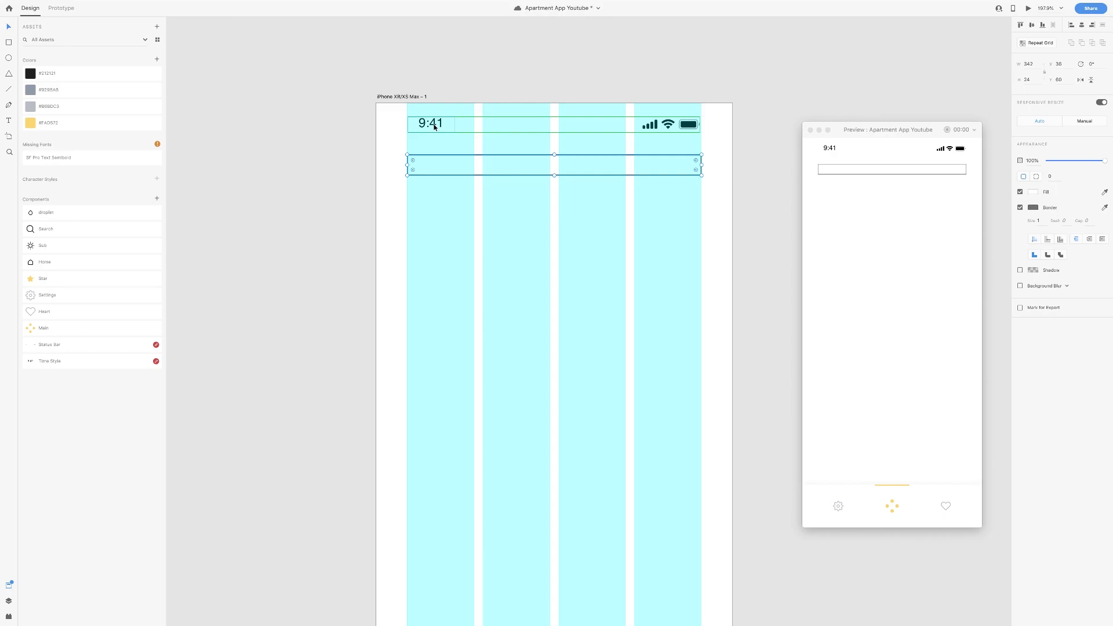
key("alt")
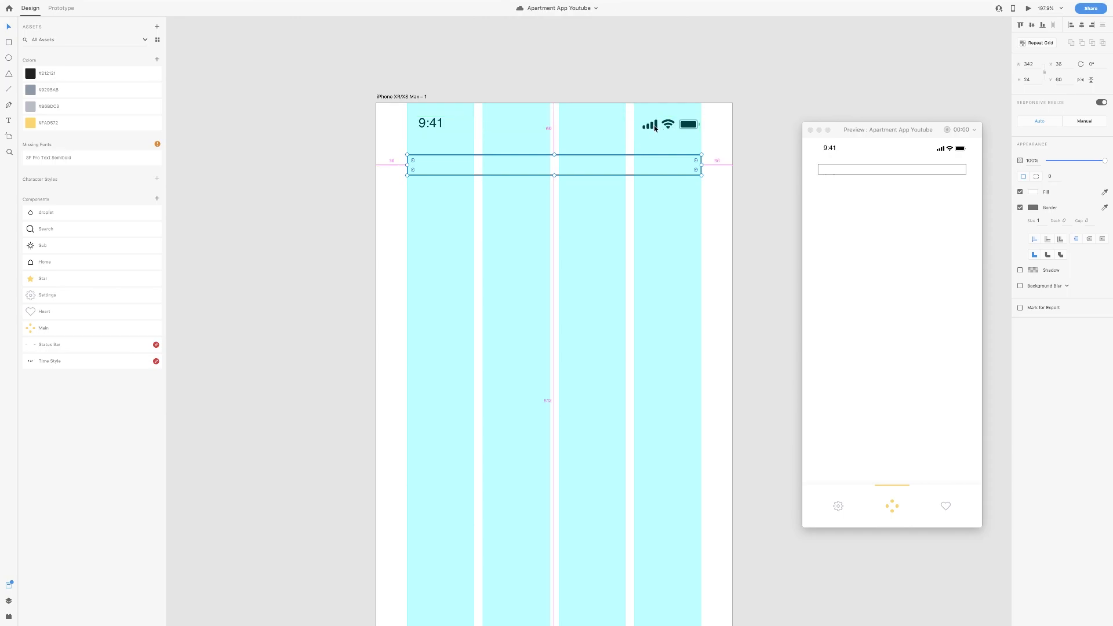
key("Down")
key("Down")
key("Down")
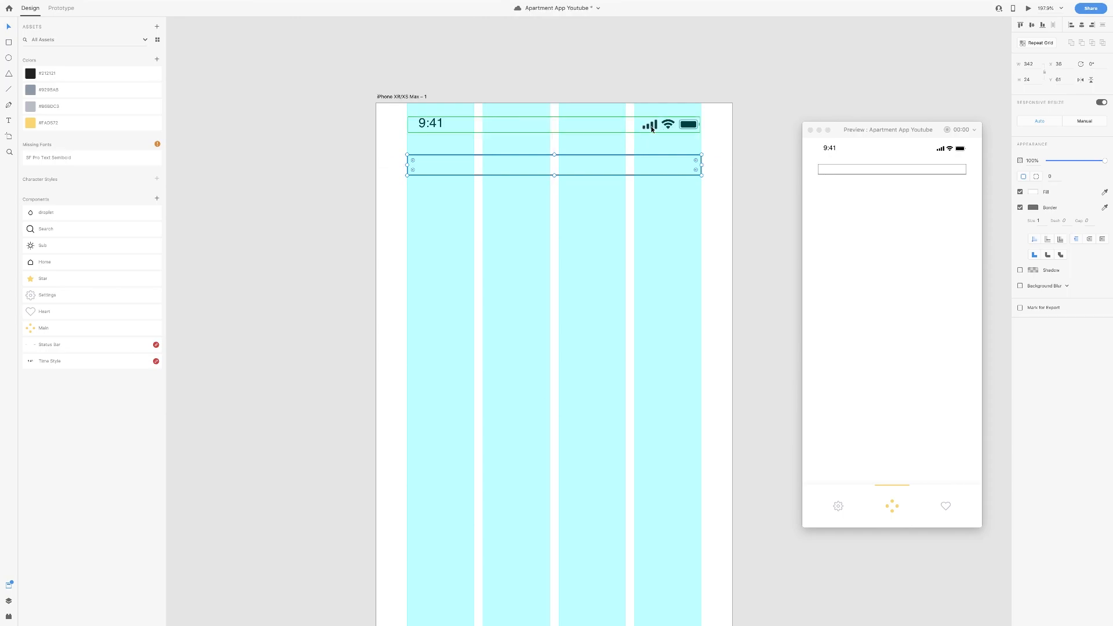
key("Down")
key("Down")
key("Down")
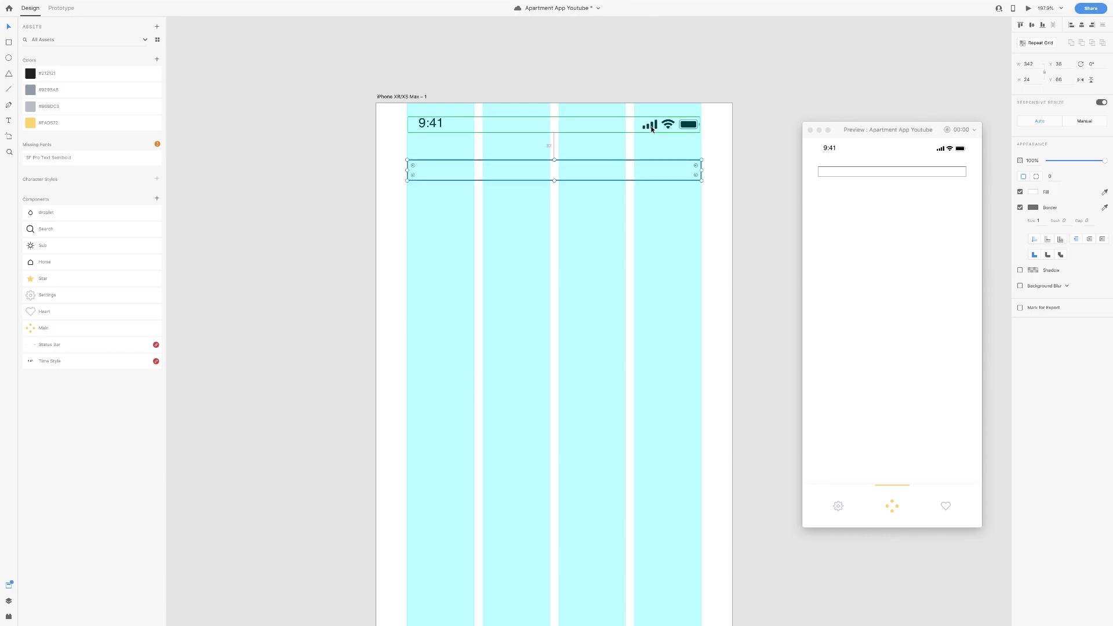
- Place the Search component at the rectangle's left end and add the text "Dallas, TX" below the rectangle
left_click_drag(37, 230, 414, 173)
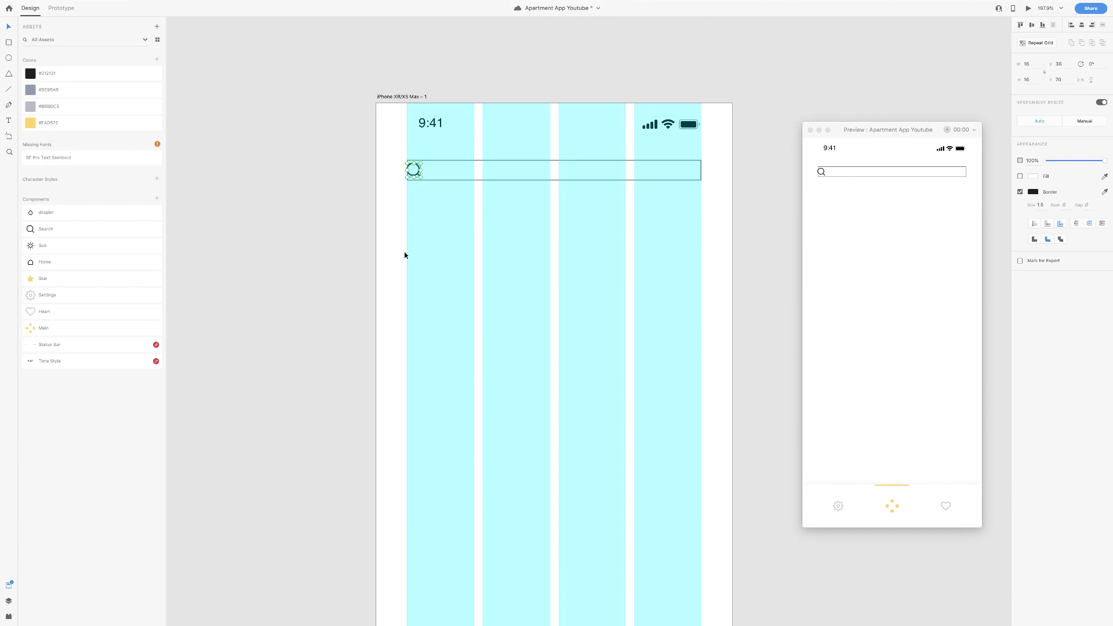
left_click(9, 121)
left_click(439, 222)
type("Dal")
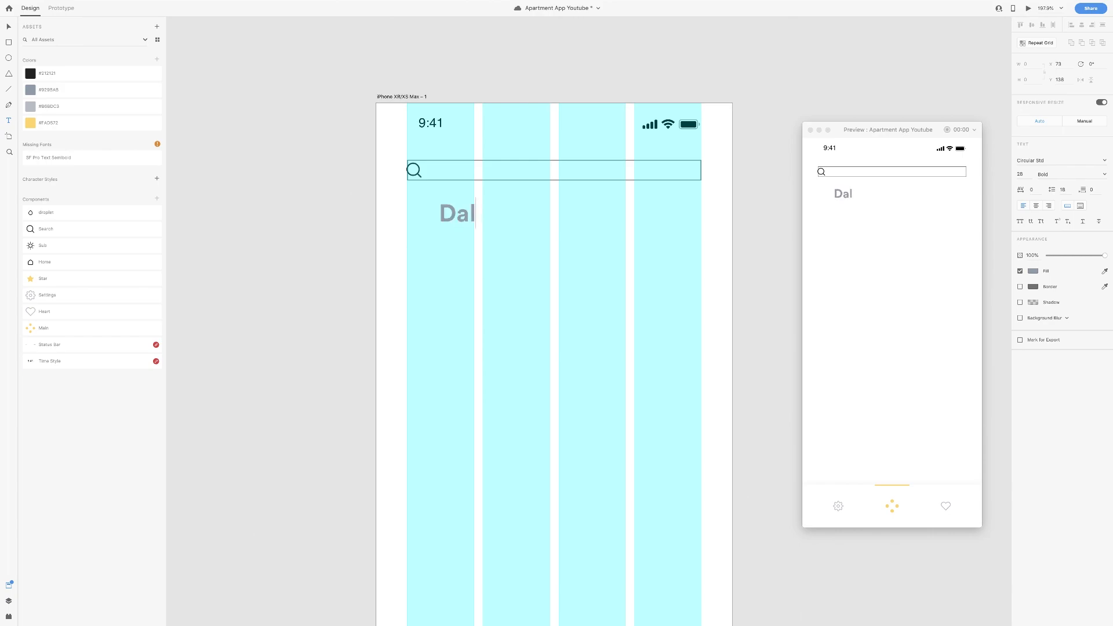
type("las, Tx")
key("BackSpace")
type("X")
key("Escape")
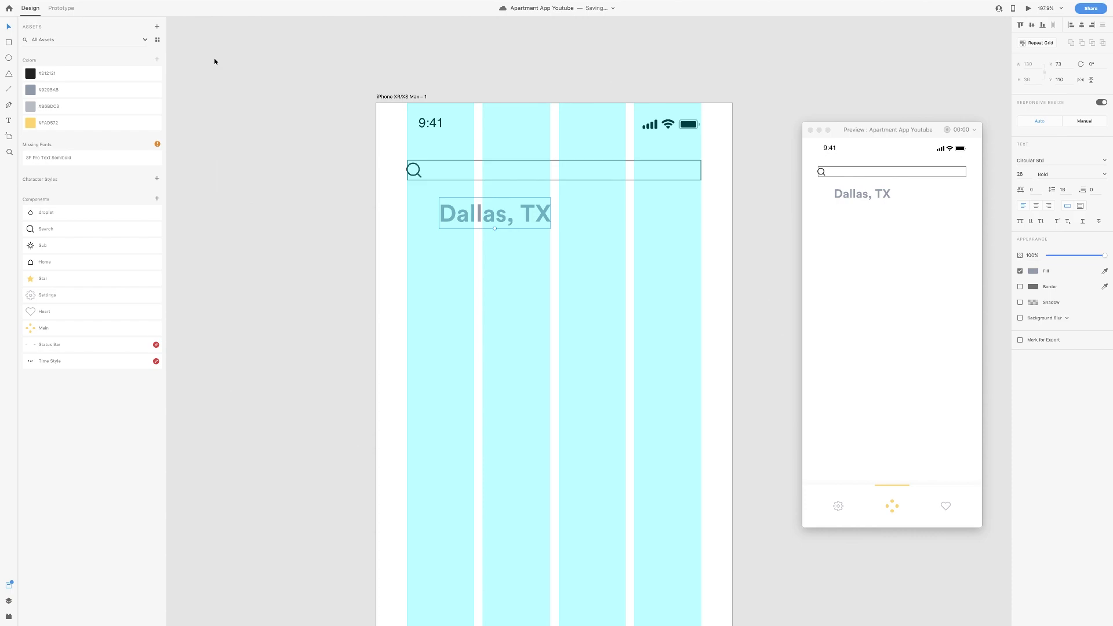
- Set the "Dallas, TX" text to size 16, Book weight and line spacing 20
left_click(1047, 161)
left_click(1031, 173)
type("16")
key("Tab")
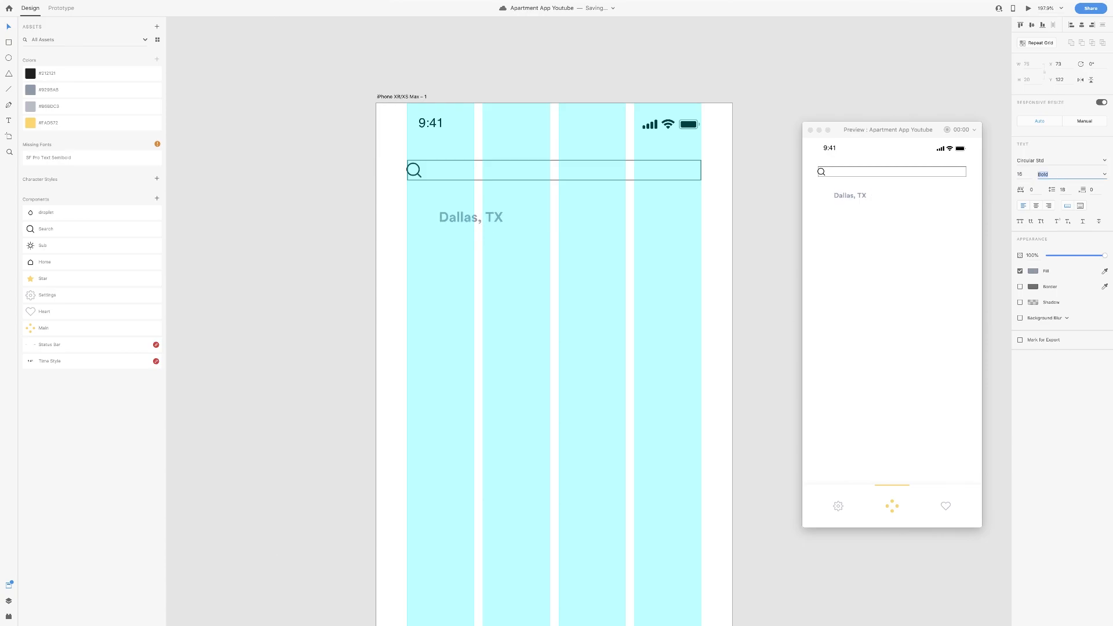
key("Up")
key("Up")
left_click(1063, 190)
type("20")
key("Tab")
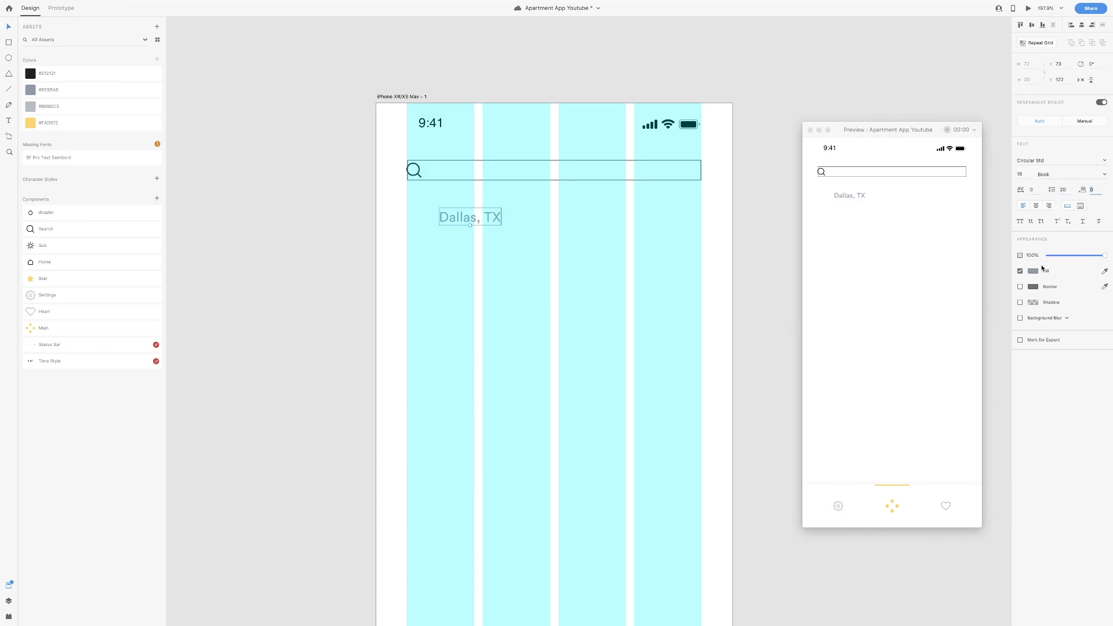
- Change the "Dallas, TX" text's fill to the #212121 colour asset
left_click(1034, 271)
left_click(1014, 301)
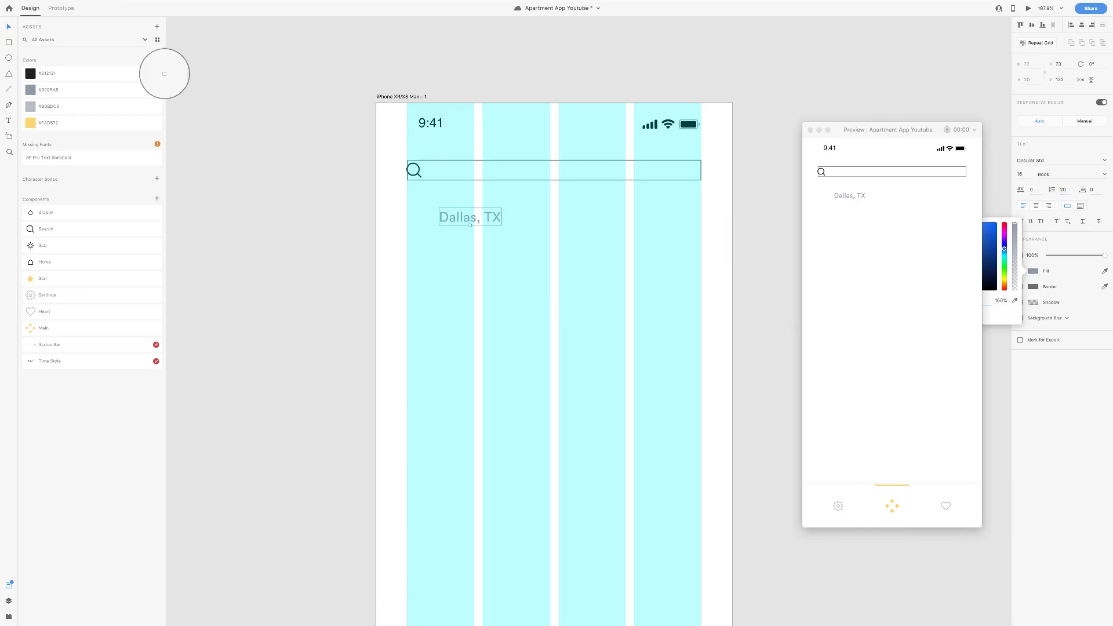
left_click(179, 77)
left_click(47, 71)
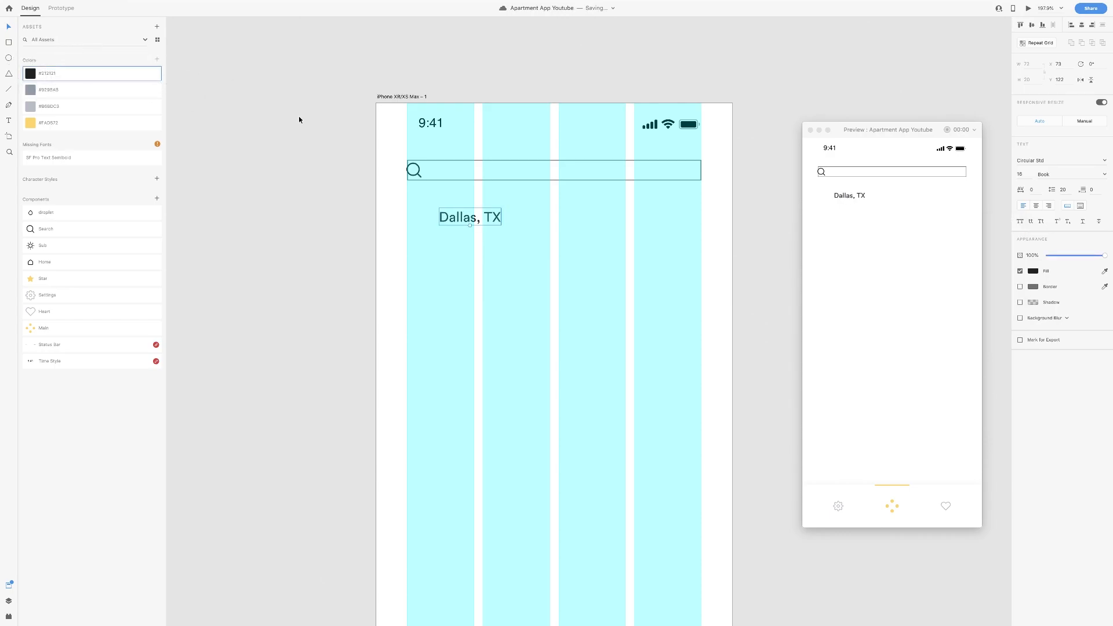
- Move the "Dallas, TX" text into the rectangle beside the Search icon and nudge it 5 px to the right
left_click_drag(463, 221, 454, 174)
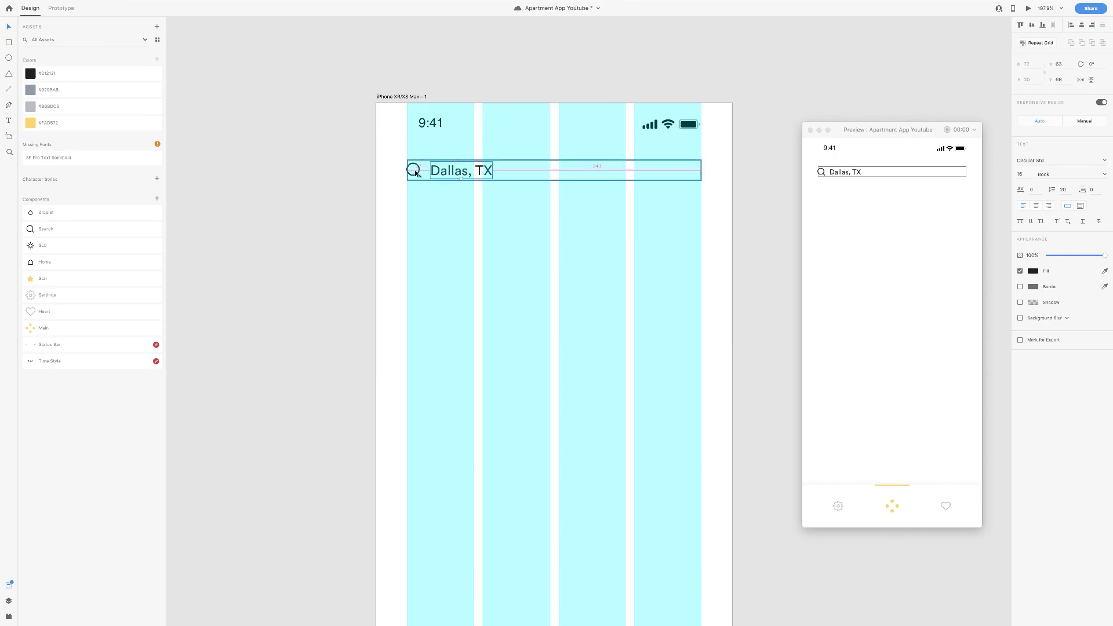
key("Right")
key("Right")
key("Right")
key("Right")
key("Right")
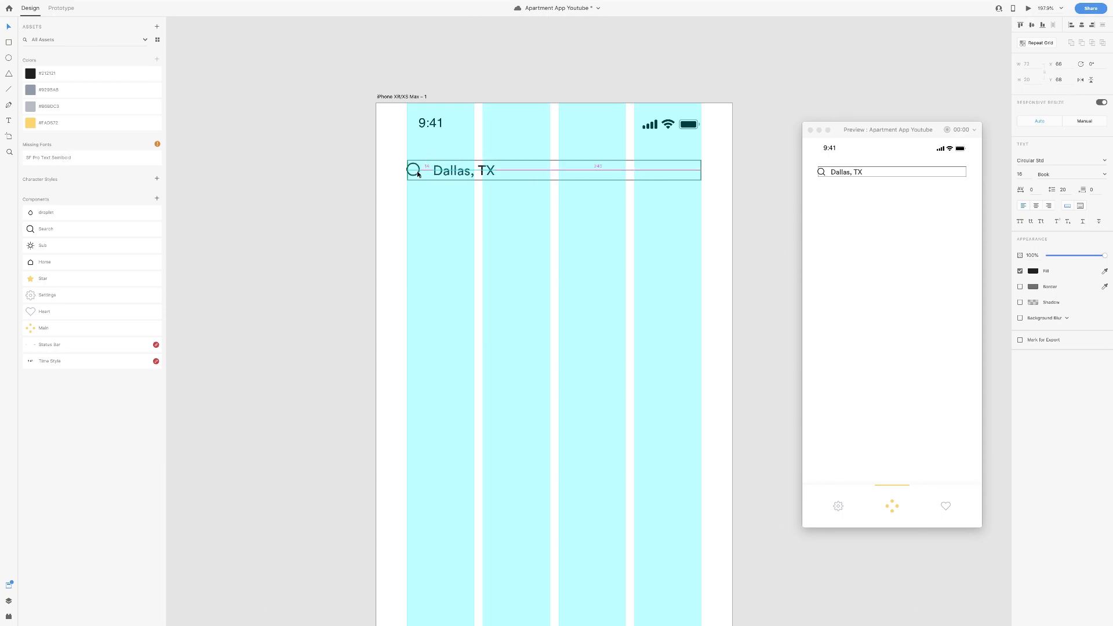
- Delete the guide rectangle behind the Search icon and "Dallas, TX" text, and save the document
left_click(530, 167)
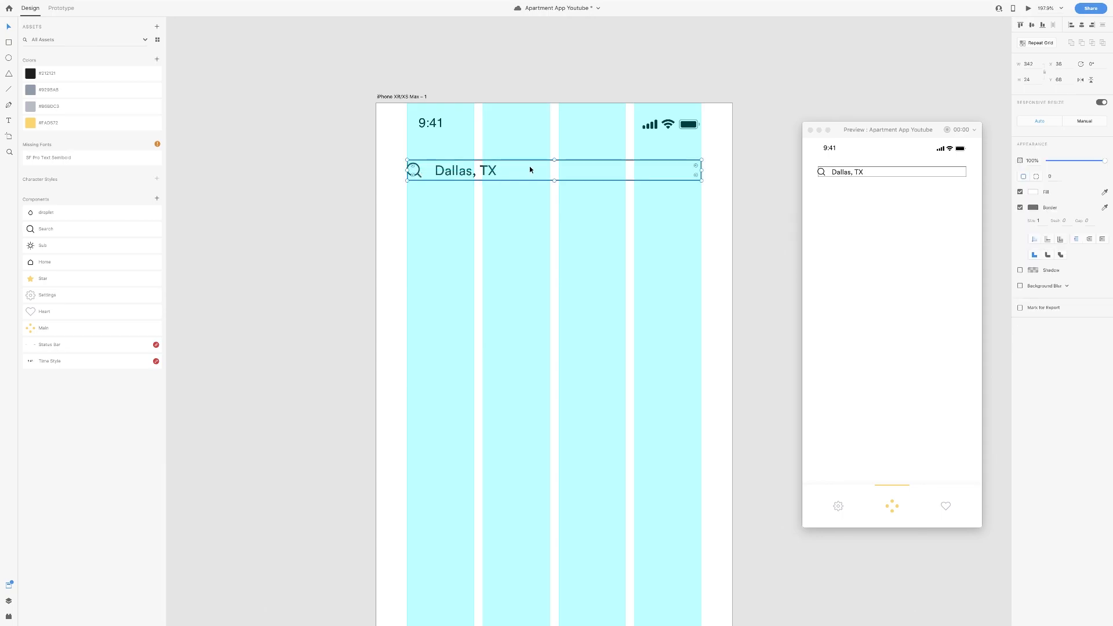
key("Delete")
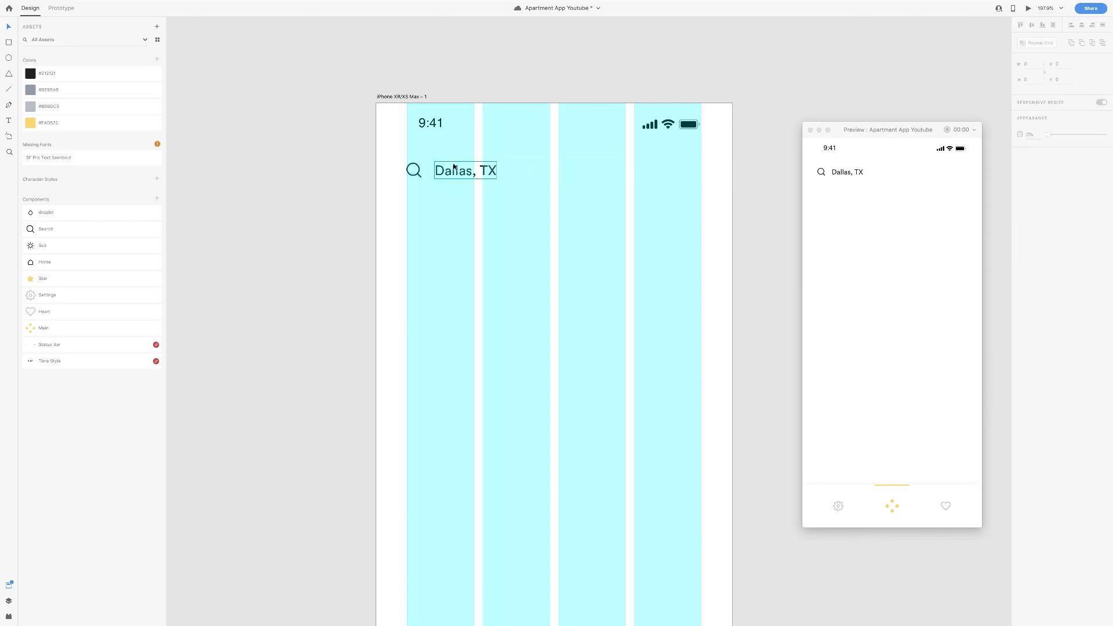
key("super+s")
- Draw a rectangle about 78 wide in the first grid column below the Search icon and set its height to 32
left_click(9, 43)
left_click_drag(408, 199, 472, 229)
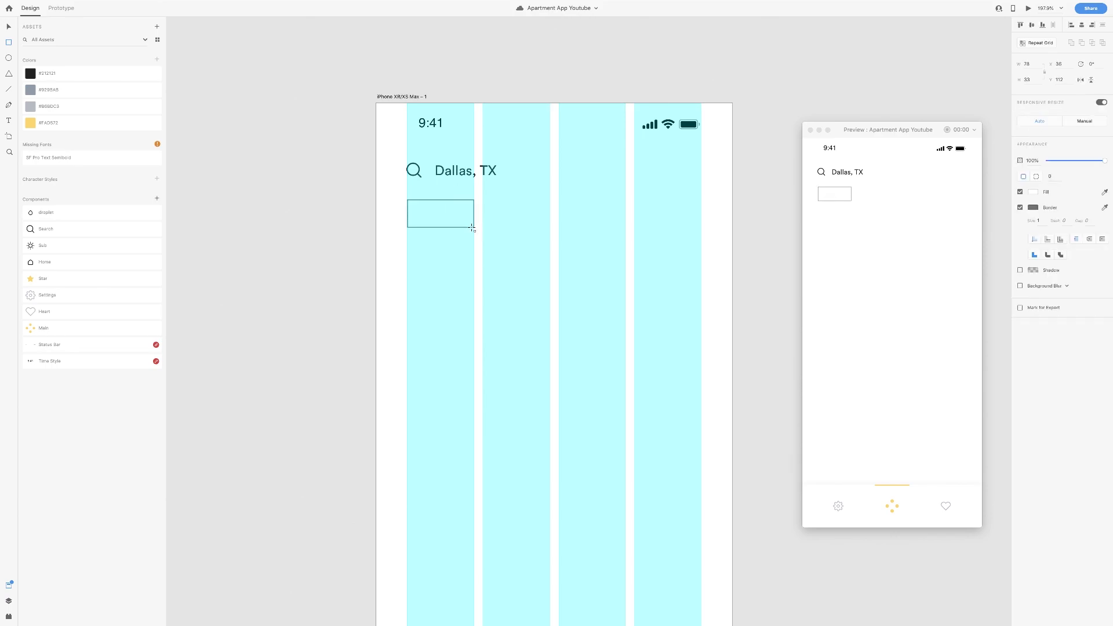
key("super+shift+apostrophe")
scroll(427, 220, "up", 5)
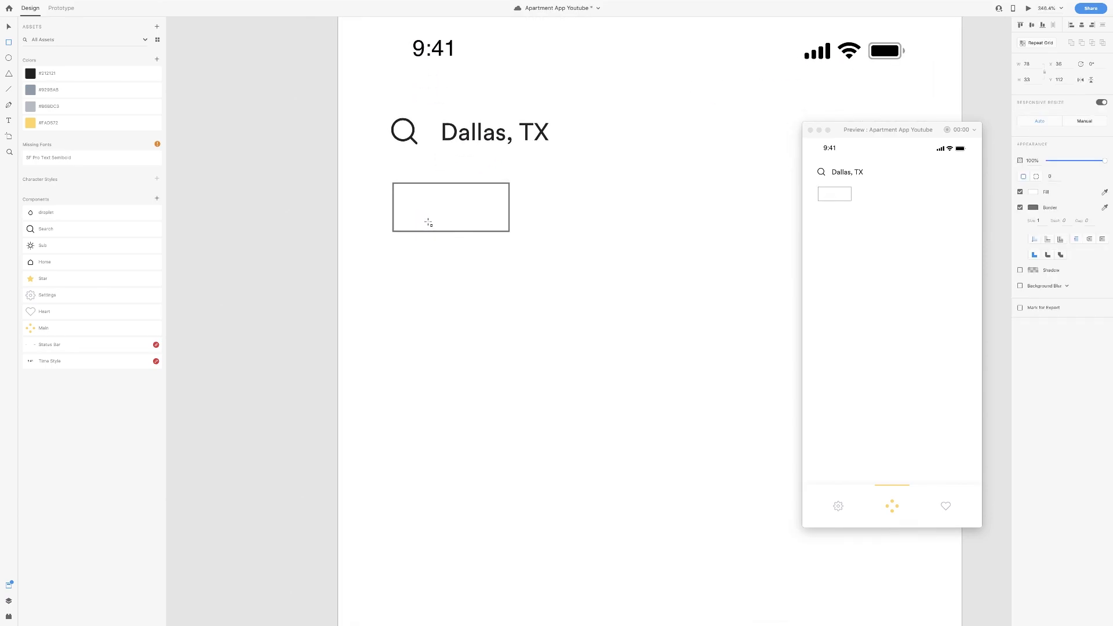
key("super+shift+apostrophe")
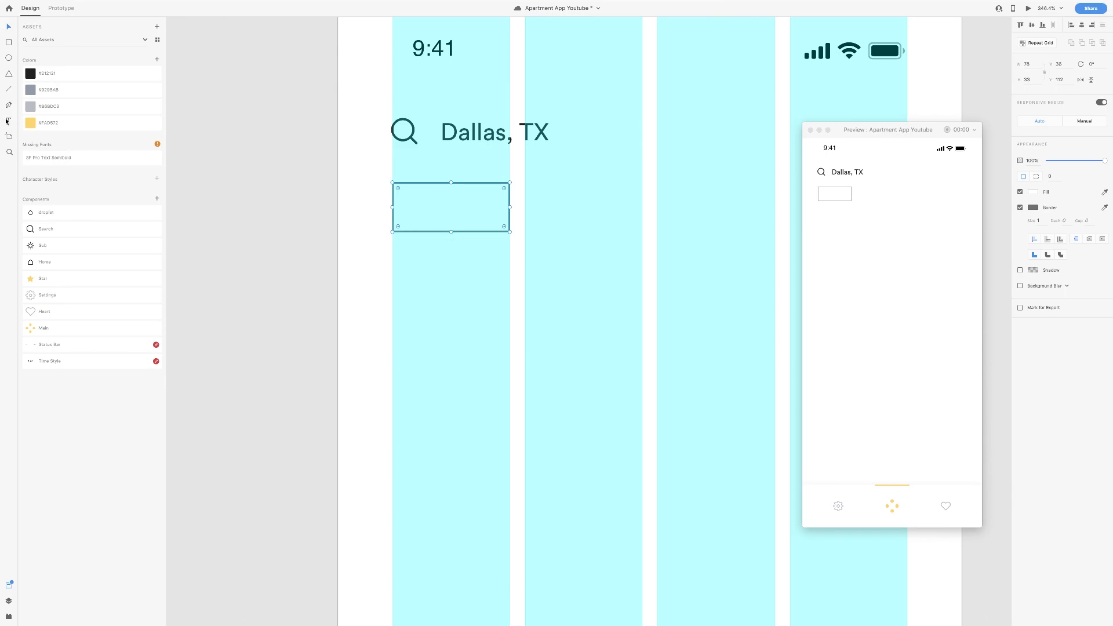
key("super+s")
left_click(1027, 80)
type("32")
key("Return")
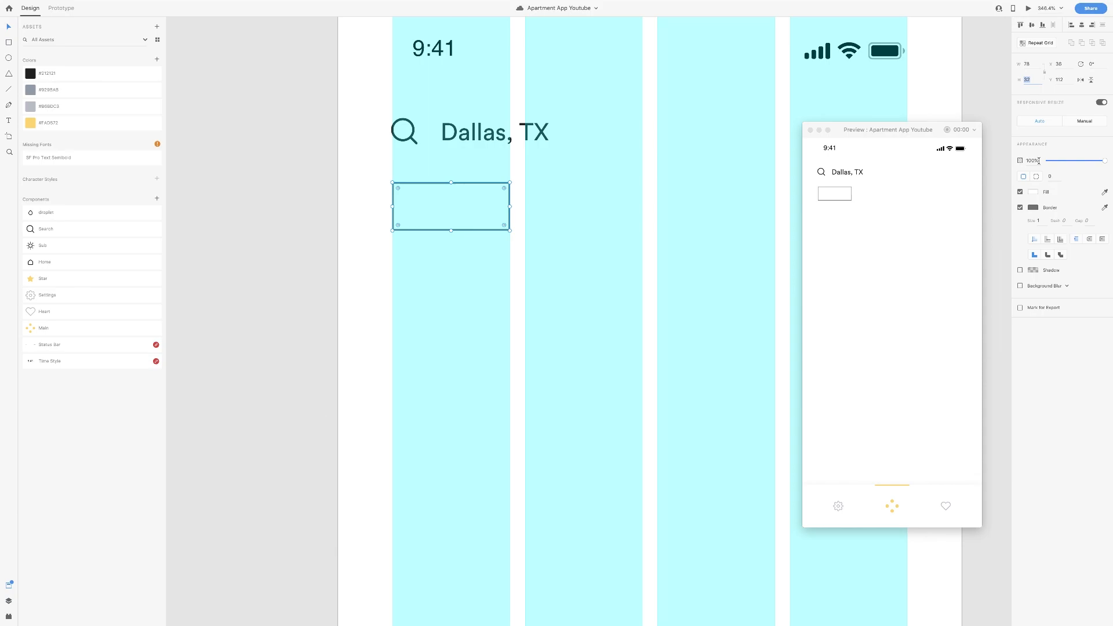
- Apply the #212121 colour asset to the border of the rectangle below the Search icon
left_click(1034, 207)
left_click(1015, 237)
left_click(1006, 127)
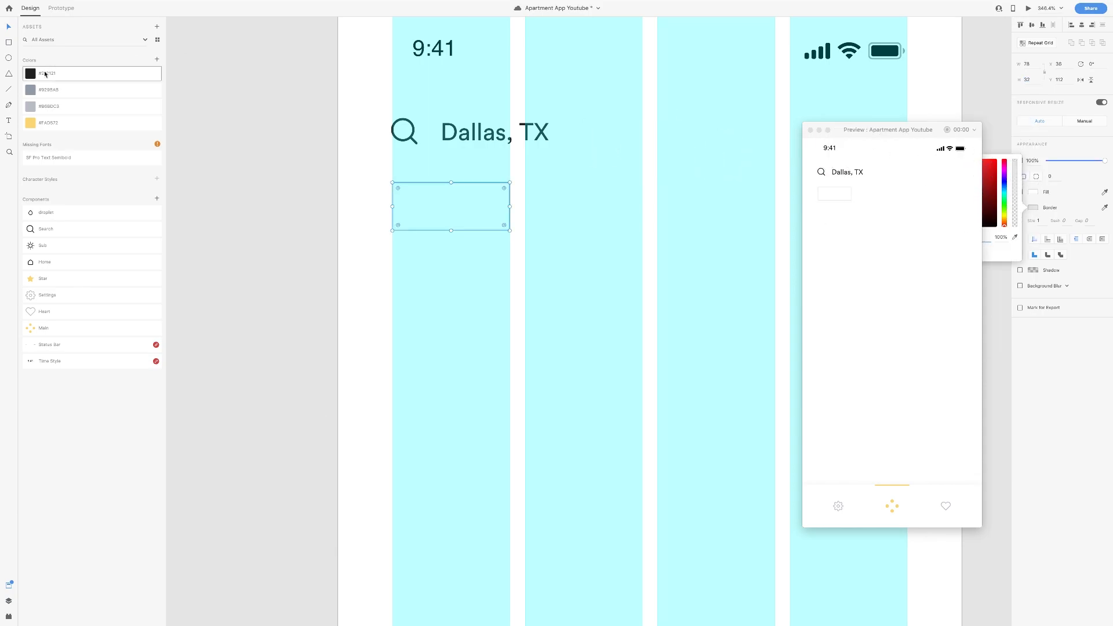
right_click(65, 76)
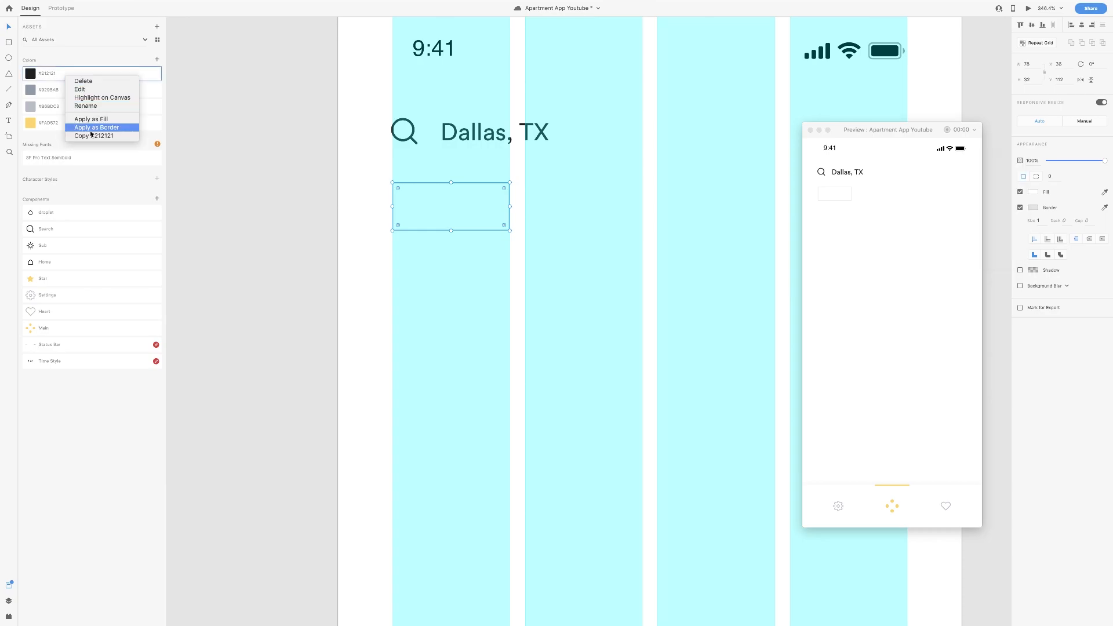
left_click(91, 127)
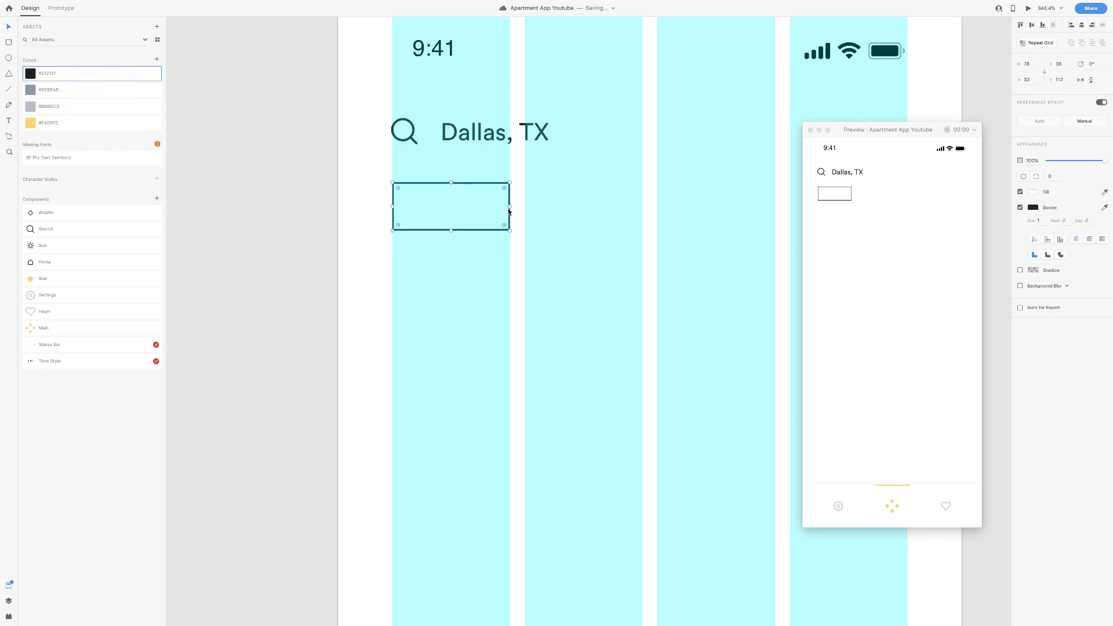
- Round the corners of the rectangle below the Search icon with a radius of 4
left_click(1054, 177)
type("4")
key("Return")
- Add the text "1 bed" below the rounded rectangle, with the #212121 fill and a font size of 12
left_click(8, 122)
left_click(446, 287)
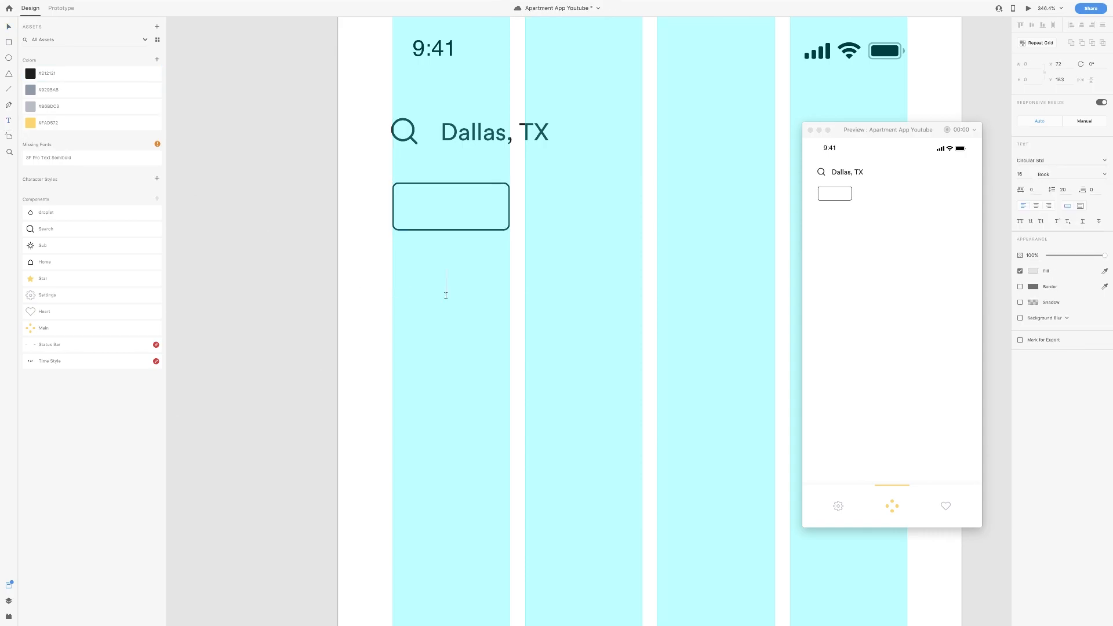
type("1 bed")
left_click(69, 73)
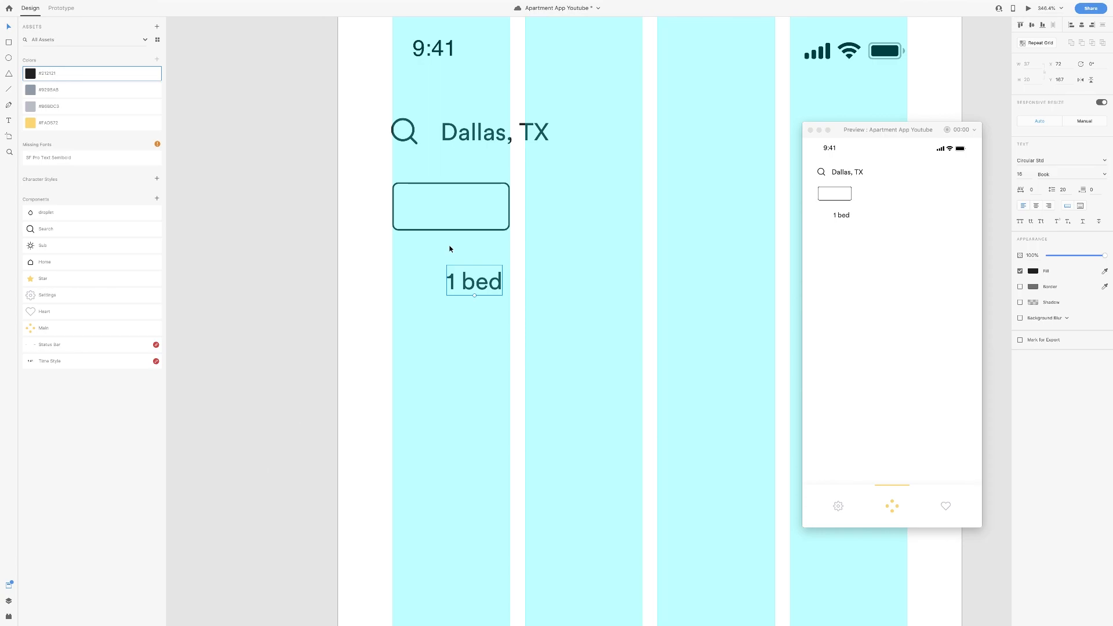
left_click(1021, 175)
type("12")
key("Return")
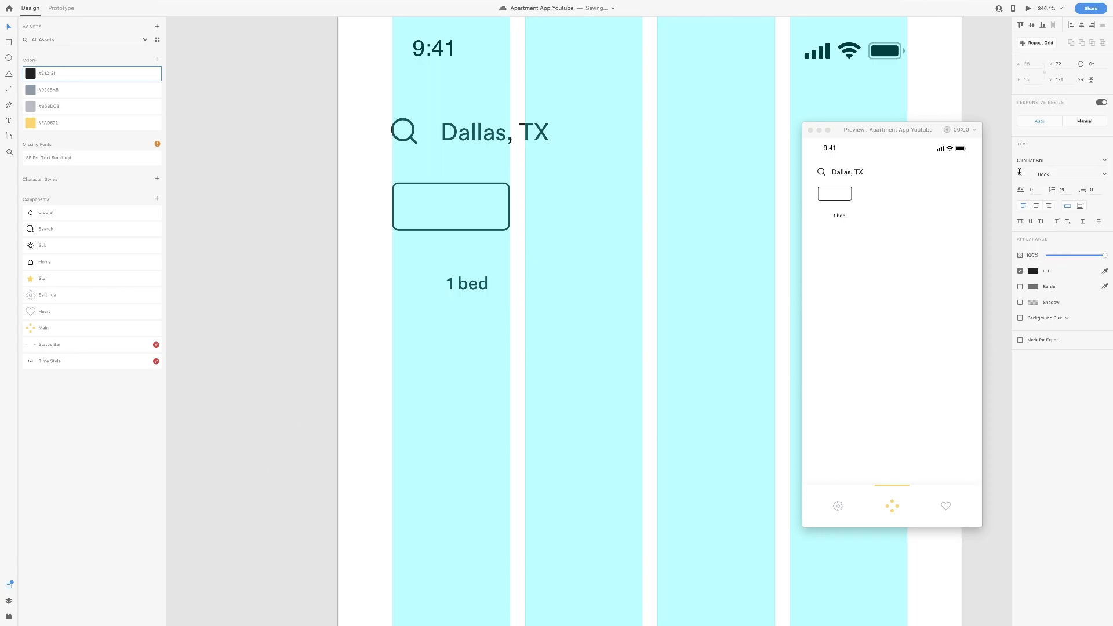
- Move the "1 bed" text into the rounded rectangle and place a Home icon component in front of it
left_click_drag(463, 295, 458, 219)
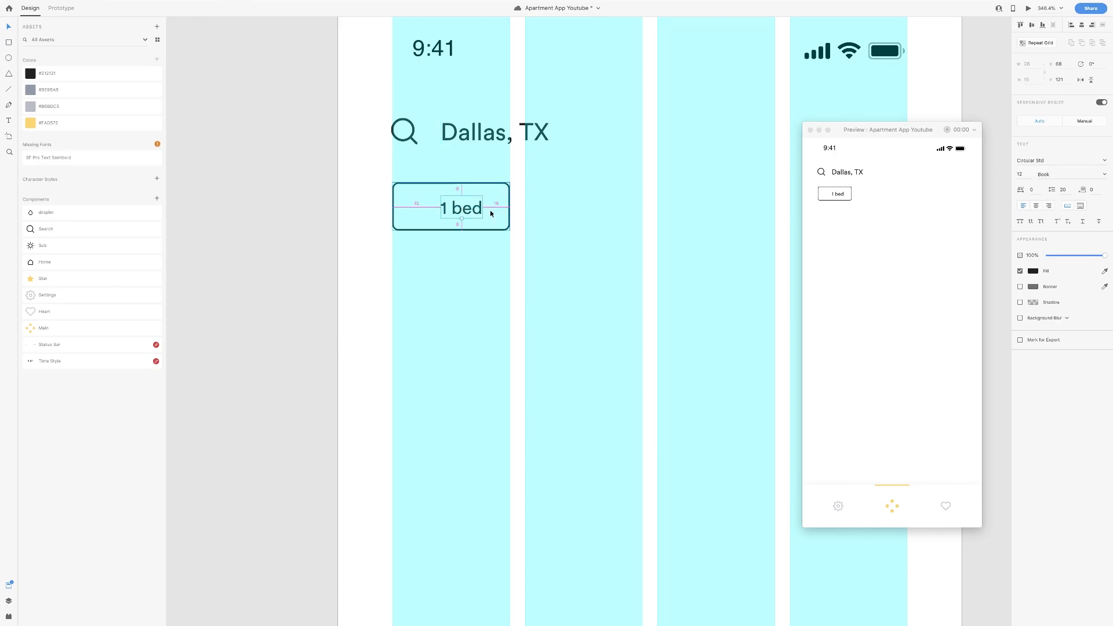
left_click_drag(44, 258, 436, 251)
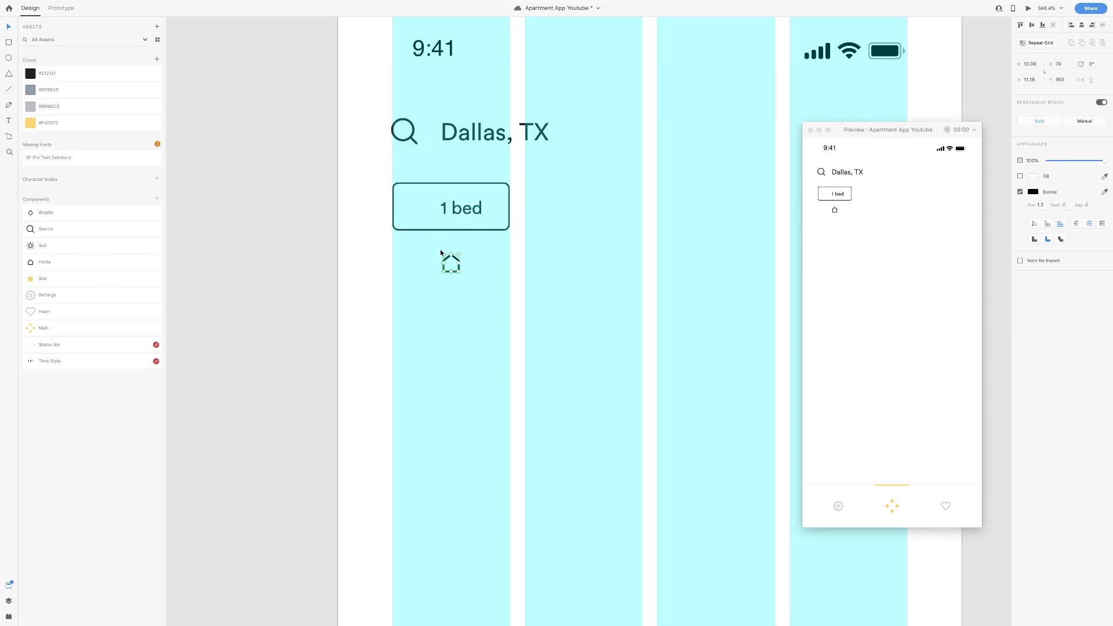
left_click_drag(449, 260, 414, 205)
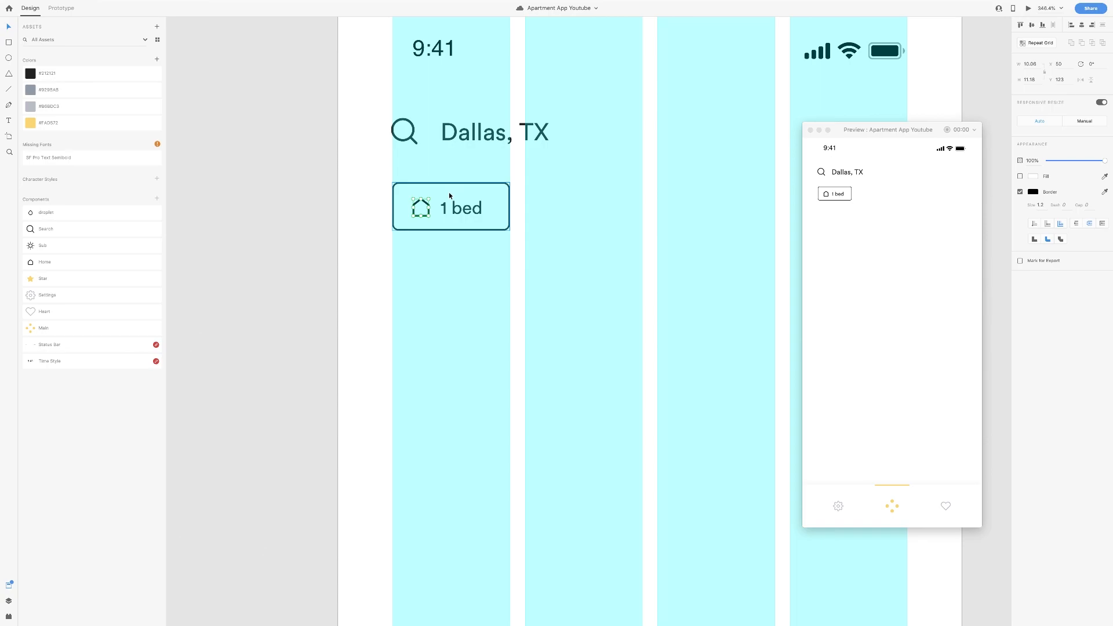
- Duplicate the whole "1 bed" button to its right with a gap of about 15 px and change the copy's text to "1 bath"
scroll(621, 380, "up", 2)
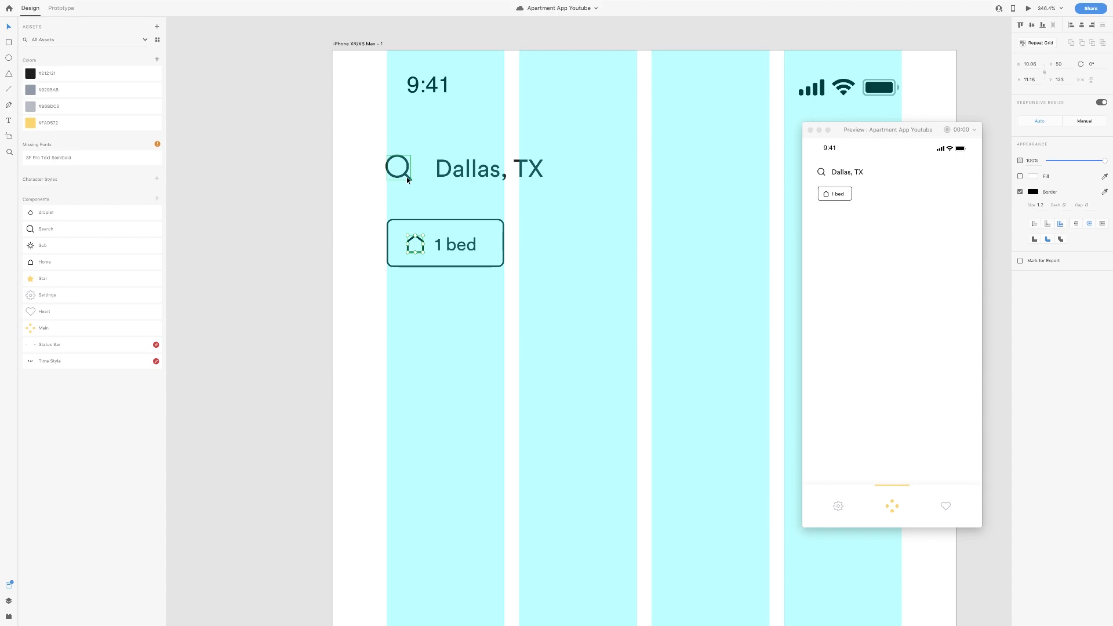
left_click(446, 250, "shift")
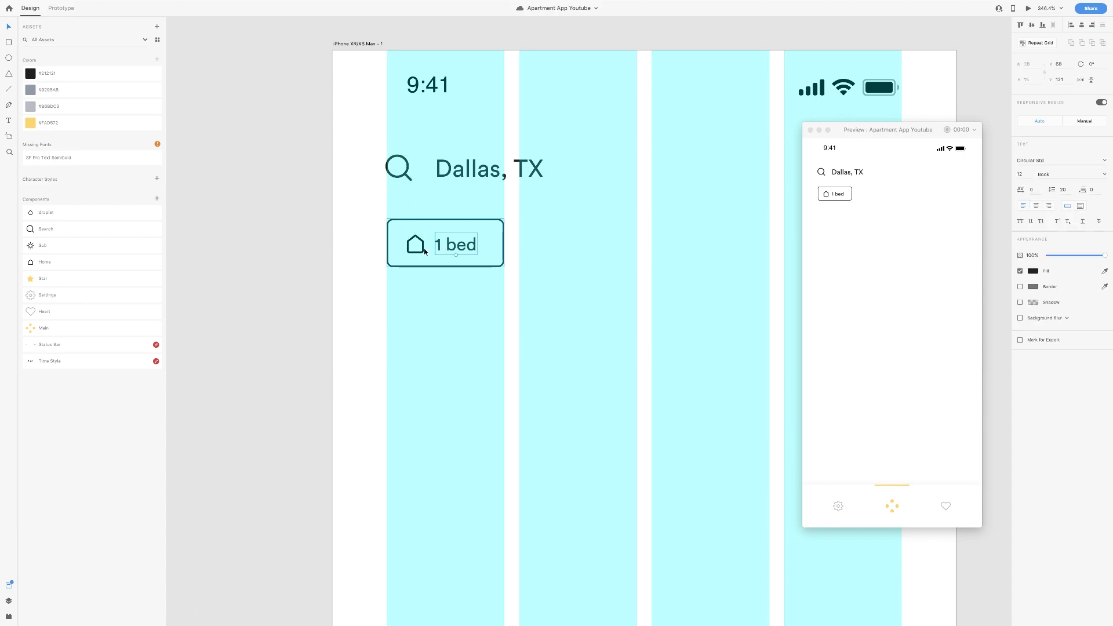
left_click(502, 246, "shift")
left_click_drag(534, 292, 574, 248)
key("Right")
key("Right")
key("Right")
key("Right")
key("Right")
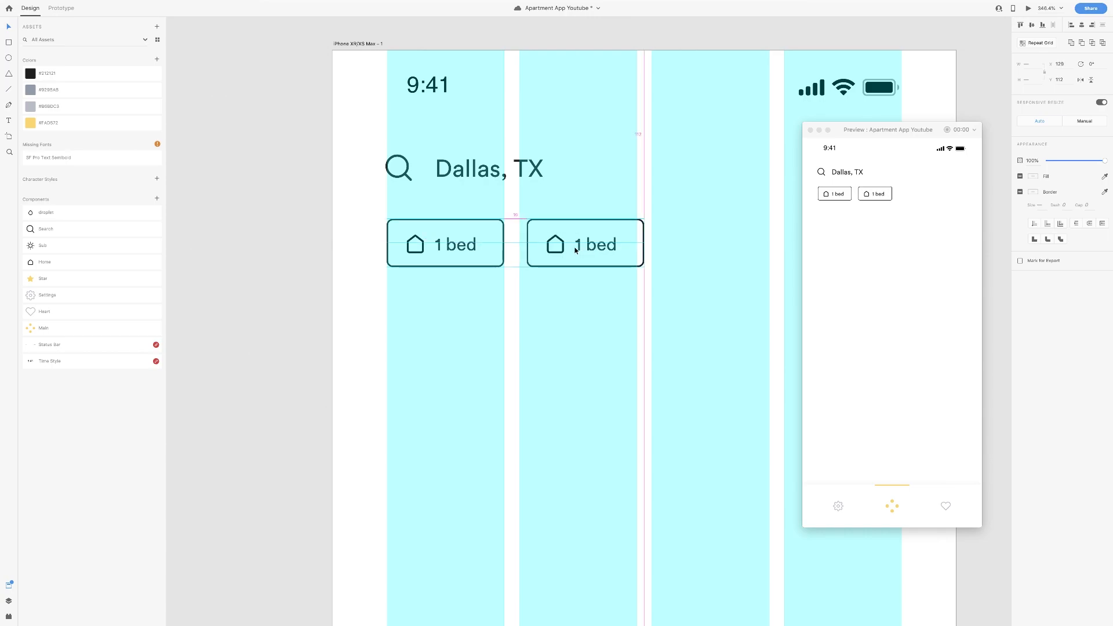
scroll(575, 249, "right", 1)
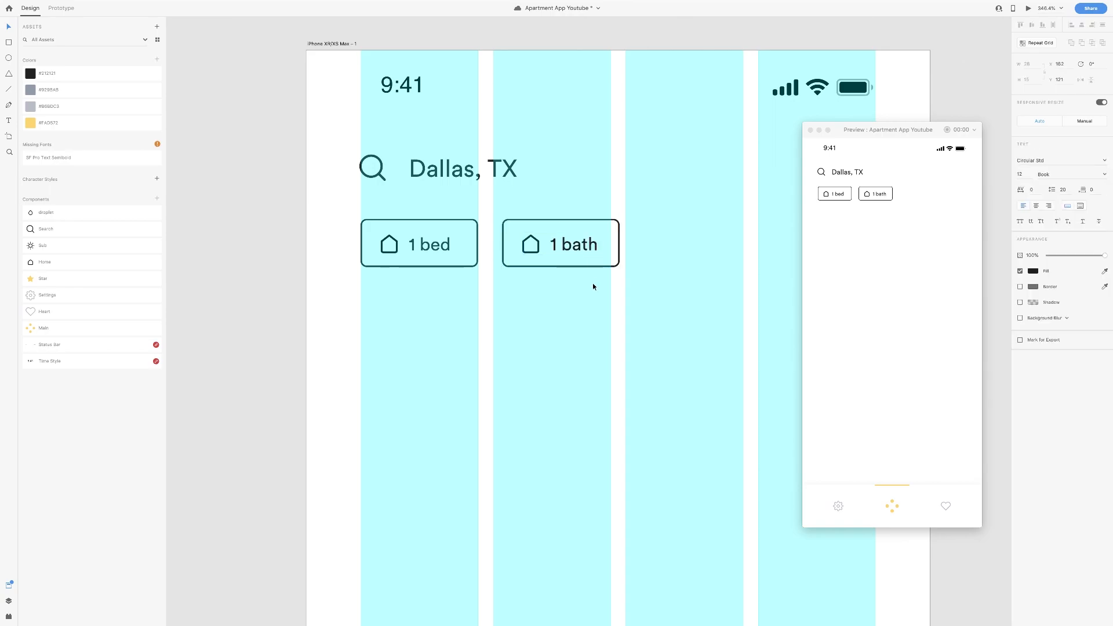
key("Escape")
- Centre the Home icon and "1 bed" text horizontally in their rectangle, check the side spacing, and save the document
scroll(409, 246, "up", 3)
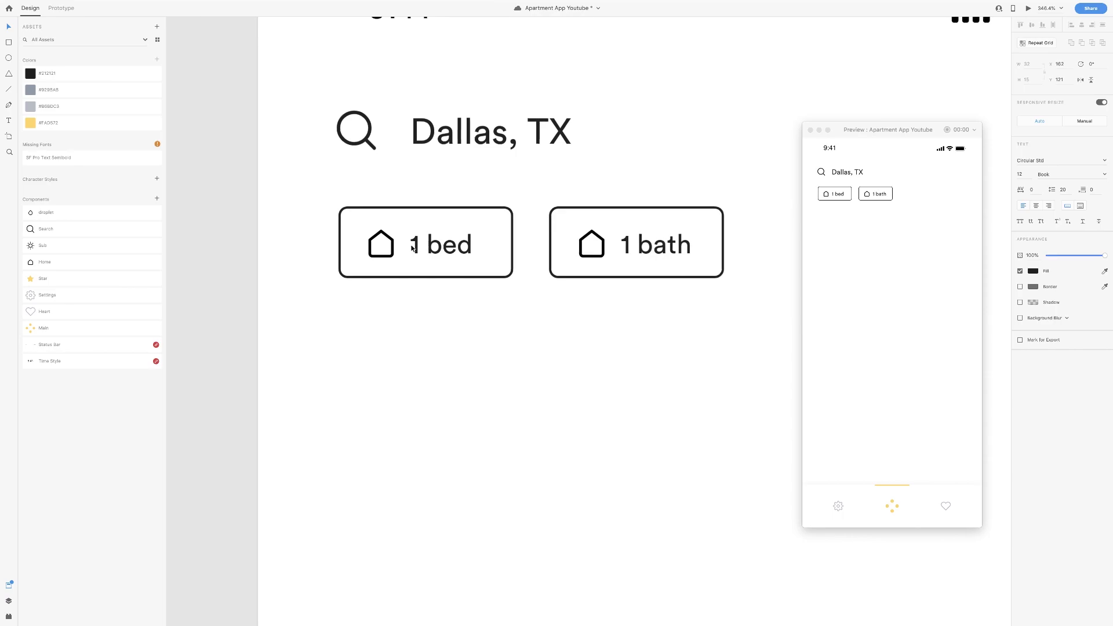
double_click(413, 248)
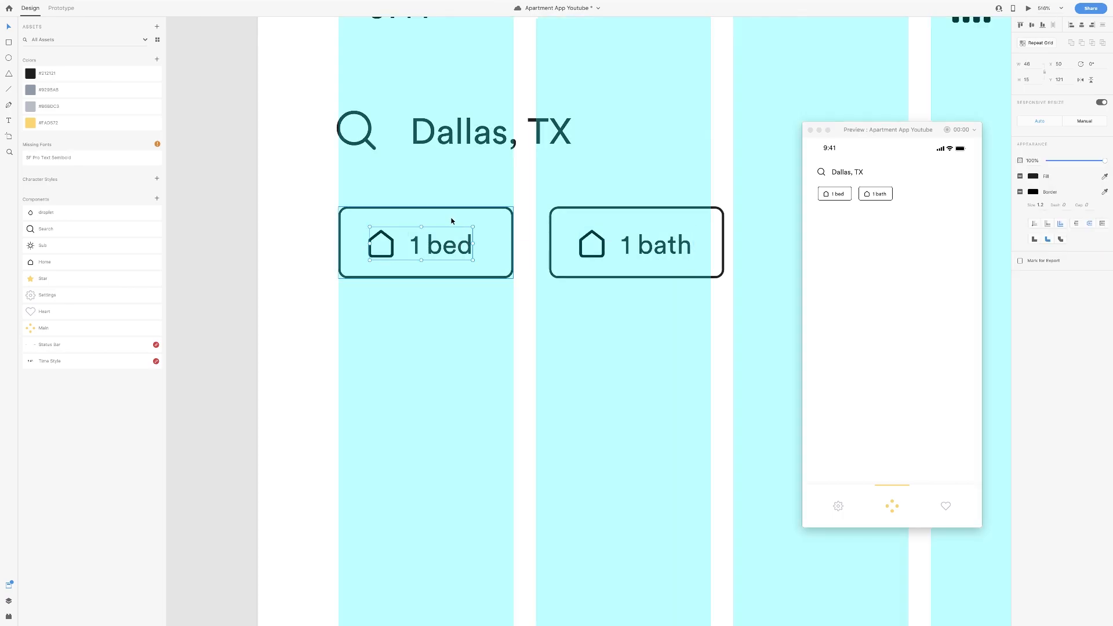
key("alt")
left_click(490, 249, "shift")
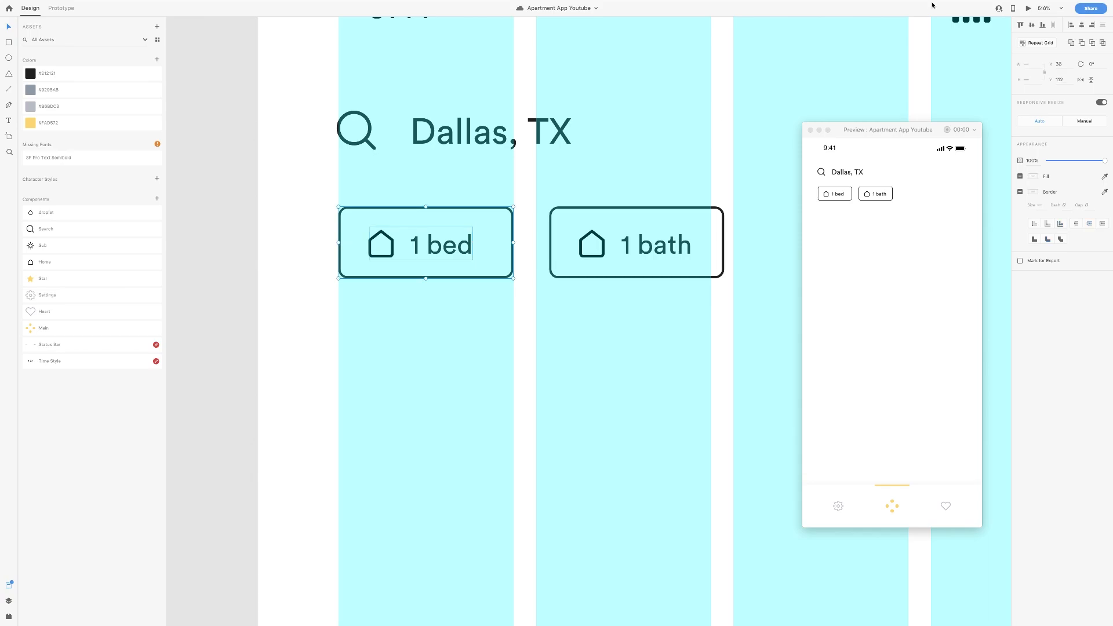
left_click(1081, 26)
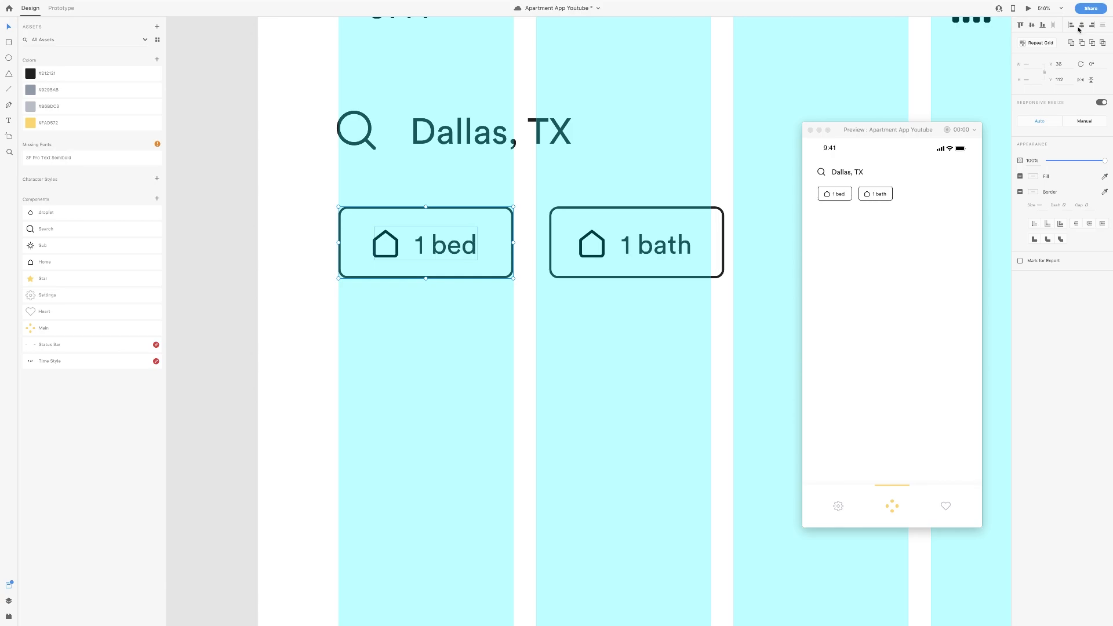
left_click(491, 245, "shift")
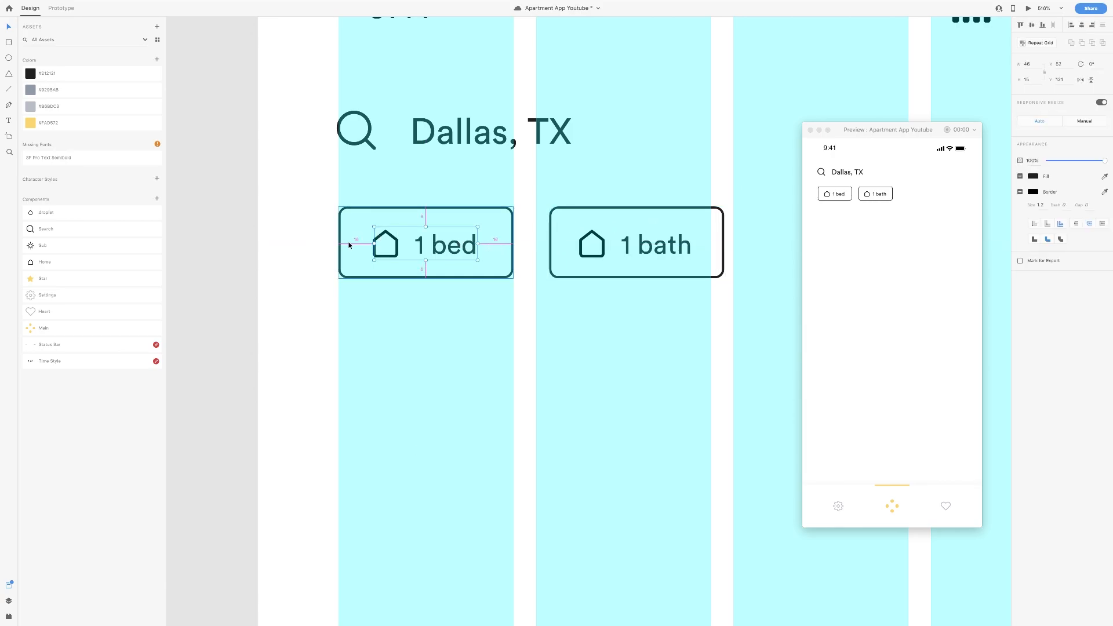
key("super+s")
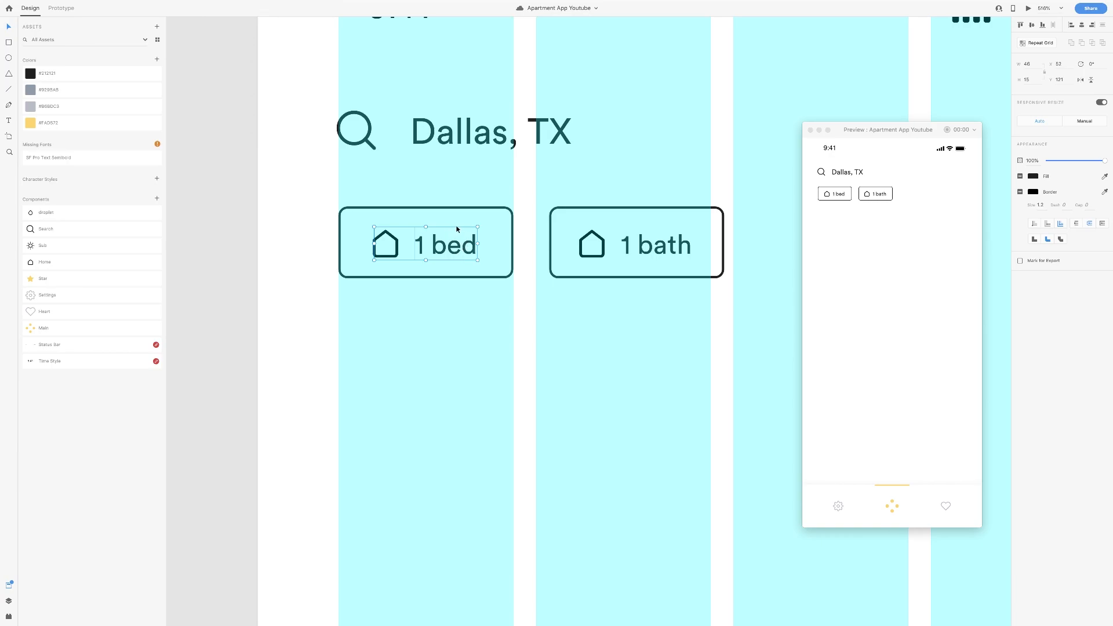
- Replace the Home icon in the "1 bath" button with the droplet icon component
left_click(592, 238)
left_click(596, 236)
key("Delete")
left_click_drag(36, 212, 596, 346)
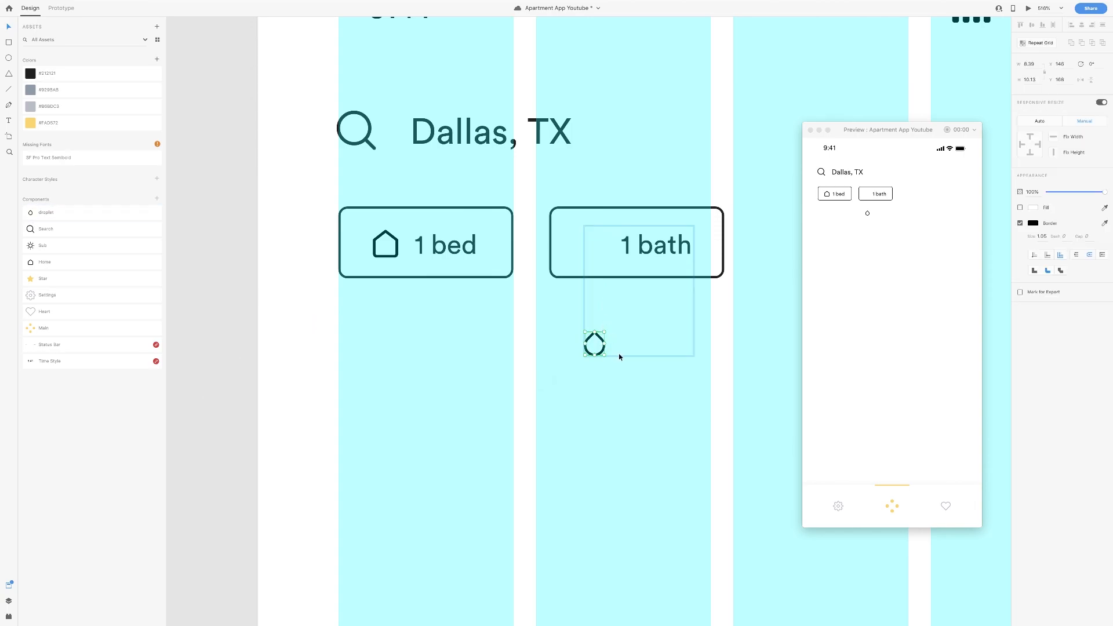
left_click_drag(600, 340, 599, 244)
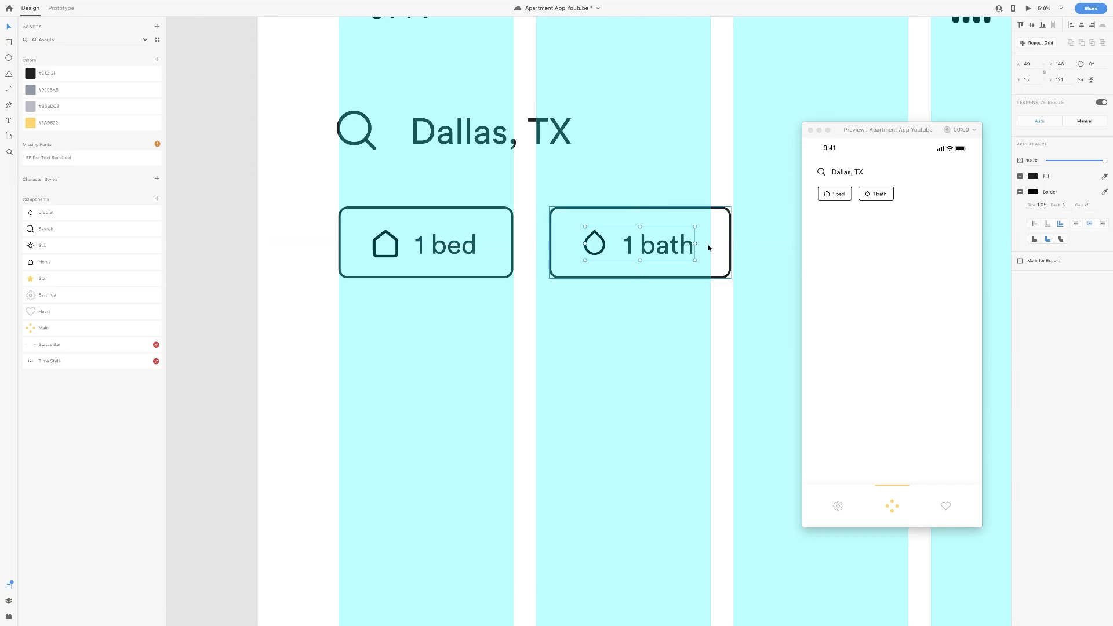
- Duplicate the "1 bath" button to its right with matching spacing and change the copy's text to "pool"
scroll(707, 245, "right", 5)
left_click(425, 247)
key("super+d")
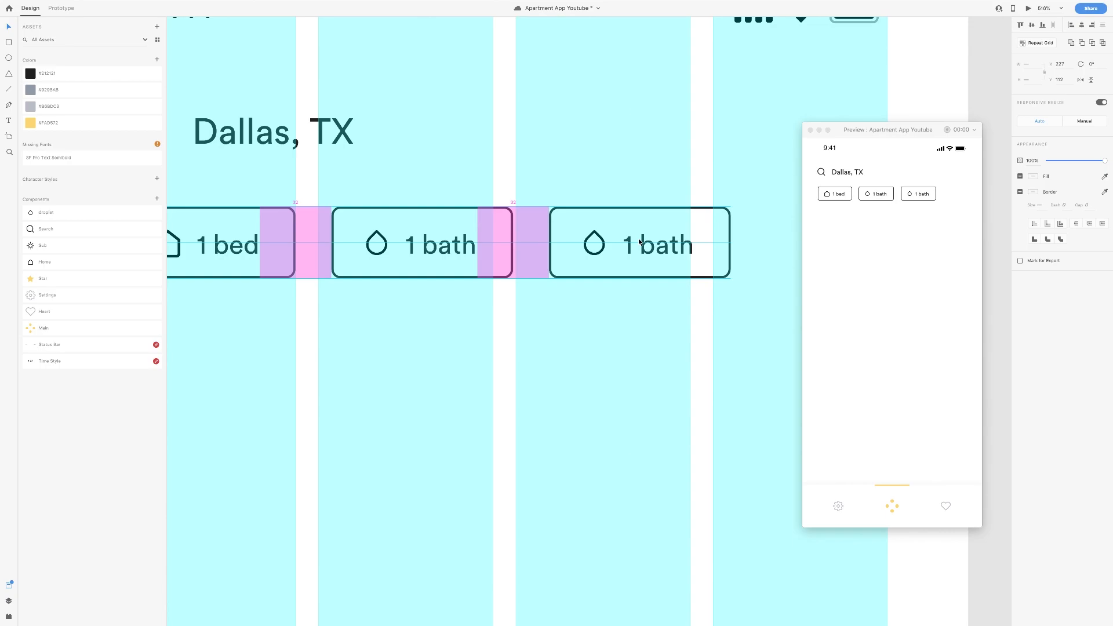
double_click(659, 246)
type("pool")
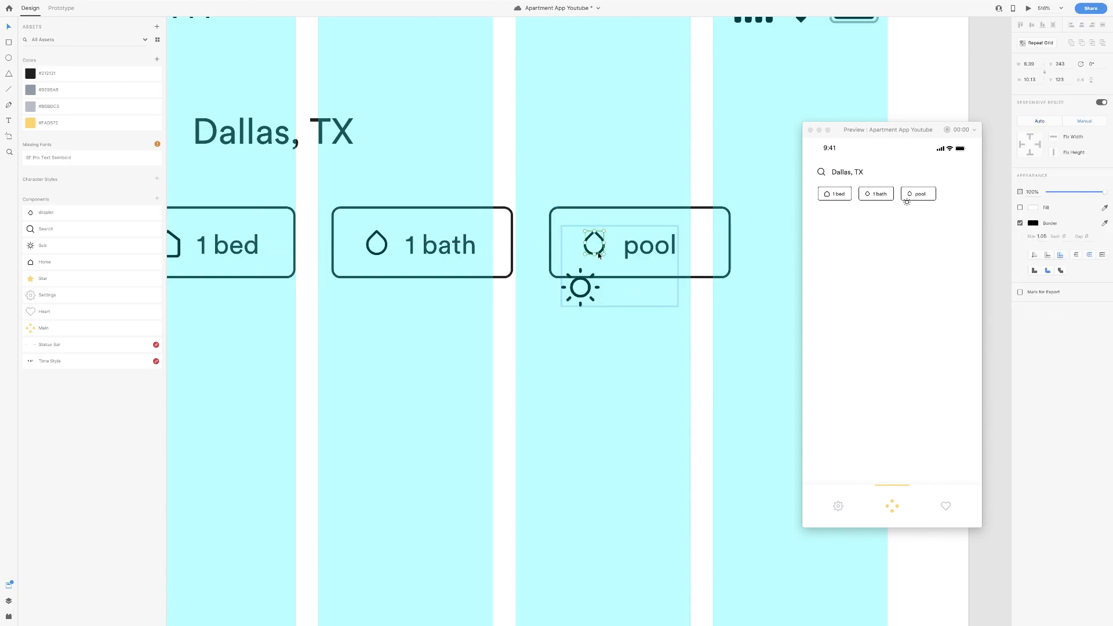
- Replace the third button's droplet with the Sun icon, adjust the content's position, and capitalise its text as "Pool"
left_click_drag(597, 252, 651, 245)
left_click(630, 245, "shift")
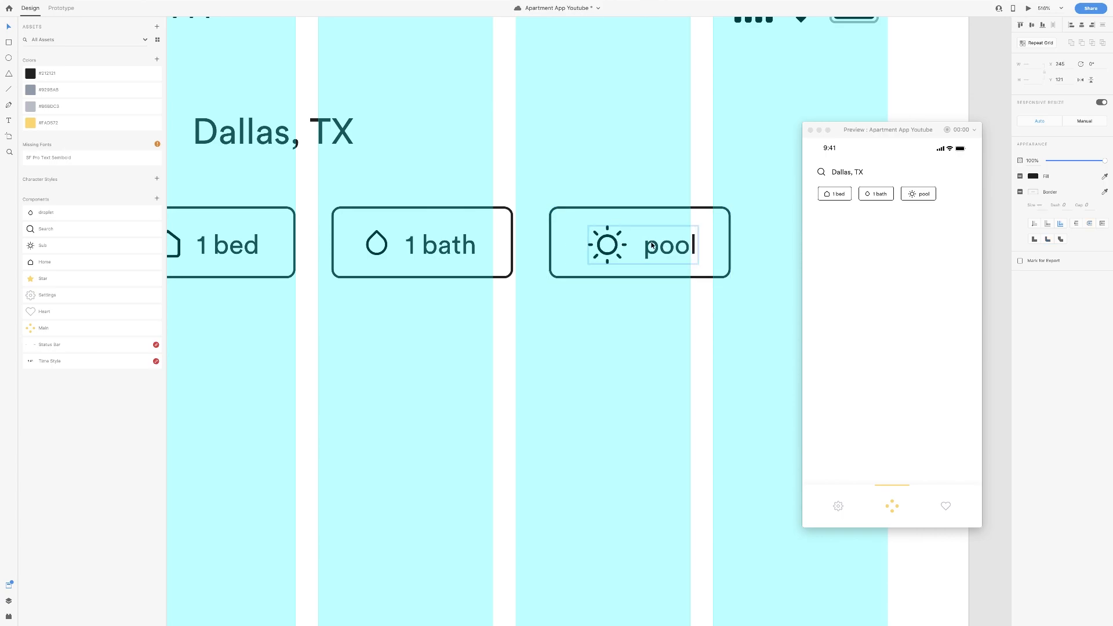
key("Left")
key("Escape")
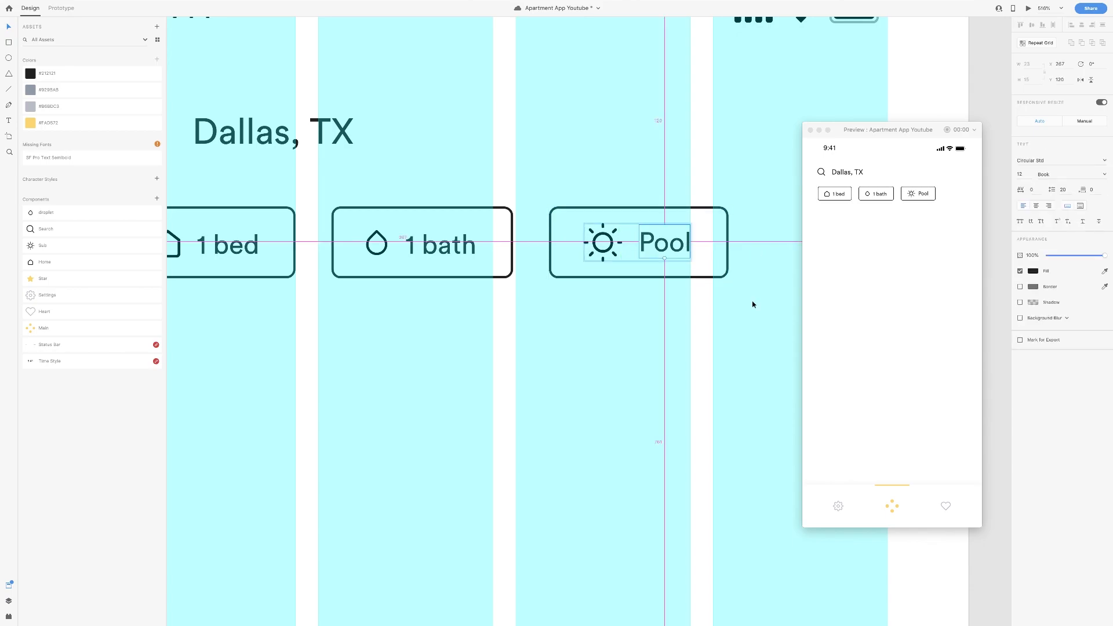
- Add the text "Downtown Dallas" below the filter buttons and fill it with the darker grey colour asset
scroll(753, 303, "down", 5)
scroll(753, 305, "down", 4)
key("ctrl+shift+apostrophe")
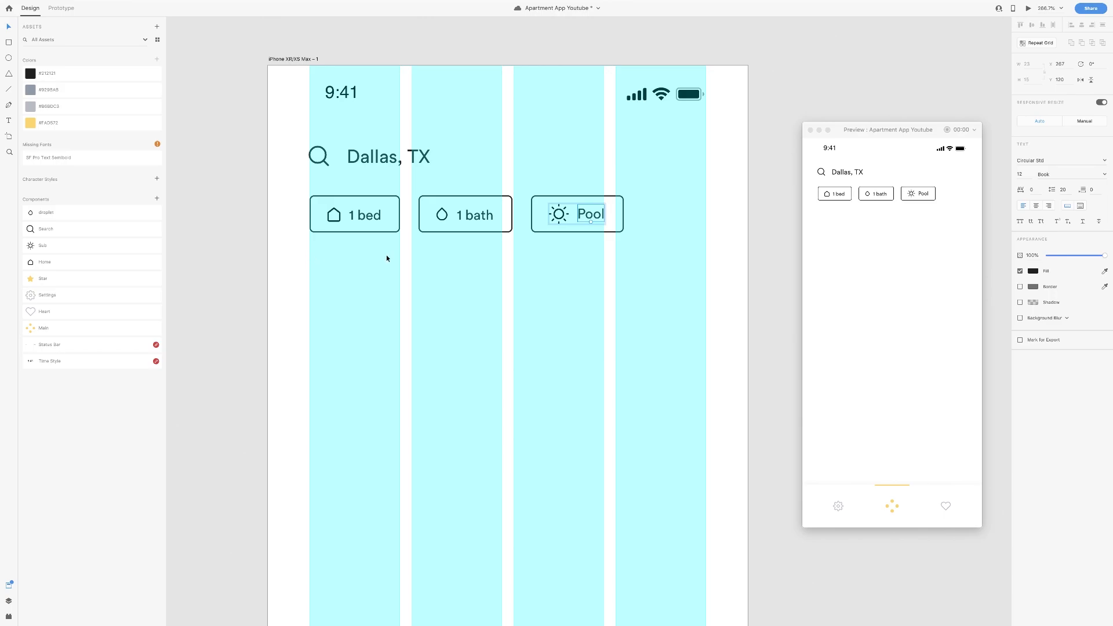
left_click(721, 307)
scroll(378, 253, "down", 1)
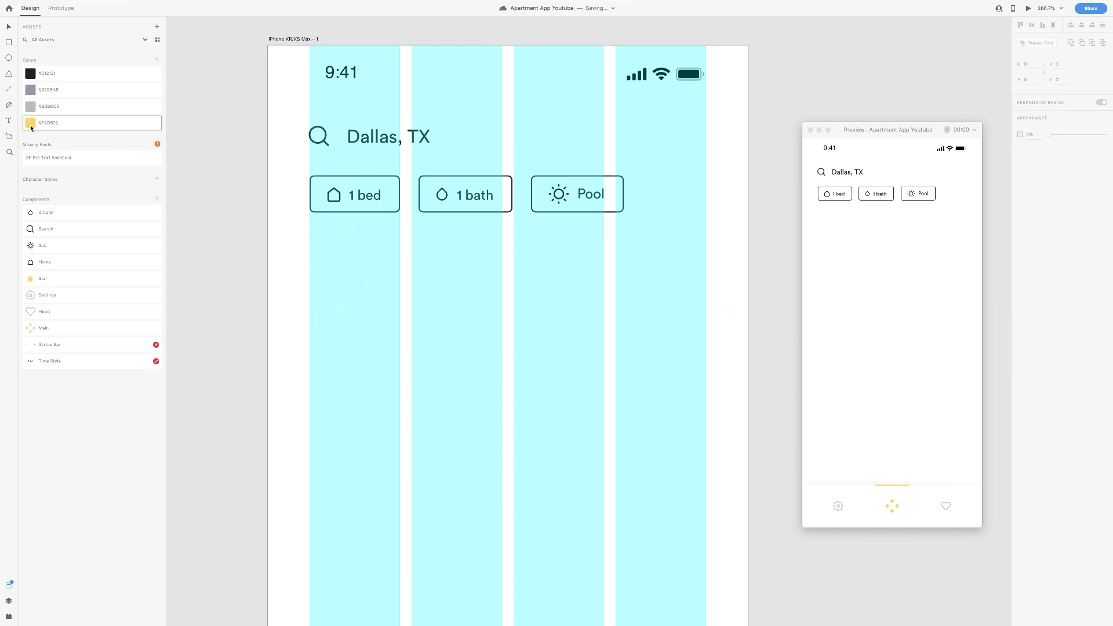
left_click(342, 276)
type("Downtown Dallas")
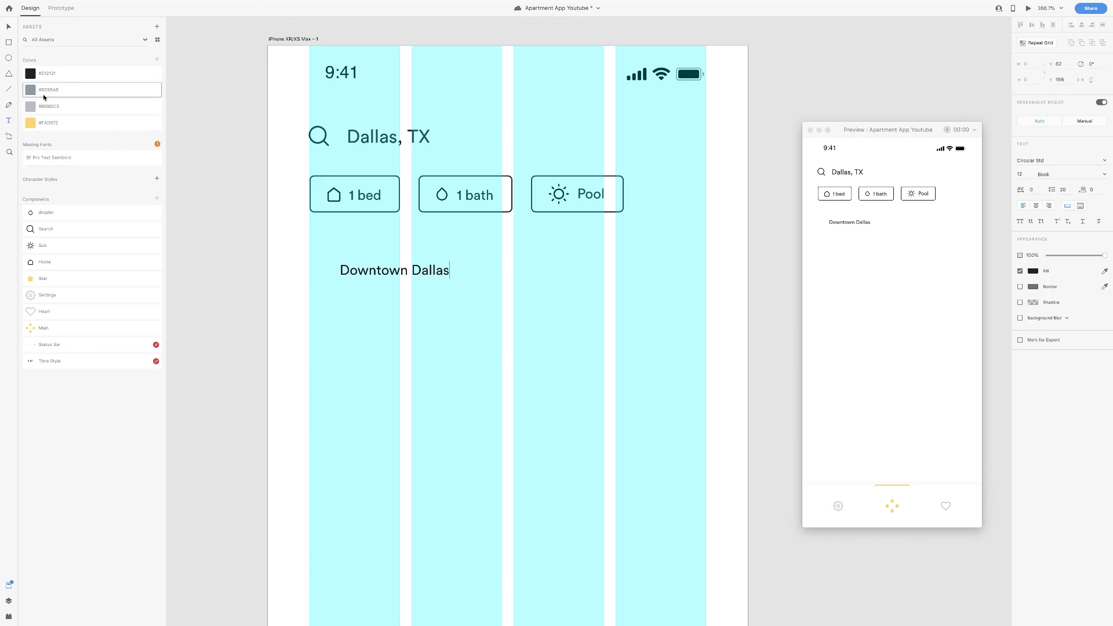
left_click(29, 91)
- Align the "Downtown Dallas" text with the start of the first grid column, 32 px below the filter buttons
left_click_drag(377, 267, 348, 265)
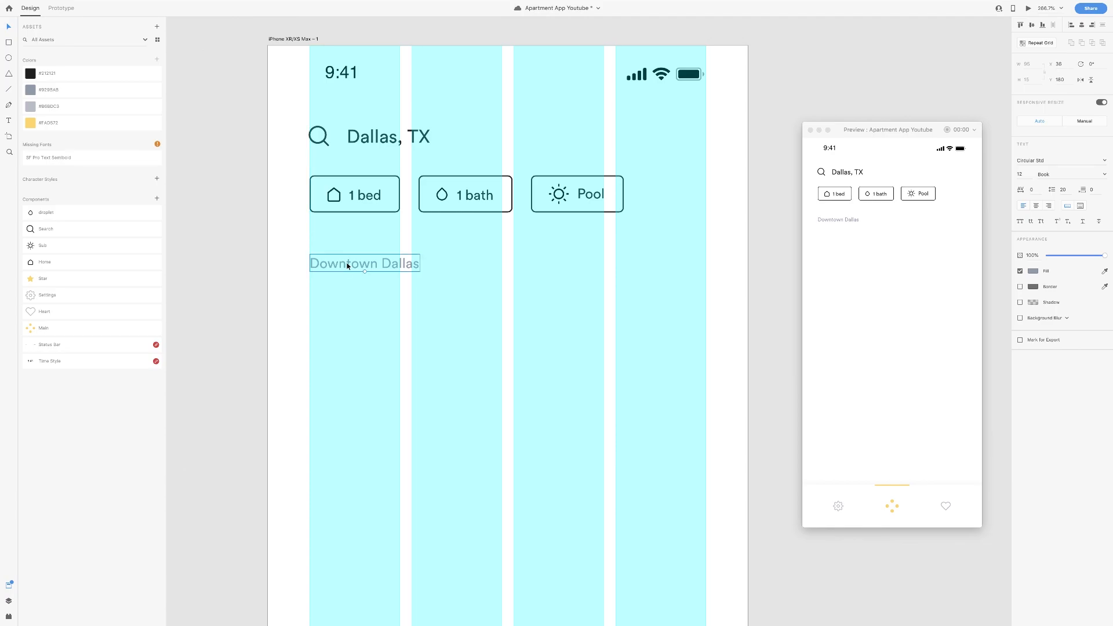
key("Up")
key("Up")
key("Up")
key("Up")
key("Up")
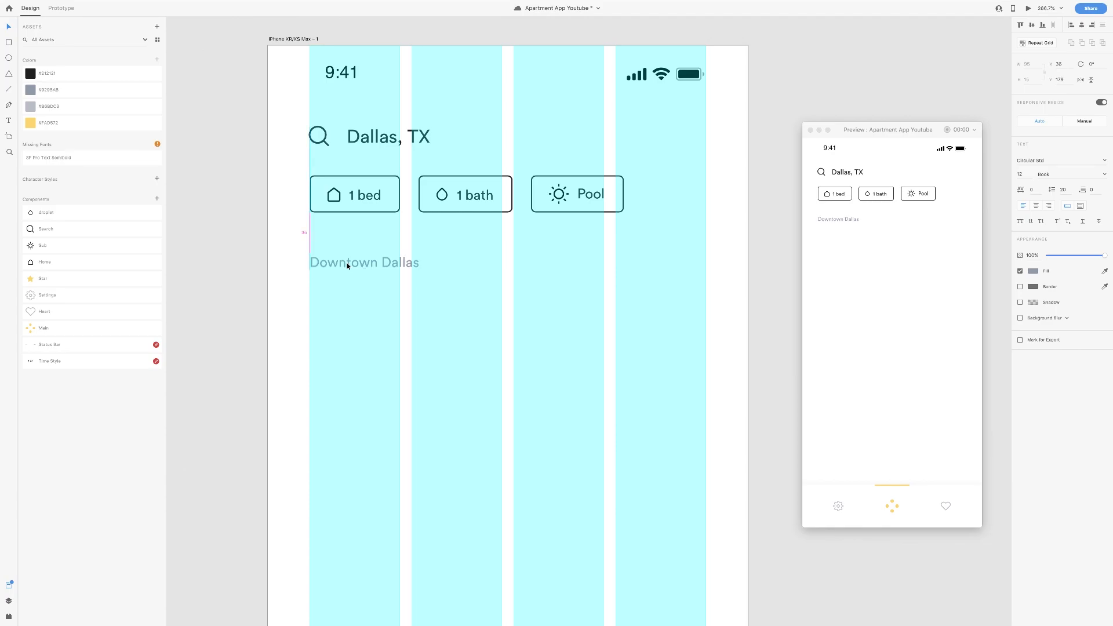
key("Down")
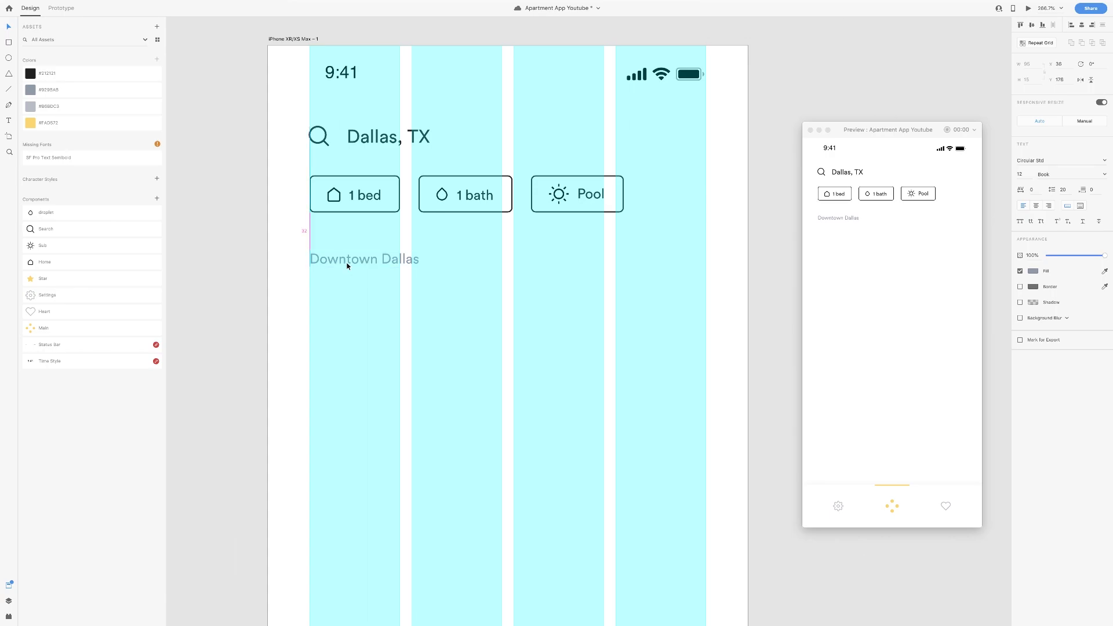
- Set the "Downtown Dallas" text's font size to 14
left_click(1020, 174)
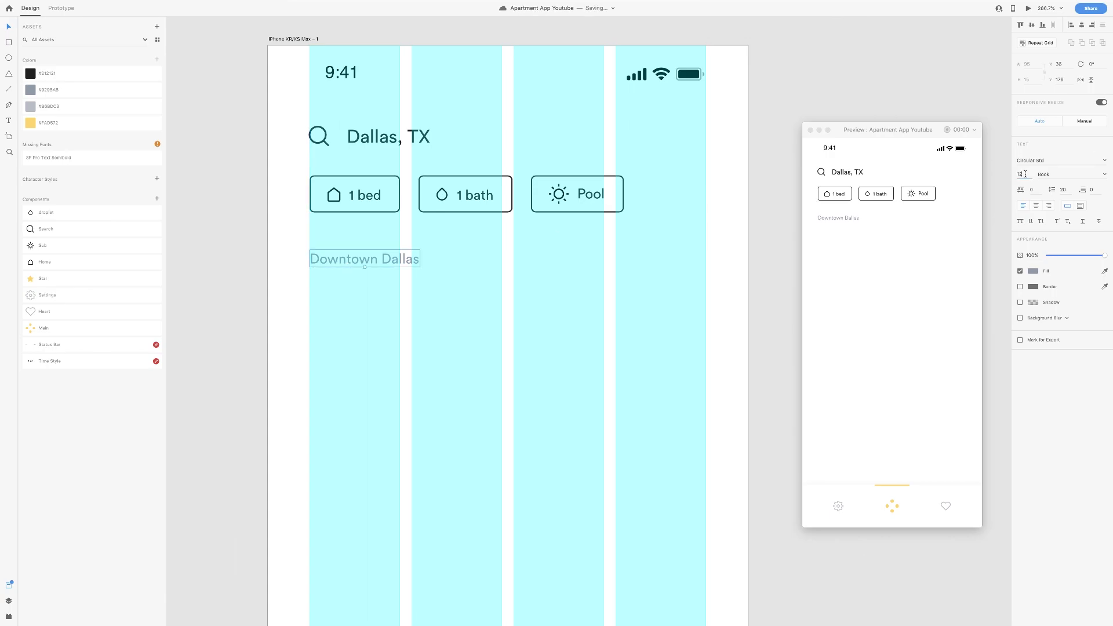
type("14")
key("Return")
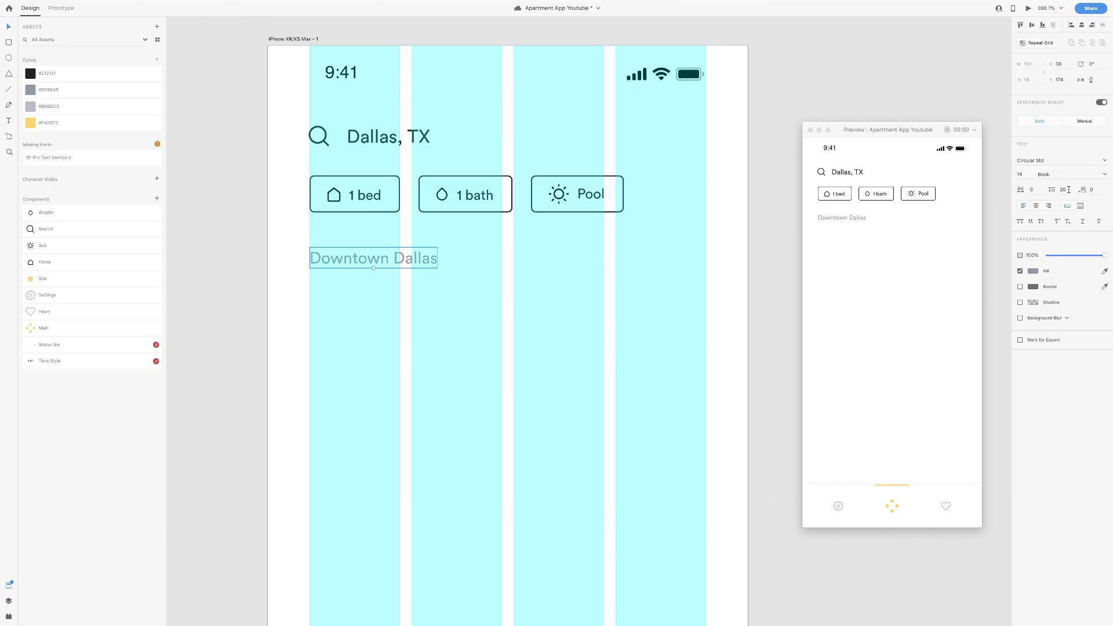
- Duplicate the "Downtown Dallas" text below itself and change the copy's wording to "Camden Victory Park"
left_click_drag(373, 259, 374, 292)
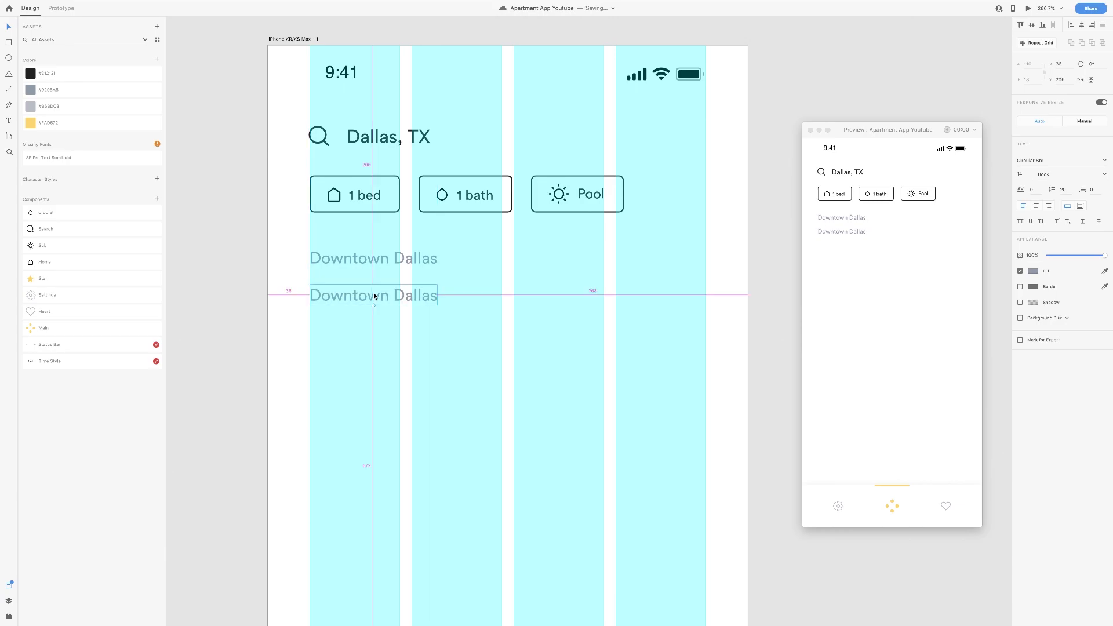
double_click(385, 294)
type("C")
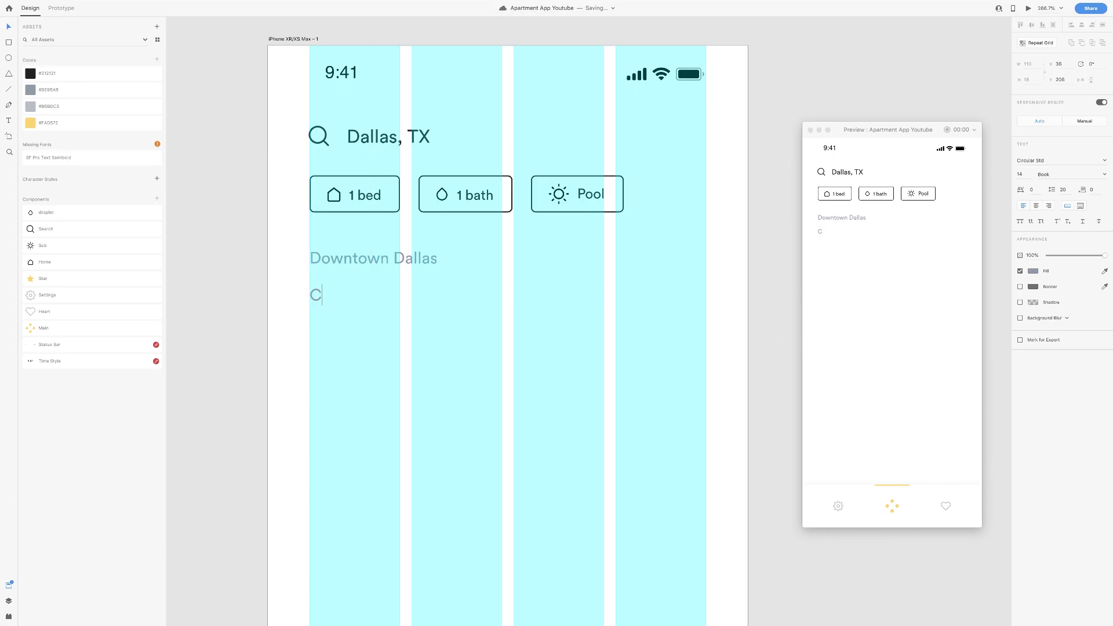
type("amden ")
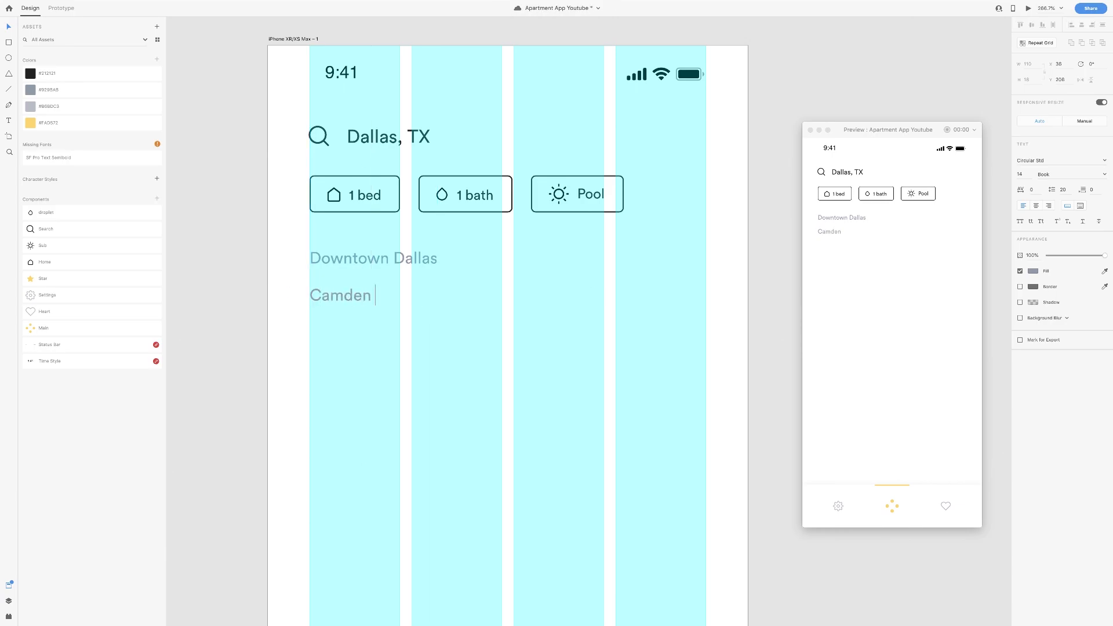
type("Victory Park")
key("Escape")
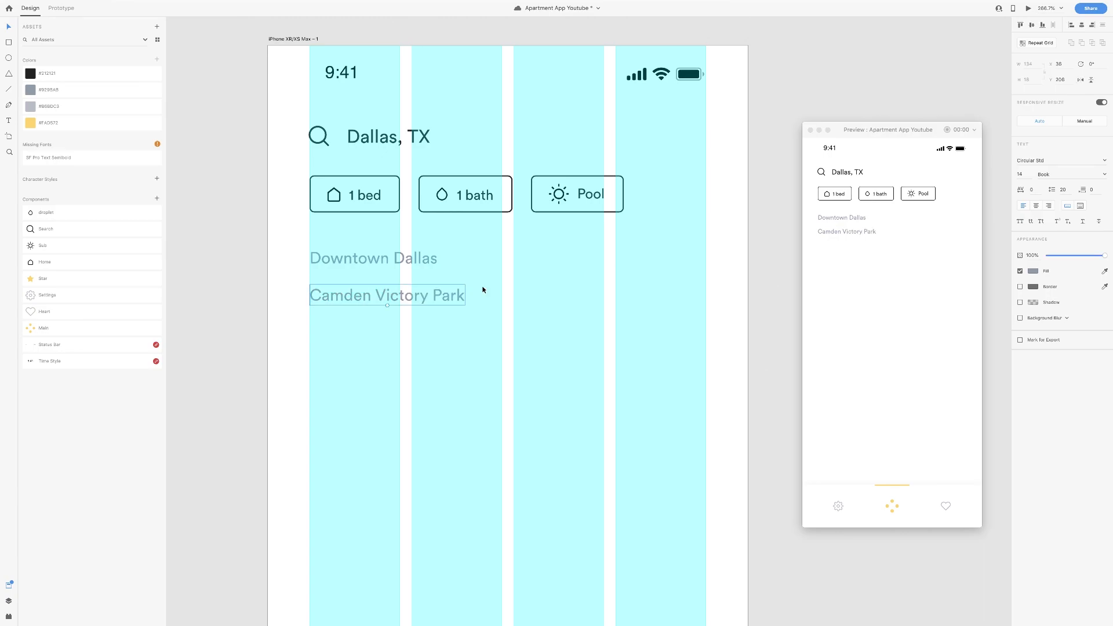
- Style the "Camden Victory Park" text as Bold at size 28 and fill it with the near-black colour asset #212121
left_click(1029, 172)
type("28")
key("Tab")
type("Bold")
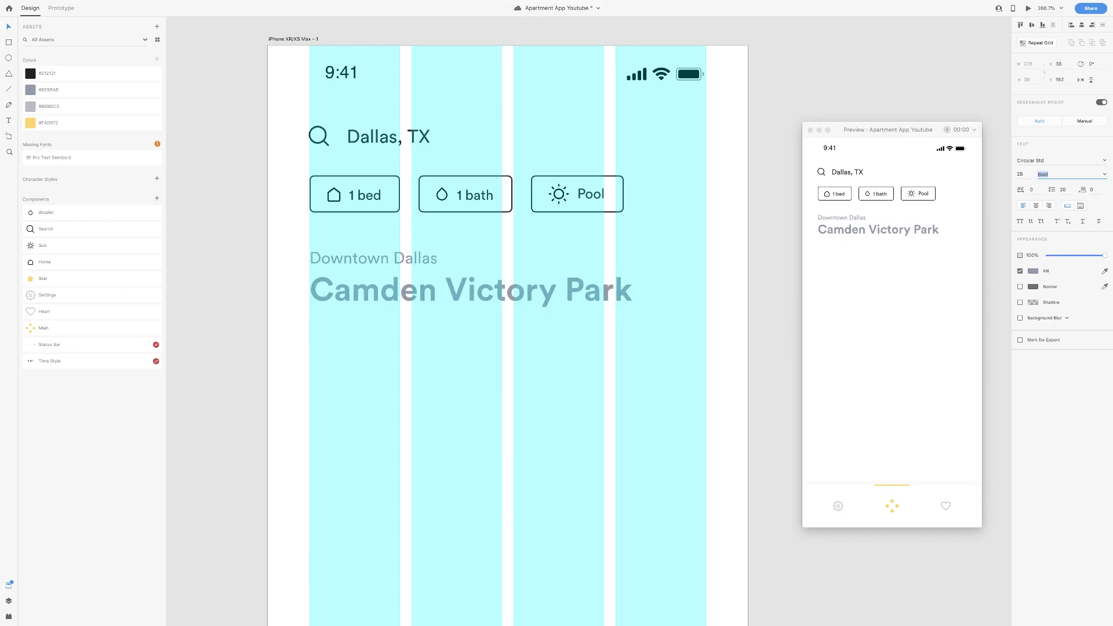
left_click(30, 73)
- Nudge the "Camden Victory Park" heading slightly down to widen its gap from "Downtown Dallas"
left_click(472, 290)
key("Down")
key("Down")
key("Down")
key("Down")
key("Down")
key("Down")
key("Down")
key("Down")
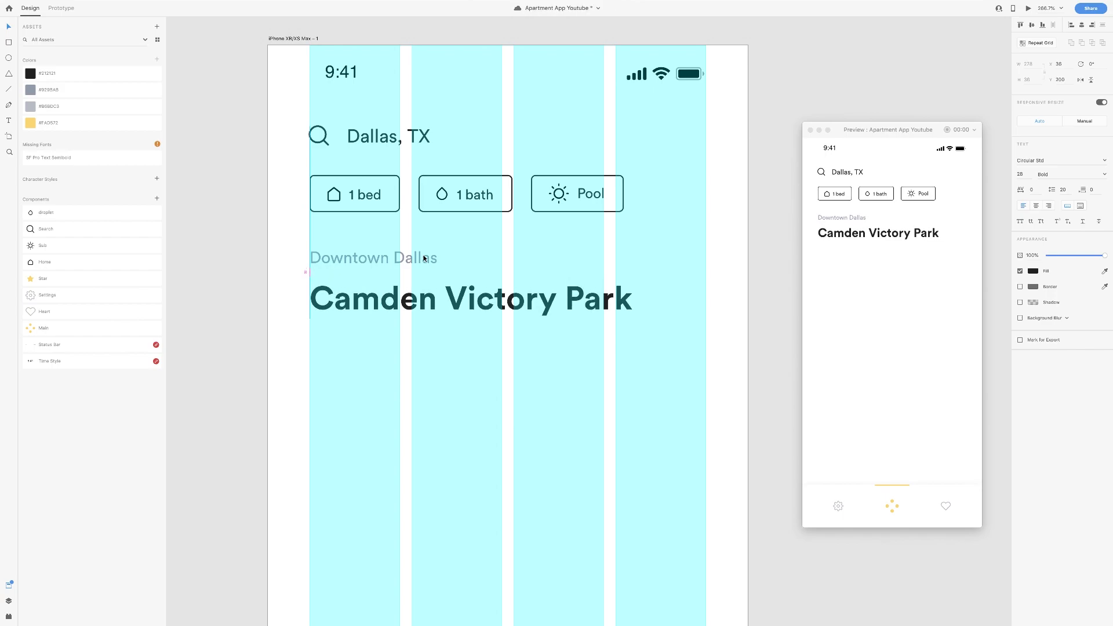
key("Escape")
key("super+minus")
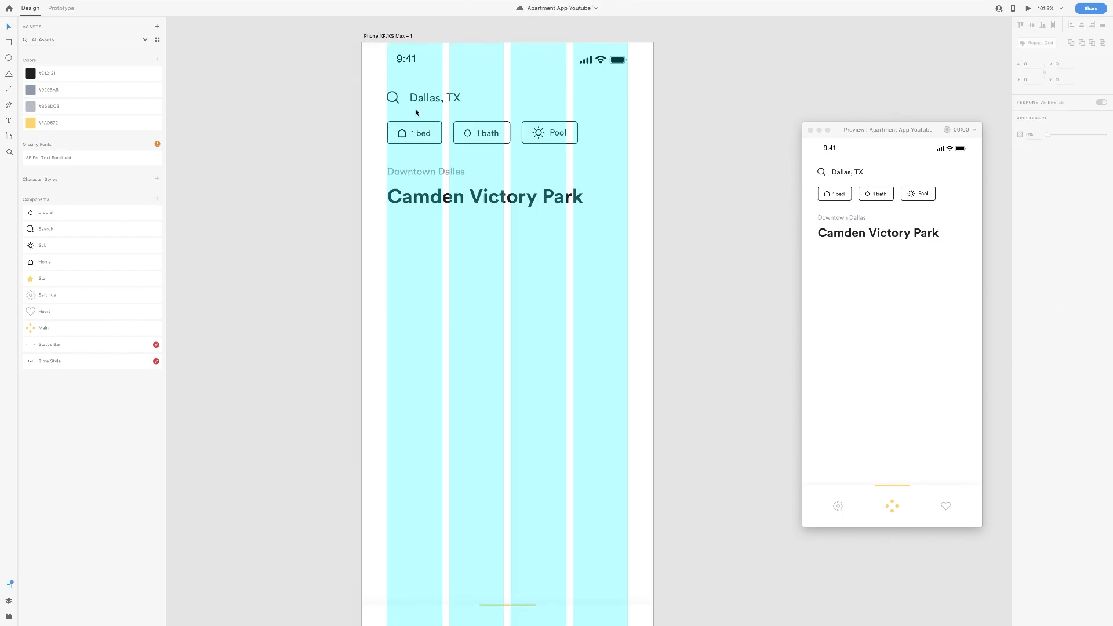
- Draw a rectangle below the heading, spanning all four grid columns at 342 px wide and 440 px high, with corner radius 4
left_click(10, 42)
mouse_move(387, 232)
left_mouse_down()
mouse_move(519, 282)
mouse_move(611, 367)
mouse_move(628, 493)
left_mouse_up()
left_click(1039, 83)
type("440")
key("Tab")
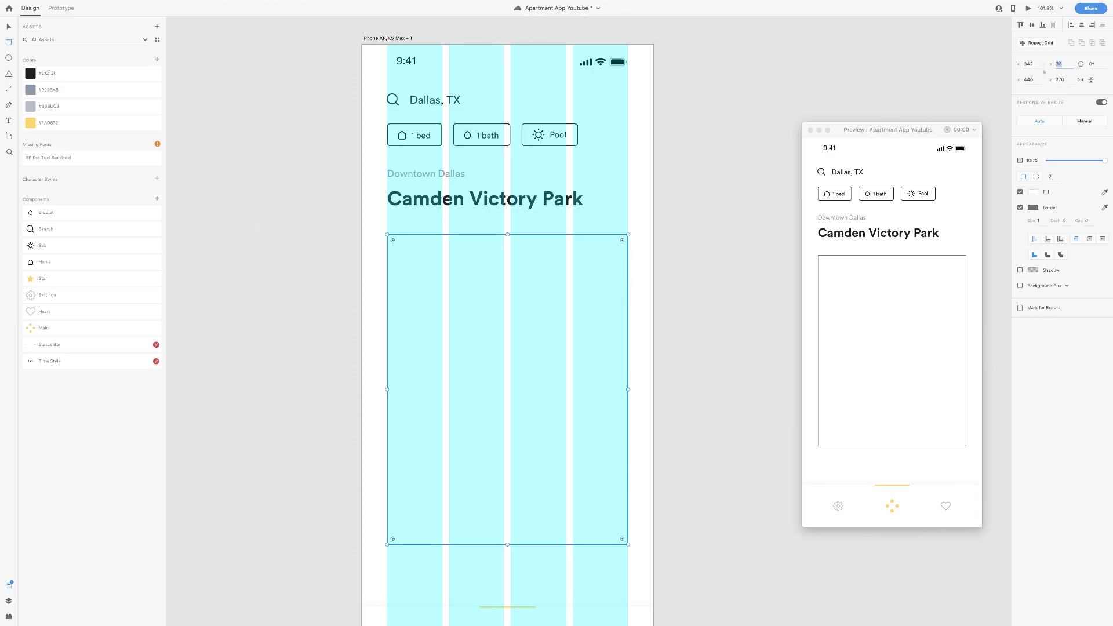
left_click(1051, 176)
type("4")
key("Return")
- Switch to the Unsplash photos in the browser, fill the rectangle with the hotel balcony and palm tree photo, and save the document
key("super+Tab")
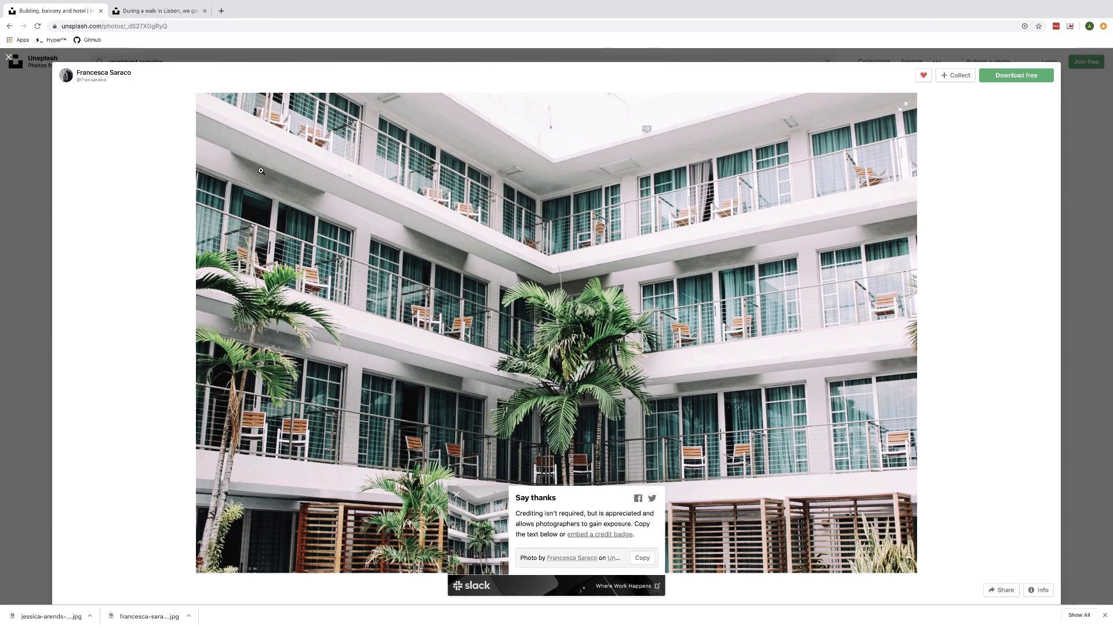
left_click(191, 11)
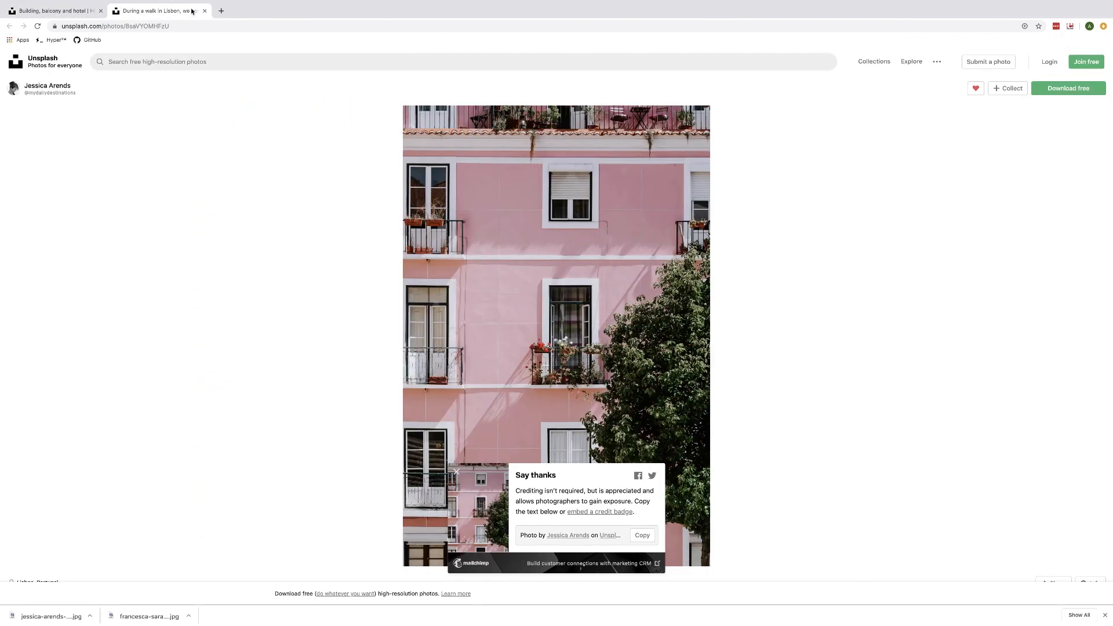
left_click(56, 11)
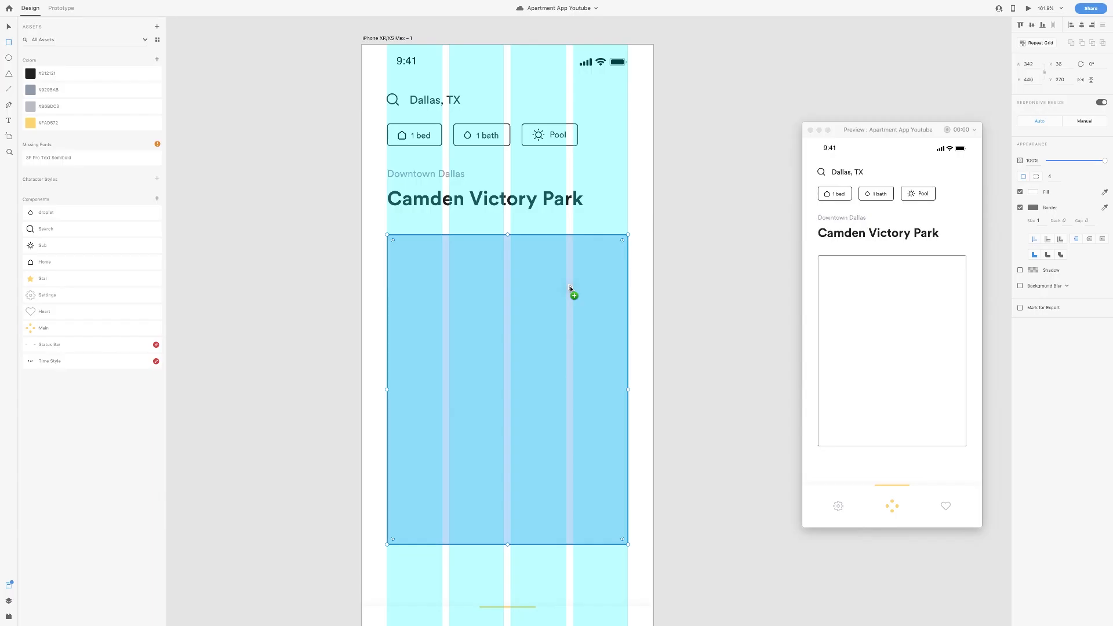
scroll(569, 286, "up", 1)
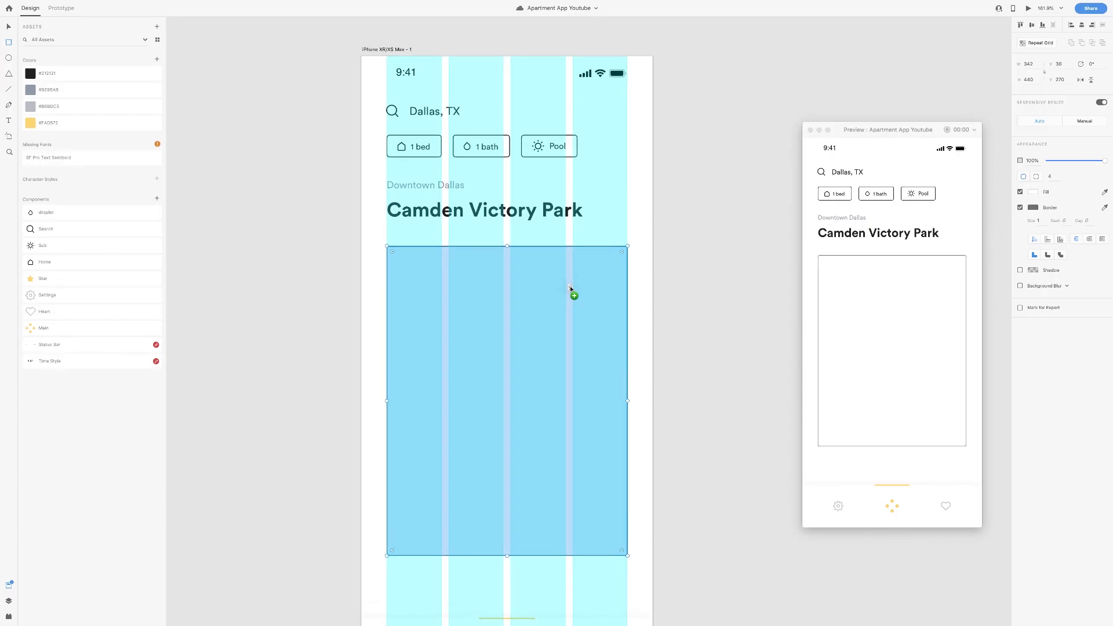
left_click_drag(569, 287, 571, 288)
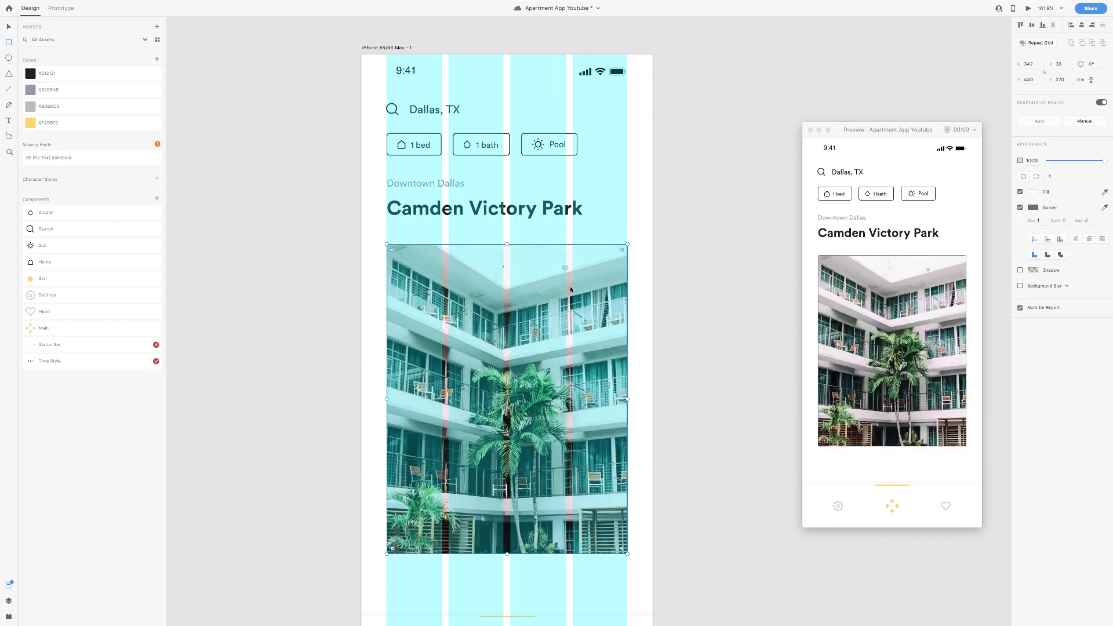
key("super+s")
- Remove the photo's border and give it a shadow with a Y offset of 4 and a blur of 16
left_click(1020, 208)
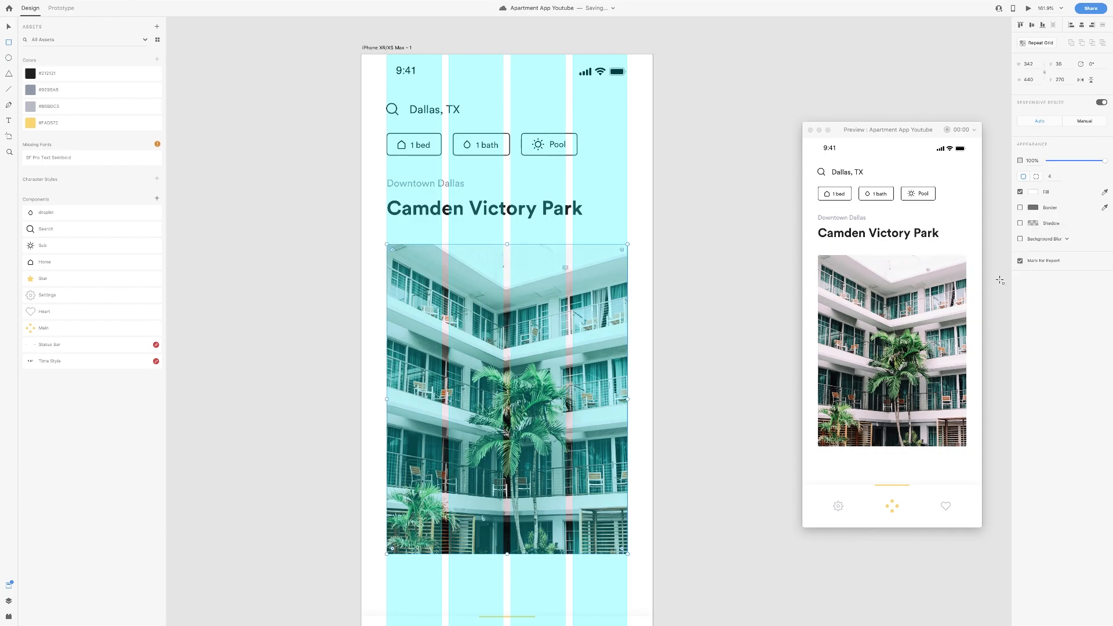
left_click(1021, 223)
left_click(1034, 224)
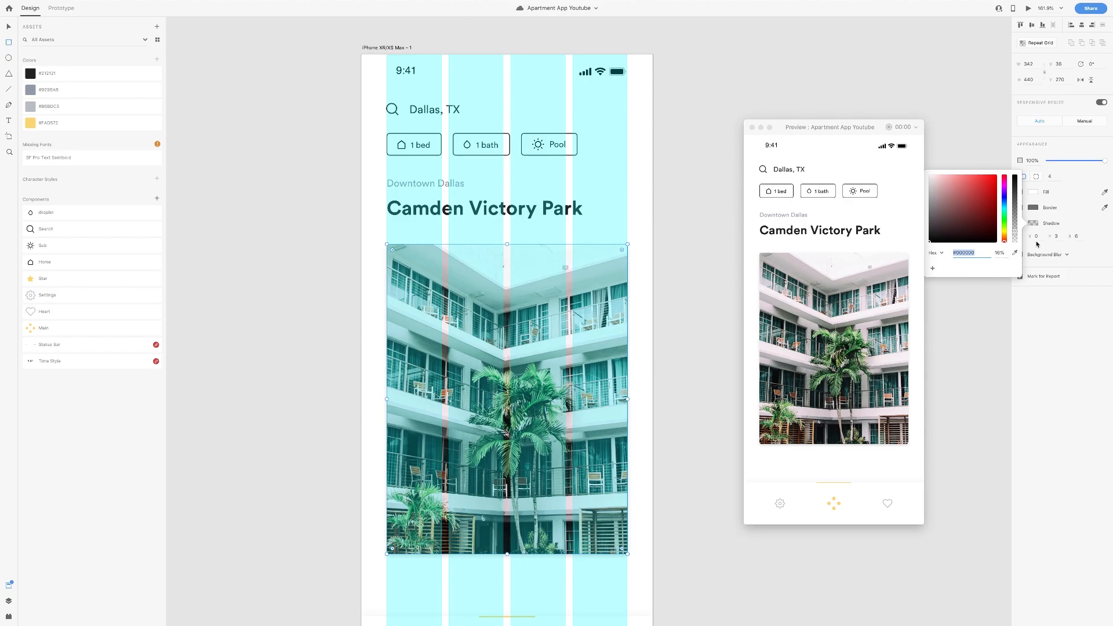
left_click(1058, 237)
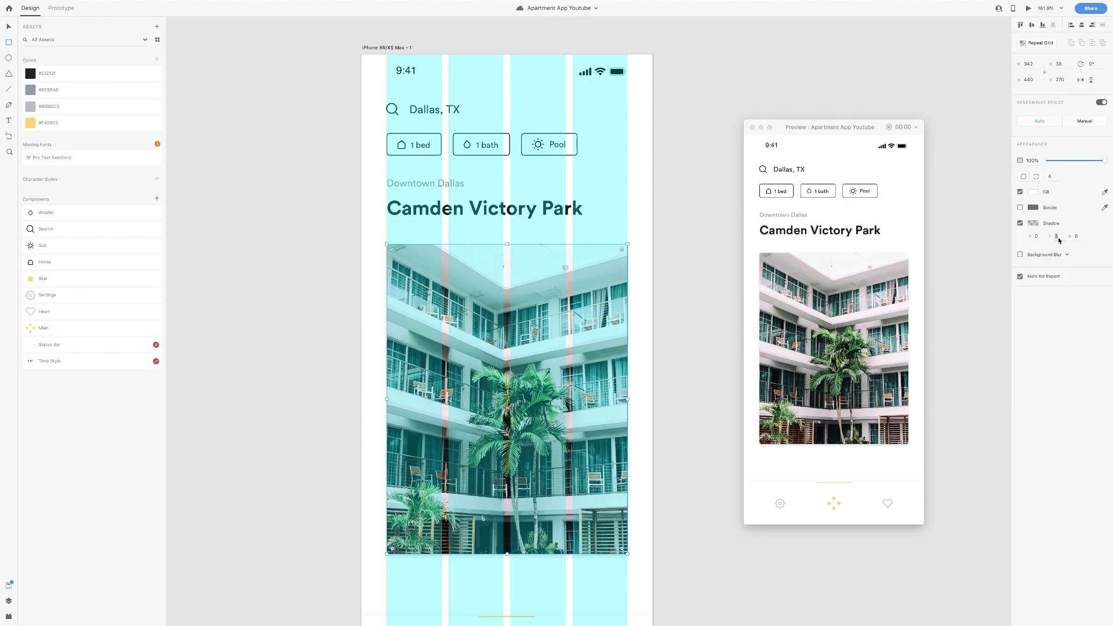
type("4")
key("Tab")
type("16")
key("Return")
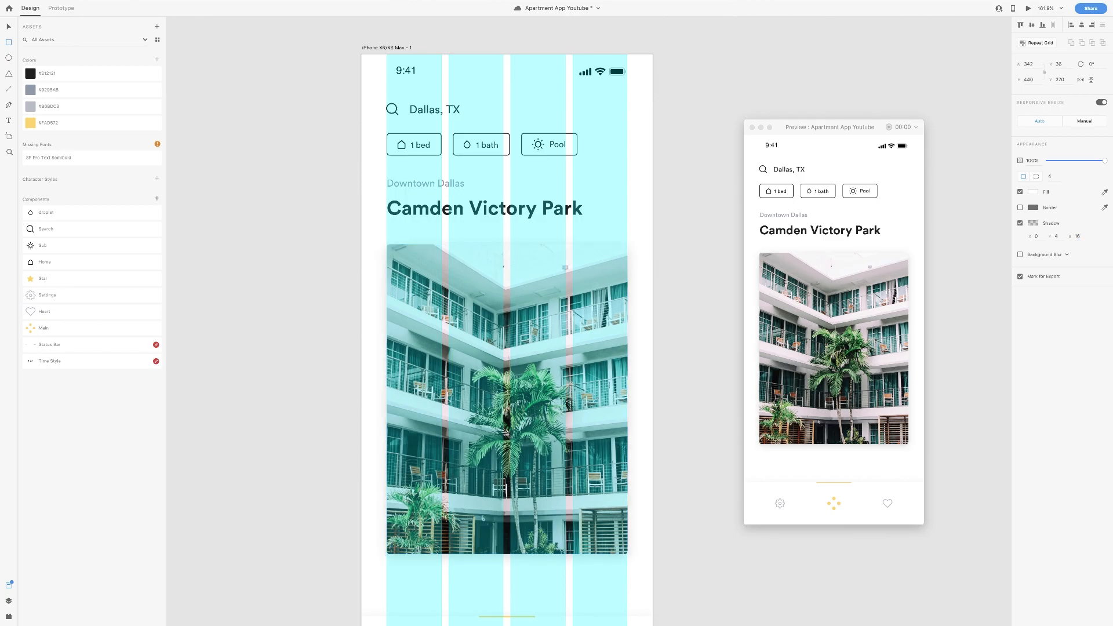
- Overlay the photo with a linear gradient, set its white stop to 0% opacity, and start it around the photo's middle
scroll(549, 267, "down", 1)
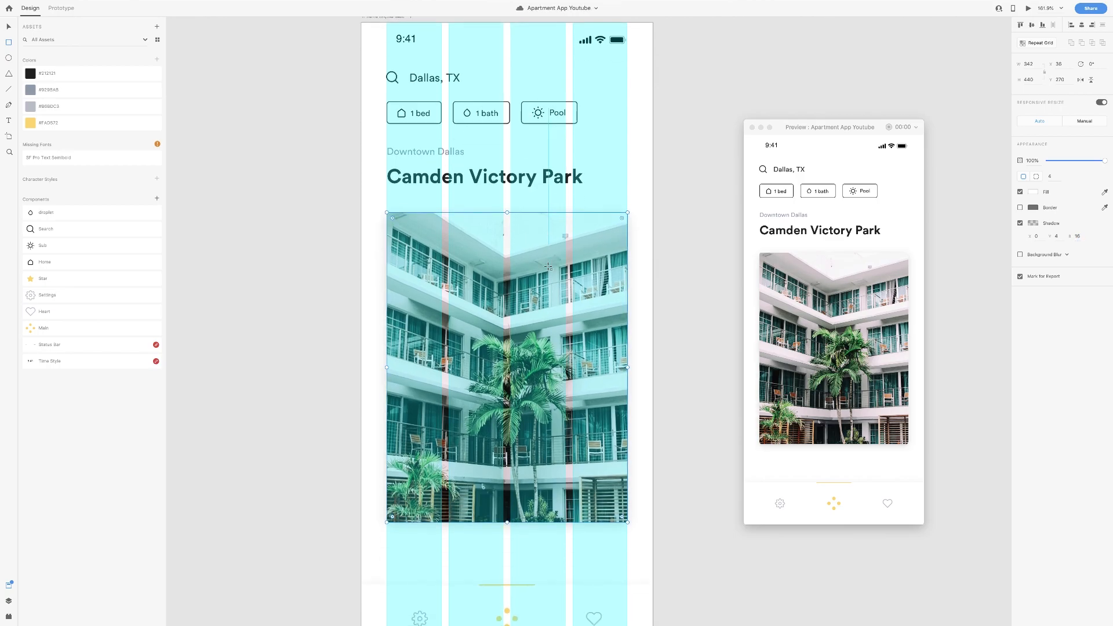
scroll(548, 267, "up", 1)
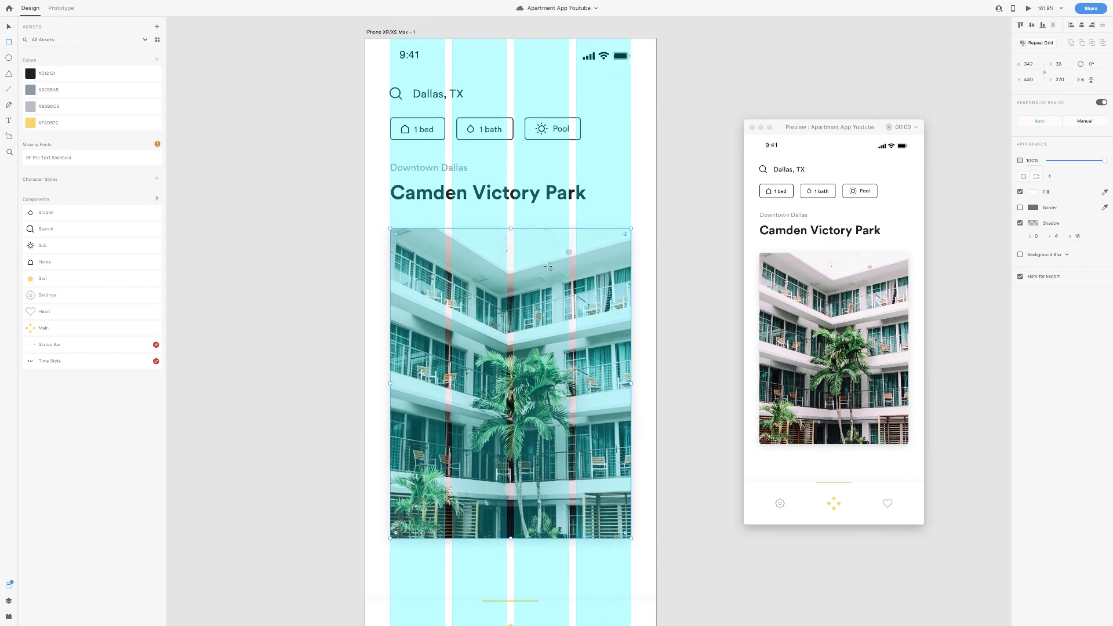
left_click(1033, 192)
left_click(951, 141)
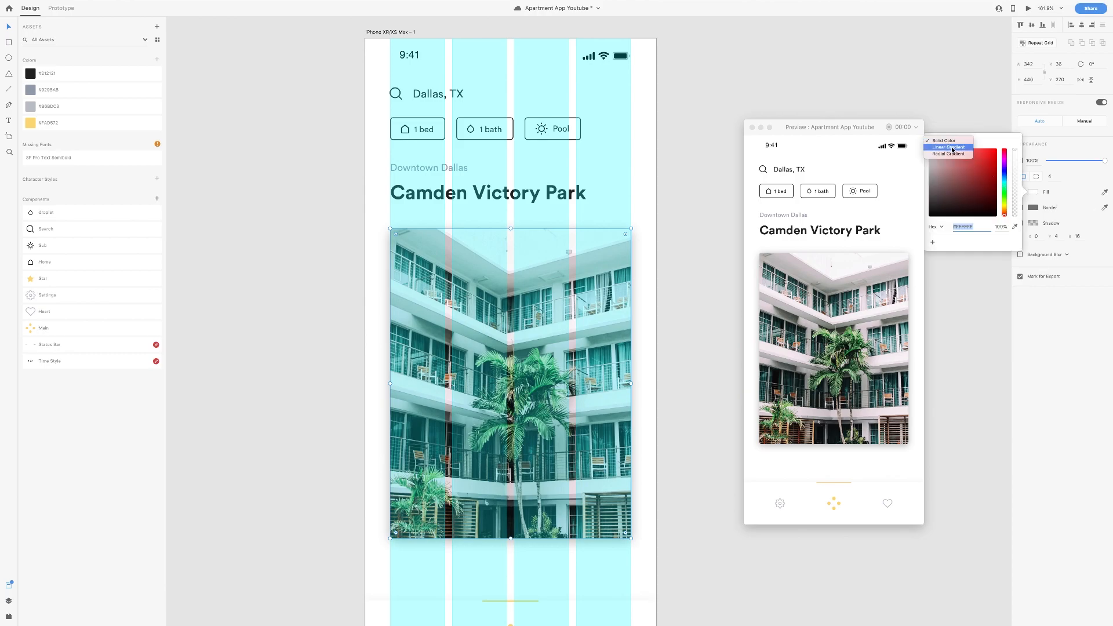
left_click(953, 147)
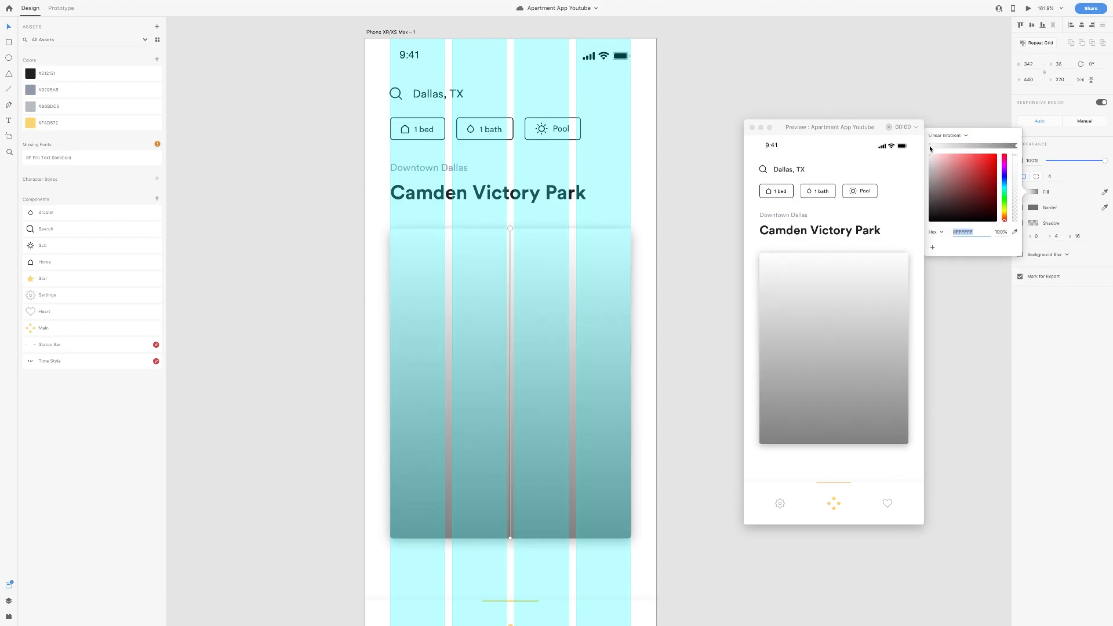
left_click_drag(1015, 155, 1026, 278)
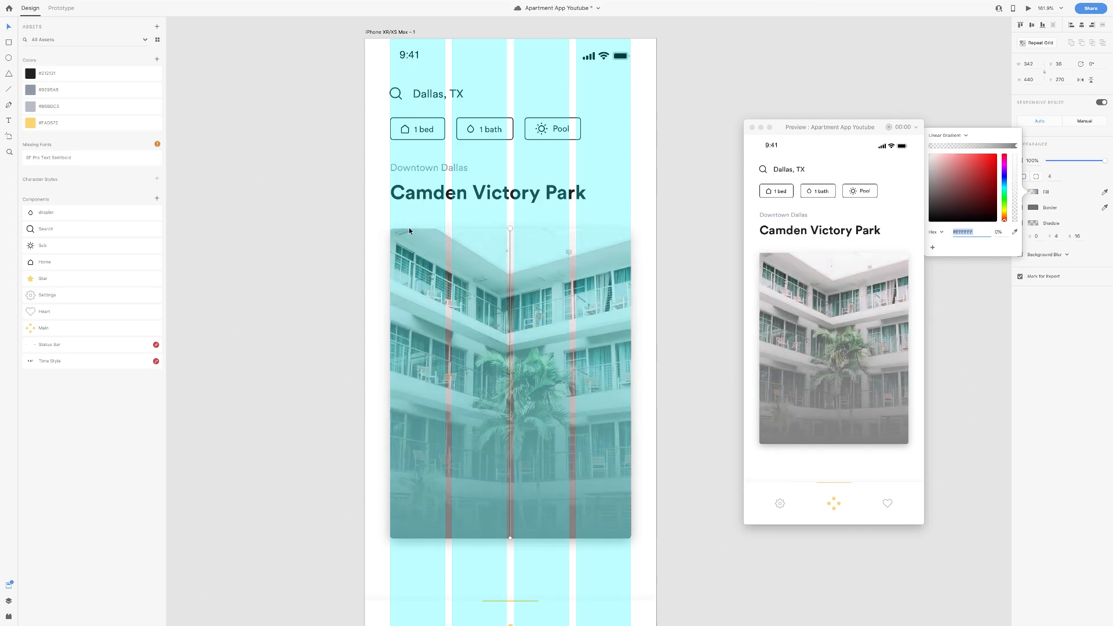
left_click_drag(511, 229, 509, 387)
- Hide the layout grid on the iPhone artboard
left_click(396, 32)
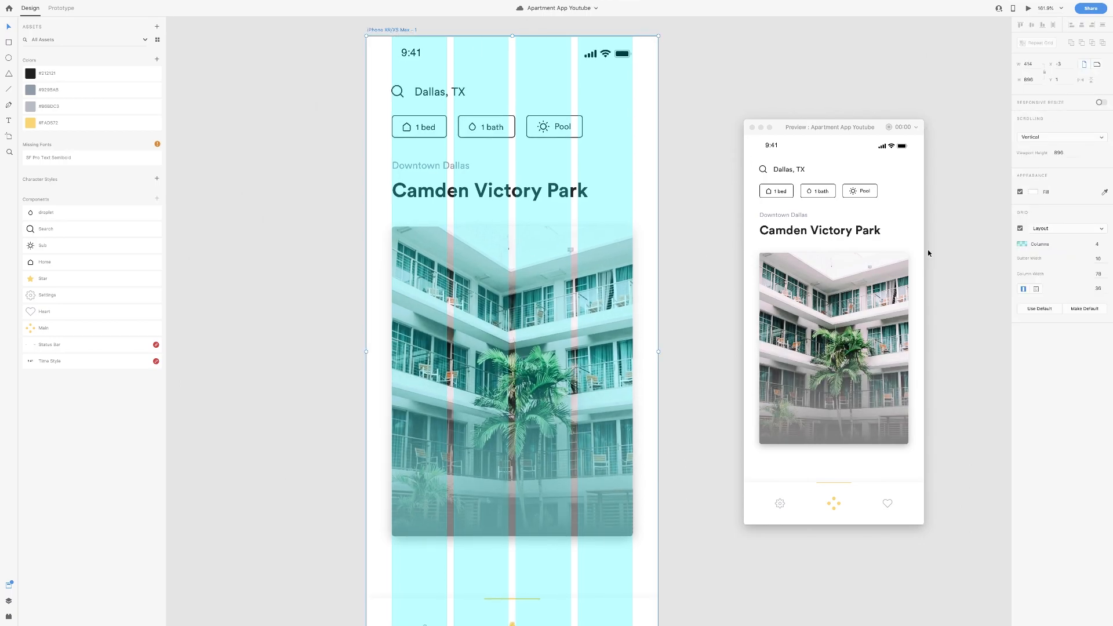
left_click(1020, 228)
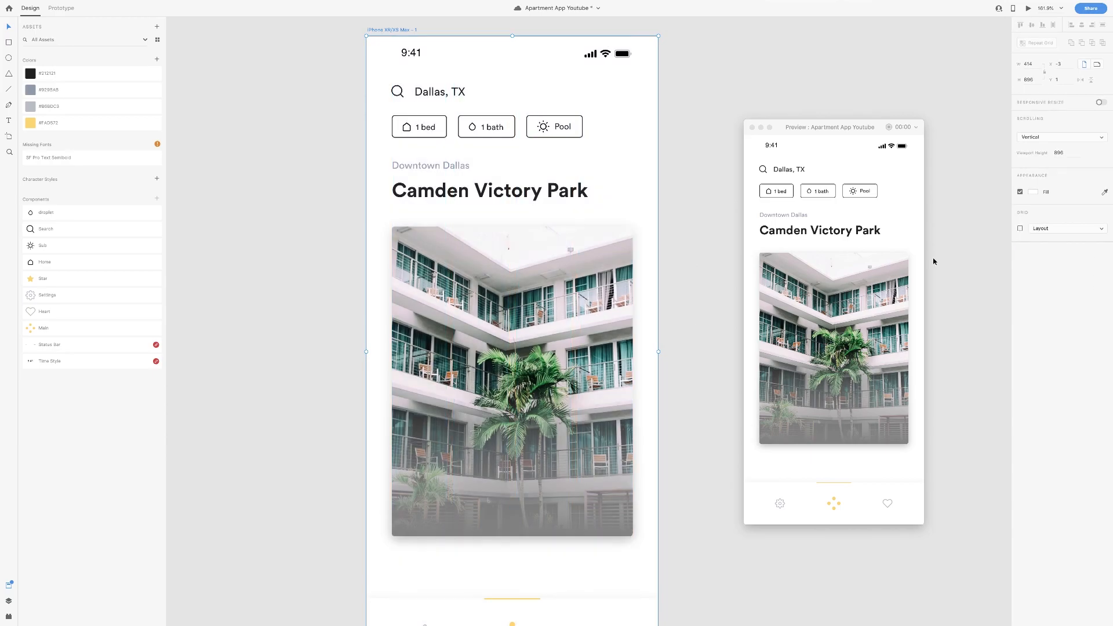
- Set the overlay gradient's lower stop to black (#000000) at 50% opacity
left_click(551, 350)
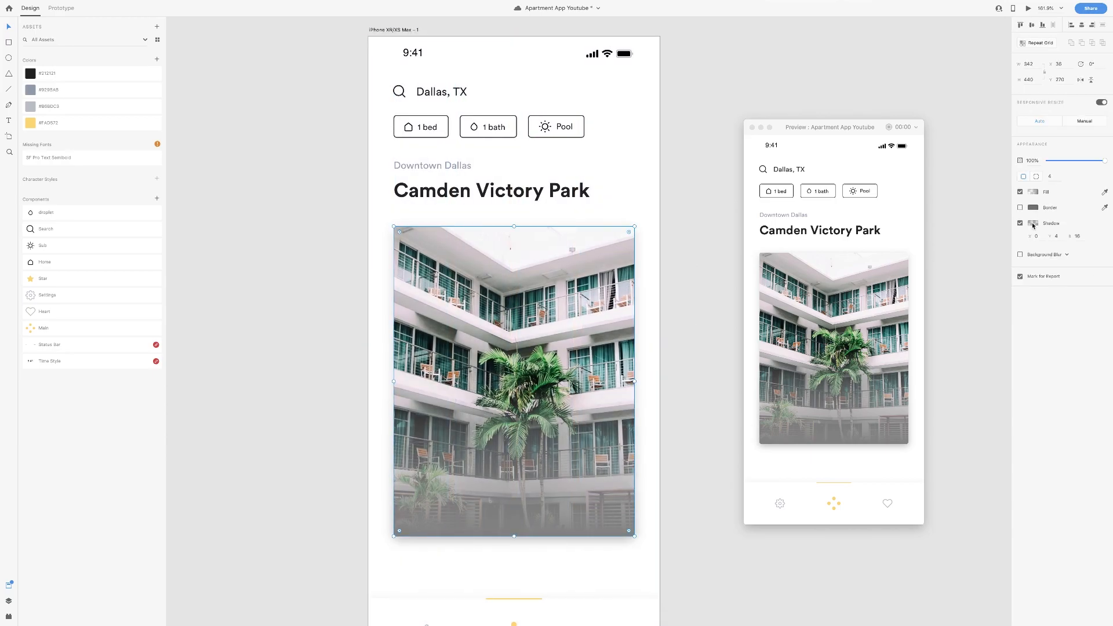
left_click(1033, 225)
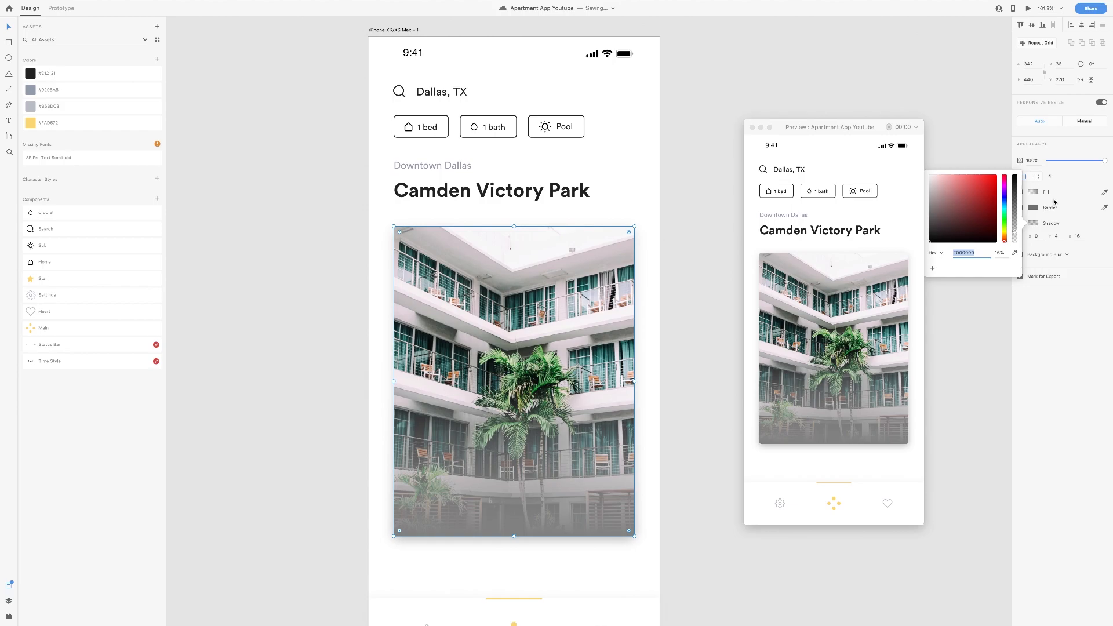
left_click(1038, 195)
left_click_drag(858, 131, 826, 131)
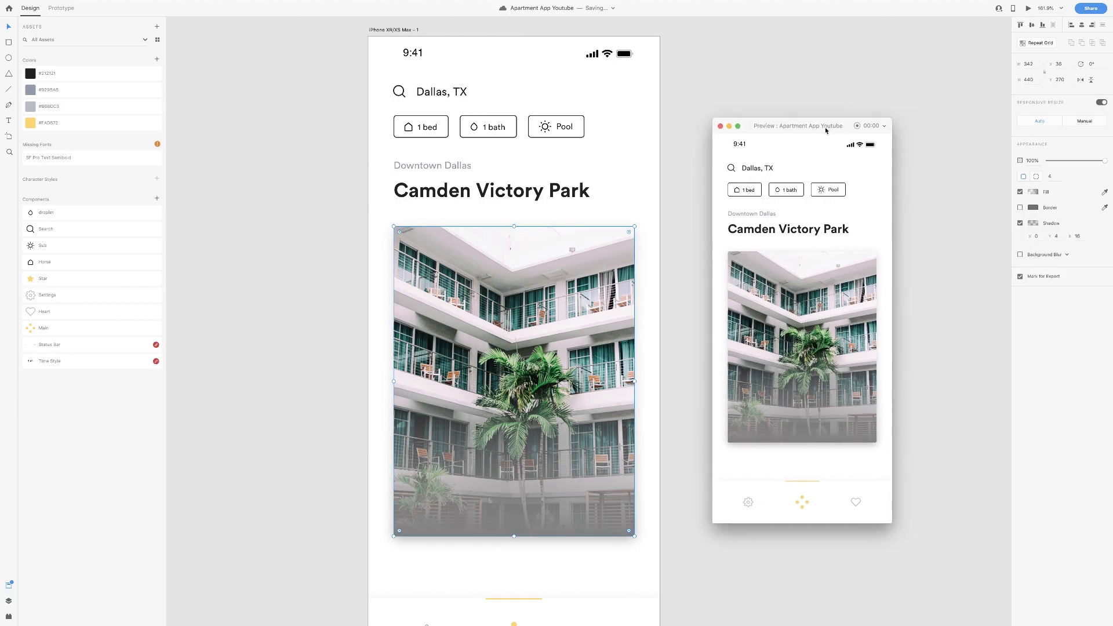
left_click(1034, 193)
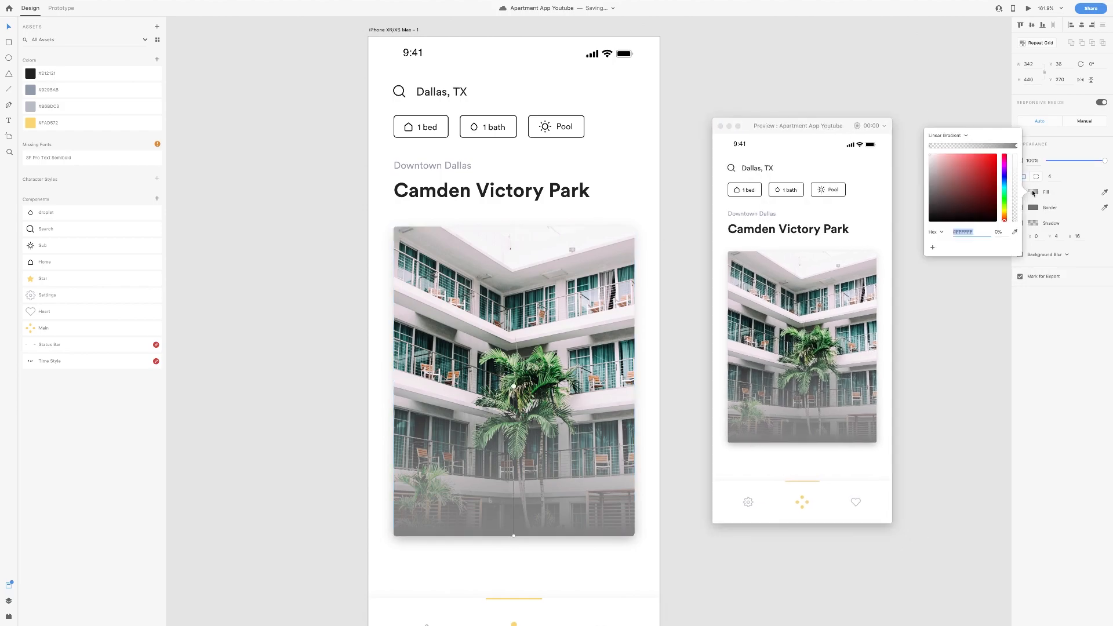
left_click(1017, 147)
scroll(554, 229, "down", 5)
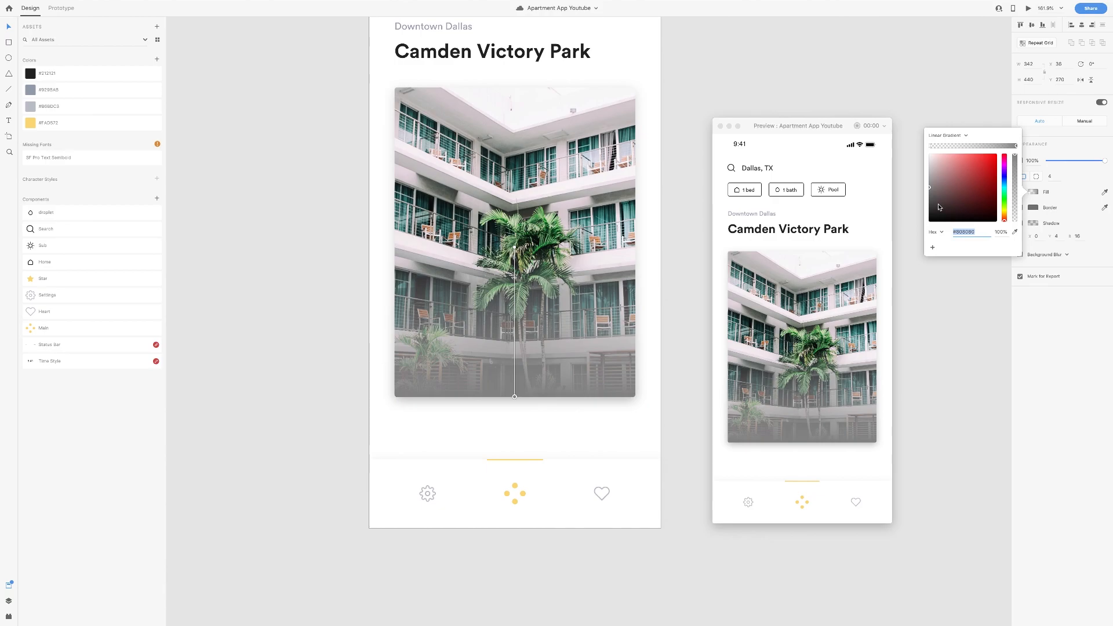
type("000")
key("Return")
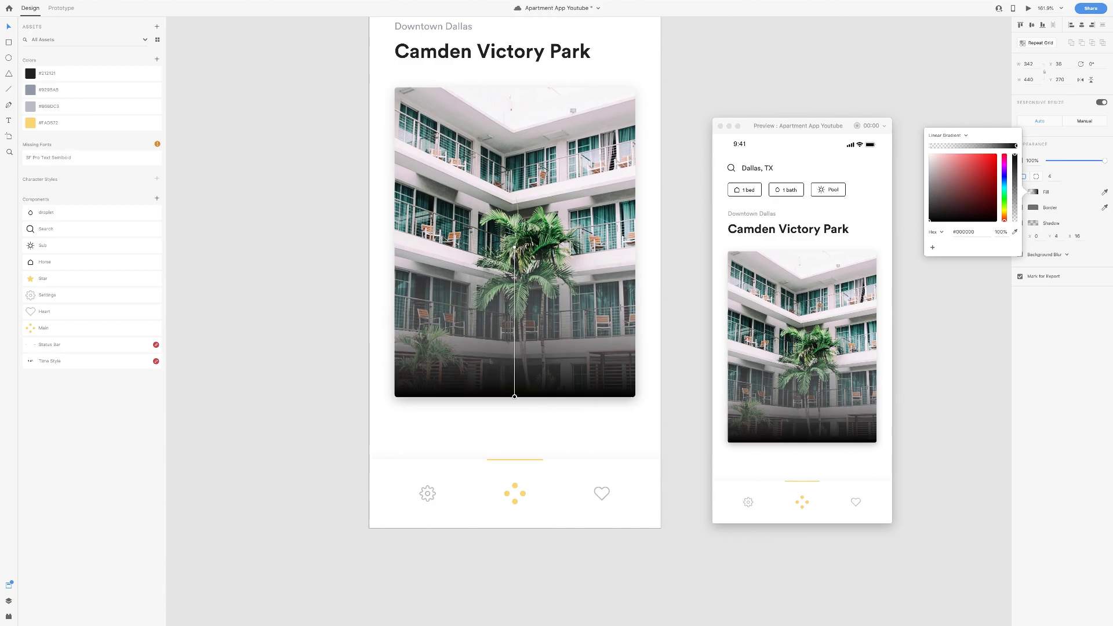
left_click(1000, 232)
type("50")
key("Return")
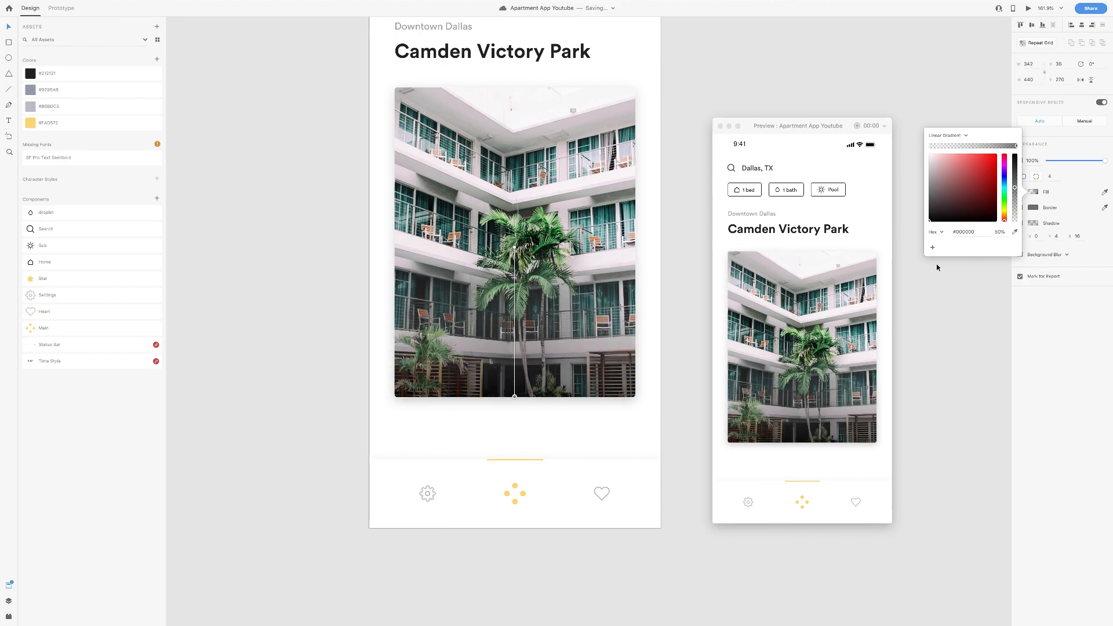
- Add a middle stop to the overlay gradient, about halfway along its line, and set the stop's opacity to 40%
left_click(516, 347)
left_click_drag(516, 347, 516, 318)
left_click(997, 235)
type("40")
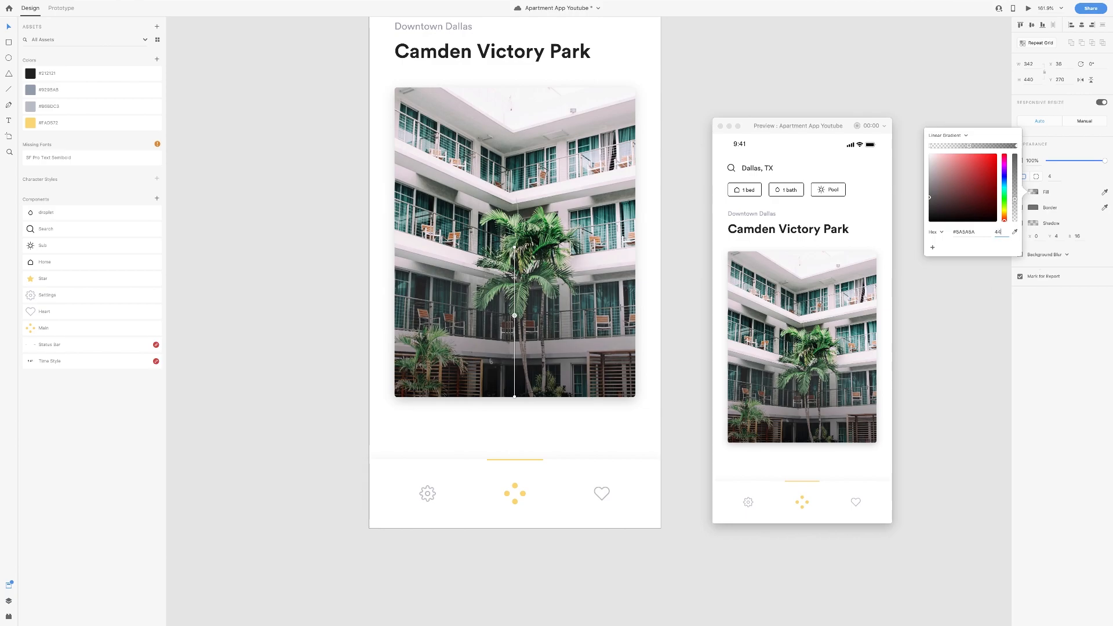
key("Return")
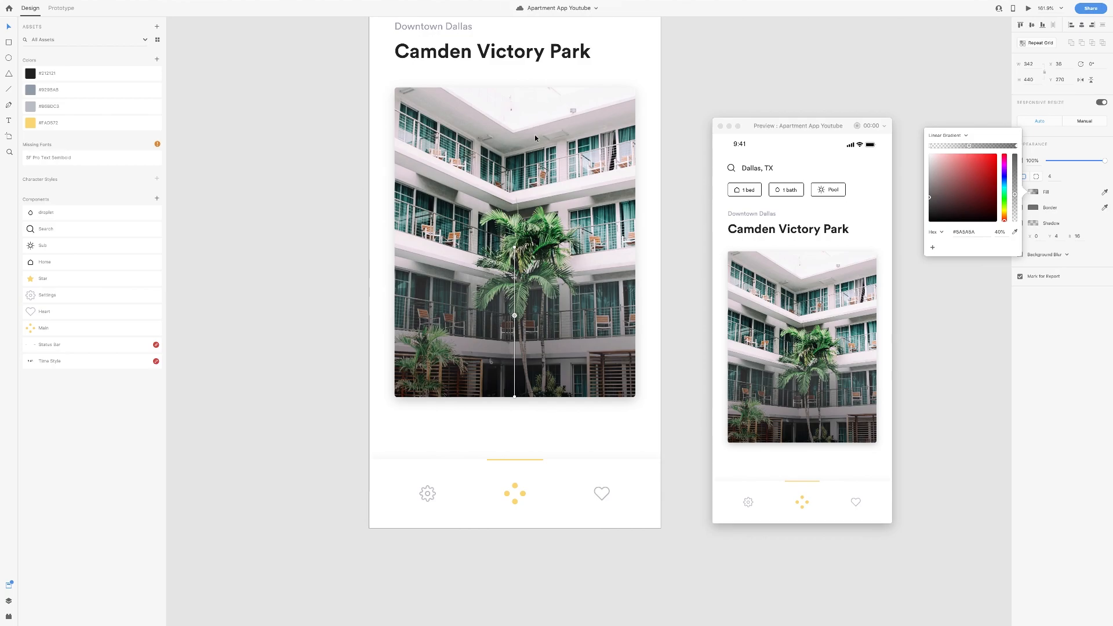
left_click(506, 204)
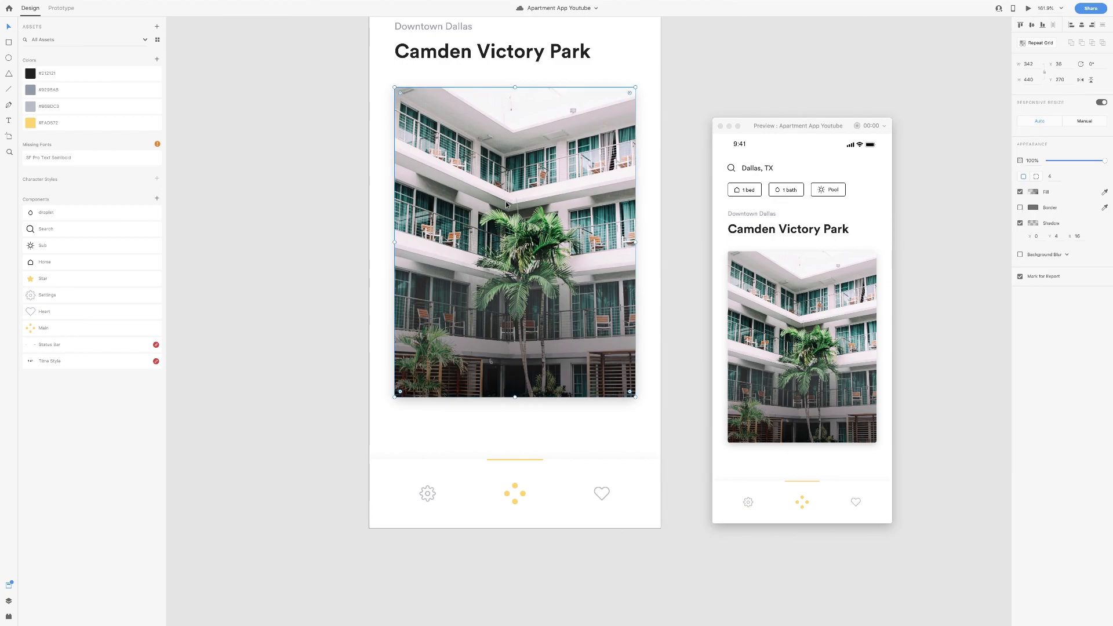
left_click(445, 331)
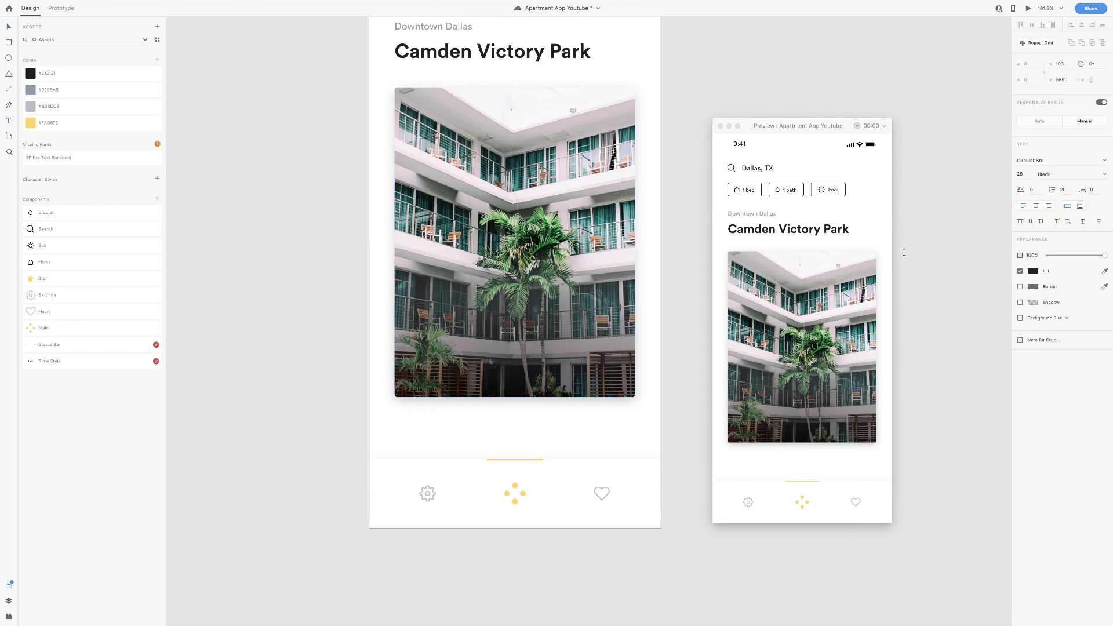
left_click(1032, 271)
left_click(935, 221)
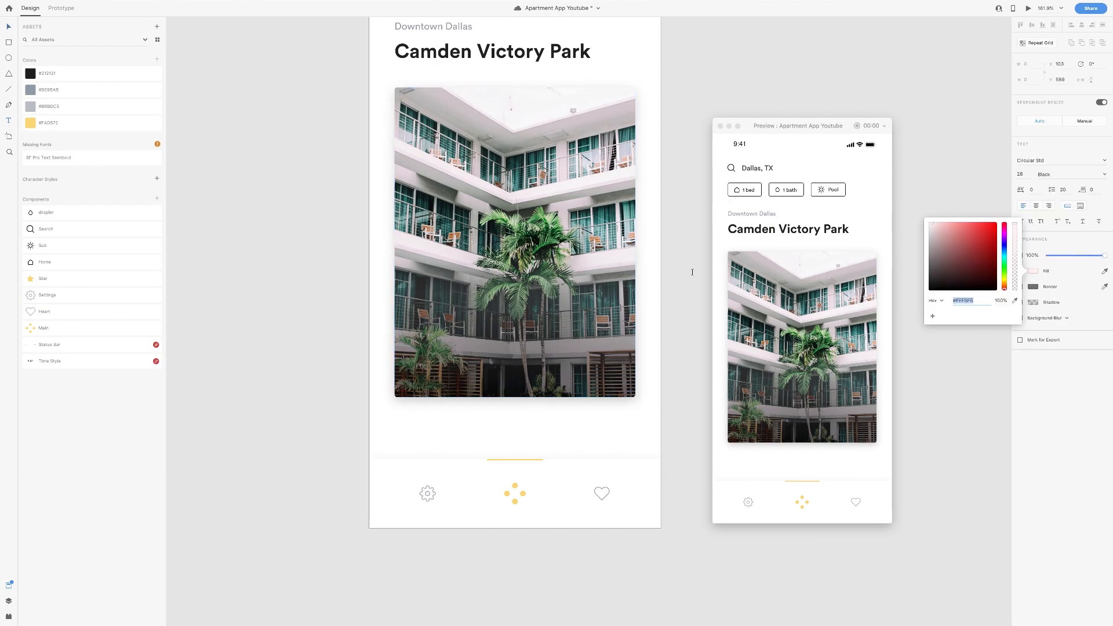
left_click(532, 287)
- Add the price text "$1,439 - $1,479" over the lower part of the photo and fill it with white
left_click(497, 309)
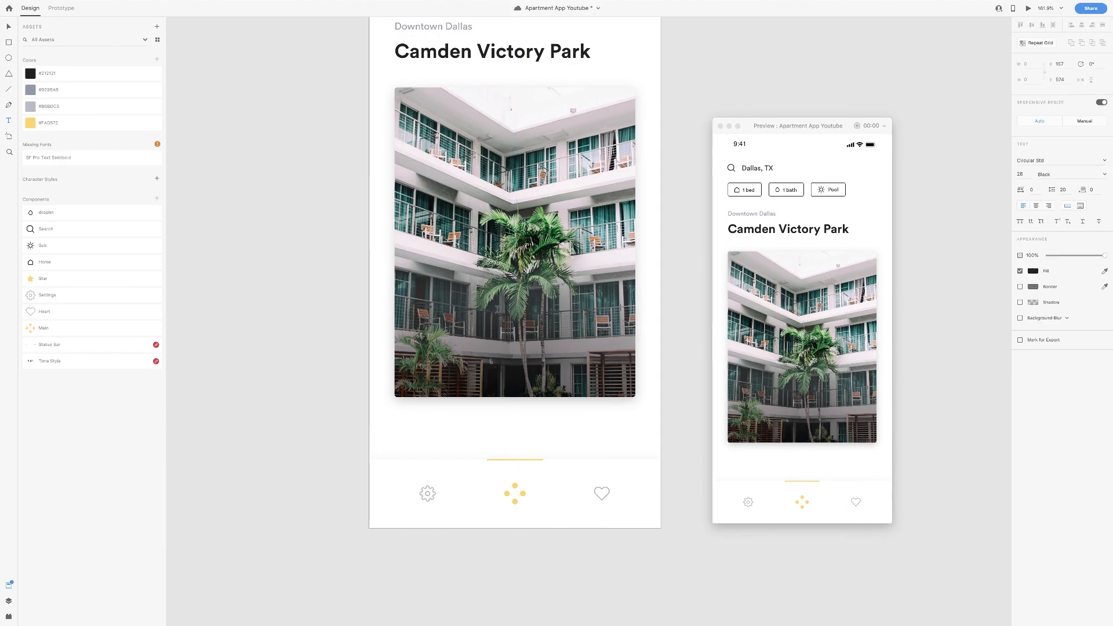
type("$1,439")
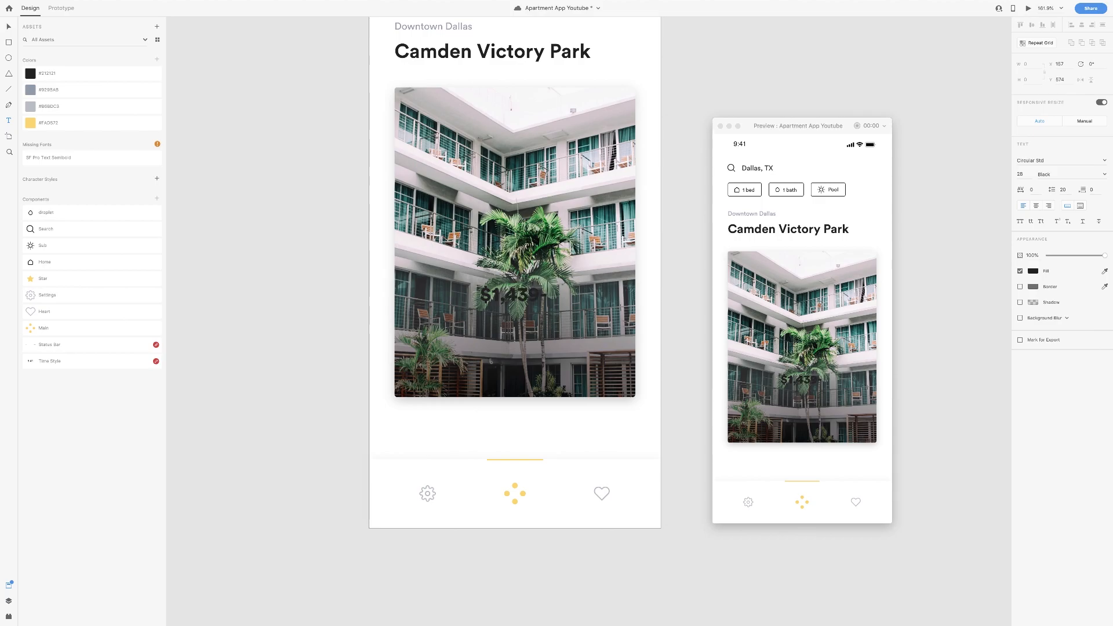
type(" - $1,479")
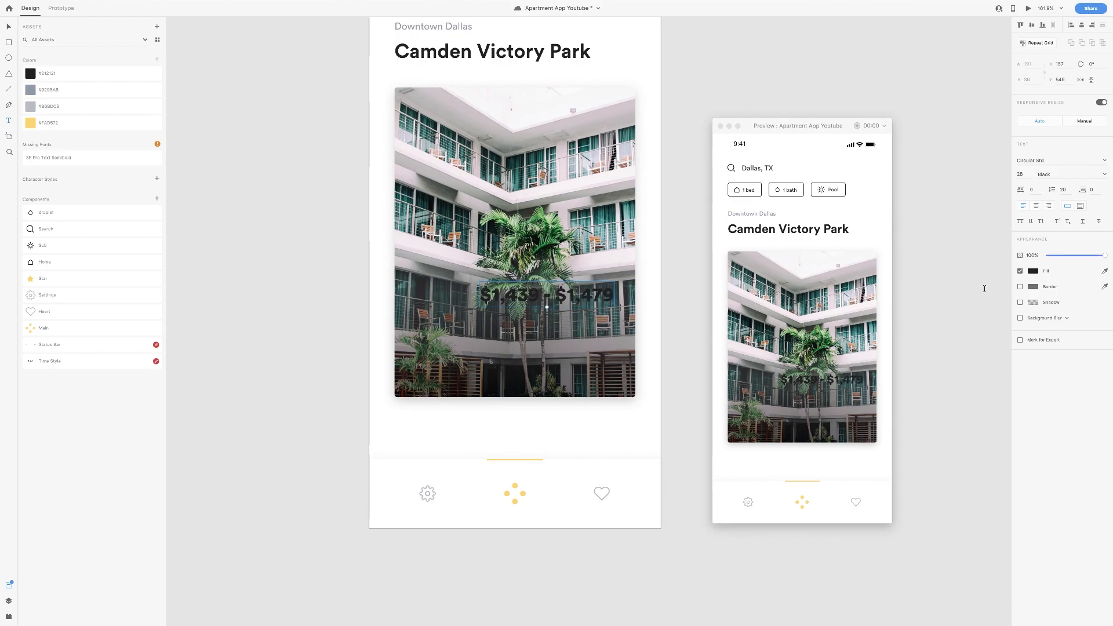
left_click(1040, 273)
left_click_drag(956, 249, 907, 210)
key("super+s")
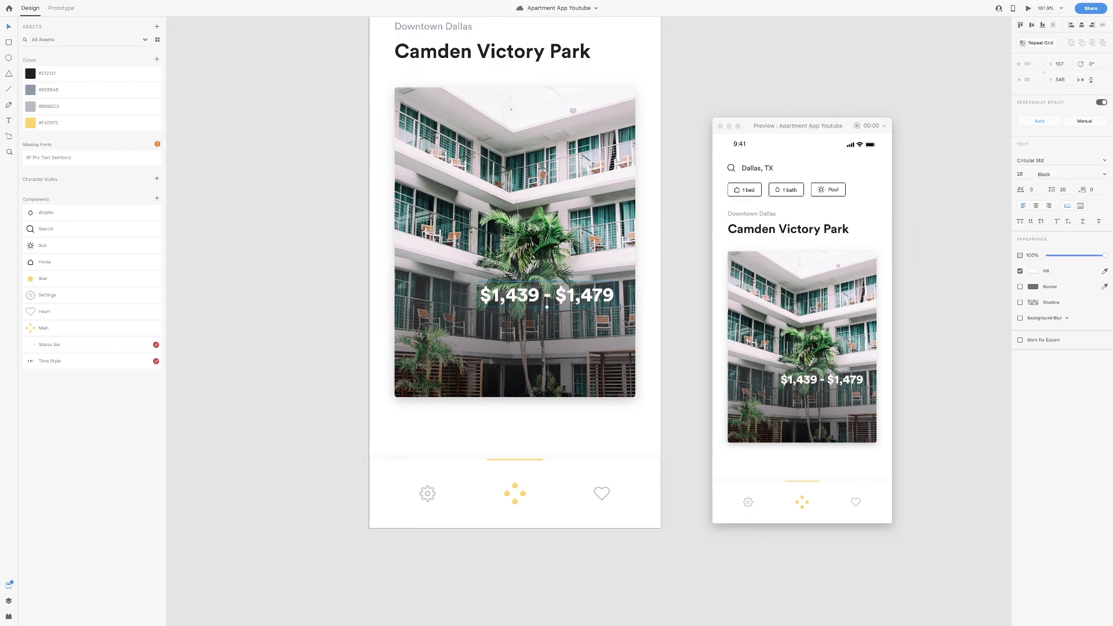
- Set the price text's font size to 24 and its weight to Bold
left_click(1021, 174)
type("24")
key("Return")
left_click(1052, 175)
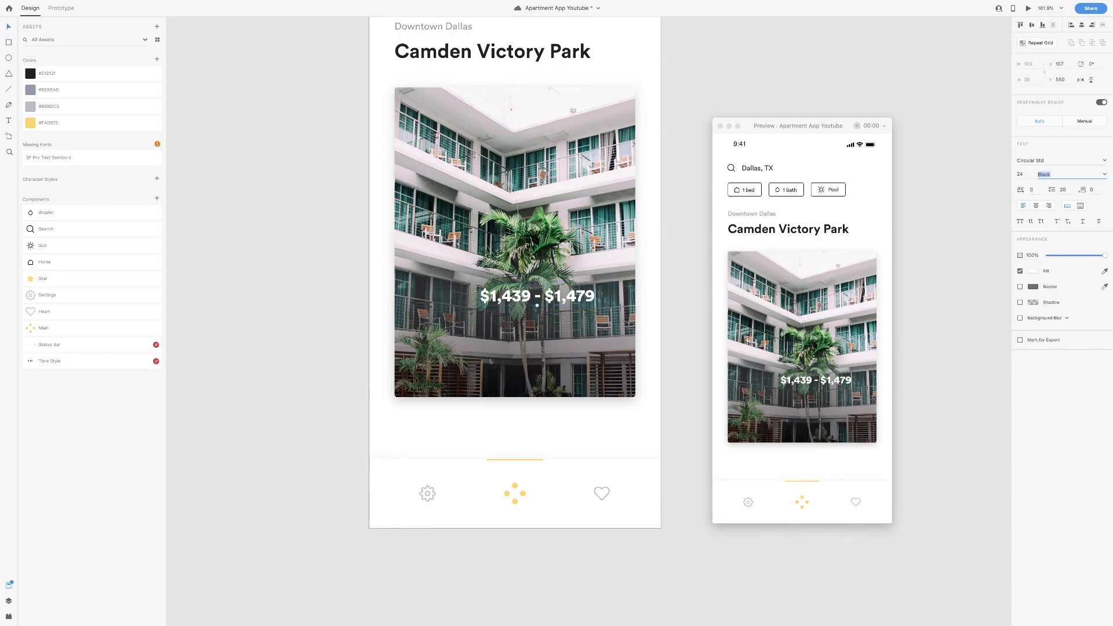
type("Bold")
key("Return")
- Move the price text to the photo's lower-left area, slightly inset from the edge, at Y 610
left_click_drag(485, 305, 397, 341)
key("Left")
key("Left")
key("Left")
key("Left")
key("Up")
key("Up")
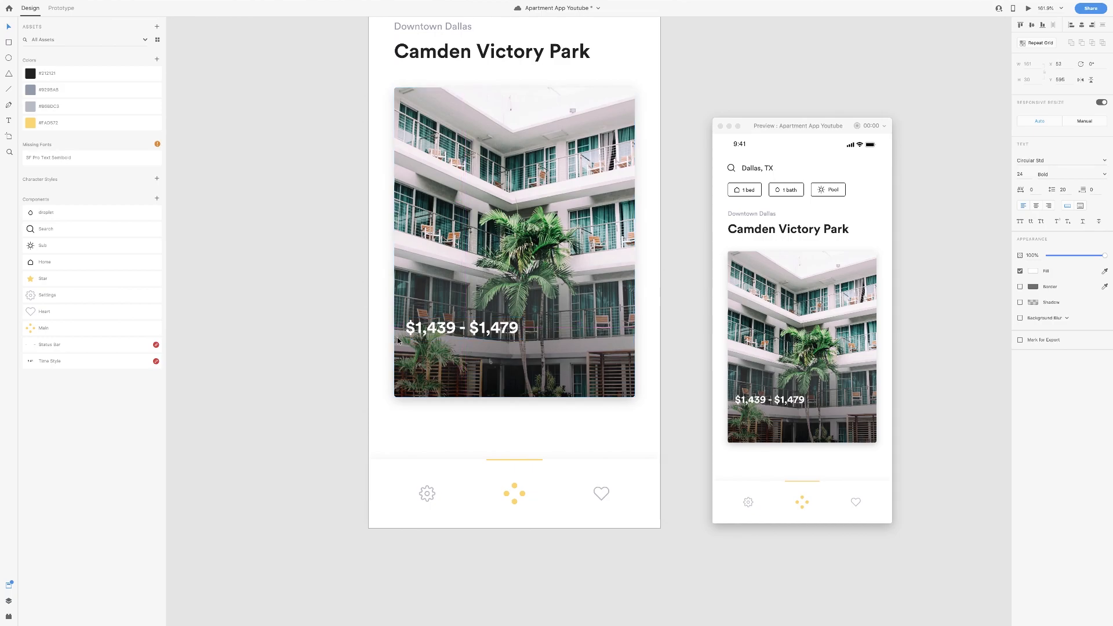
key("alt")
key("Down")
key("Down")
key("Down")
key("Down")
key("Down")
key("Down")
key("Down")
key("Down")
key("Down")
key("Down")
key("Down")
key("Down")
key("Down")
key("Down")
key("Down")
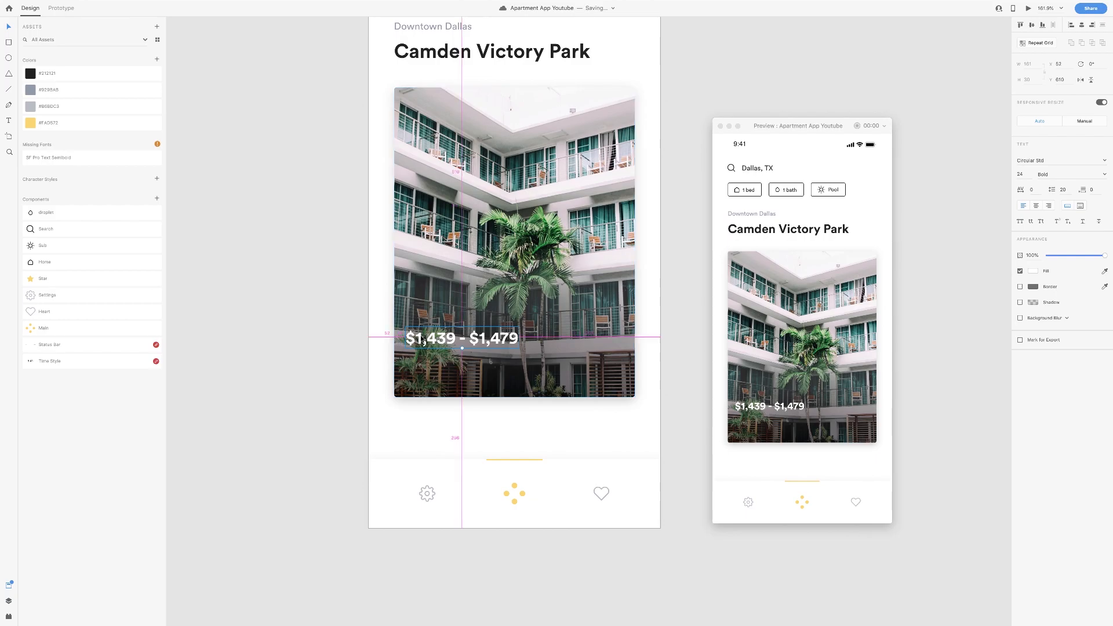
- Duplicate the price text directly below the original, with the copy at font size 16 and Book weight
left_click_drag(440, 346, 442, 360)
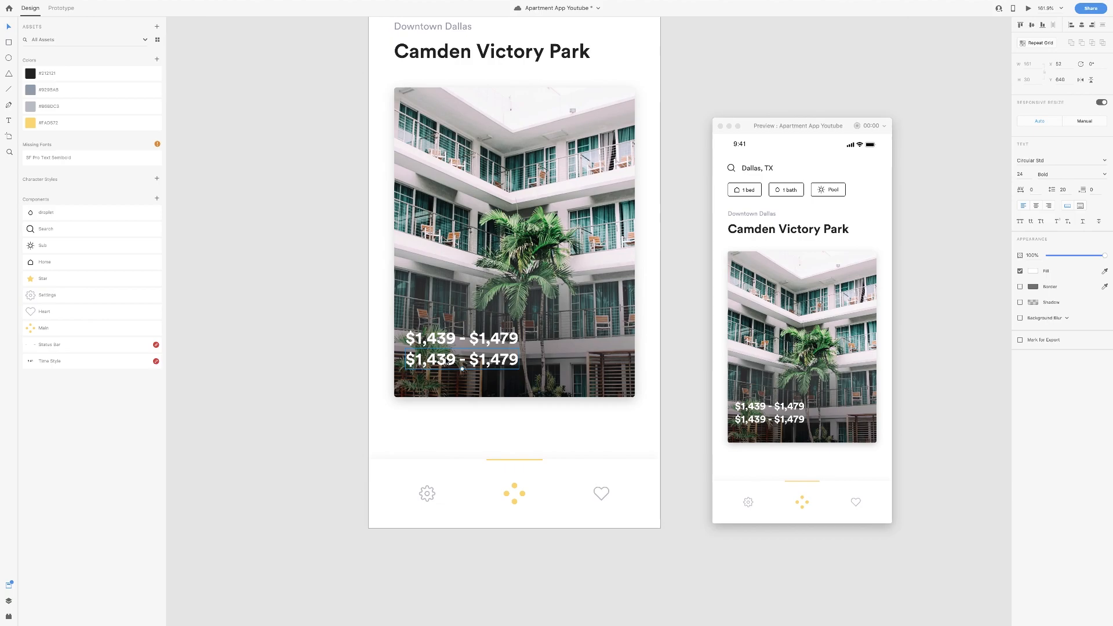
left_click(1031, 175)
type("16")
key("Return")
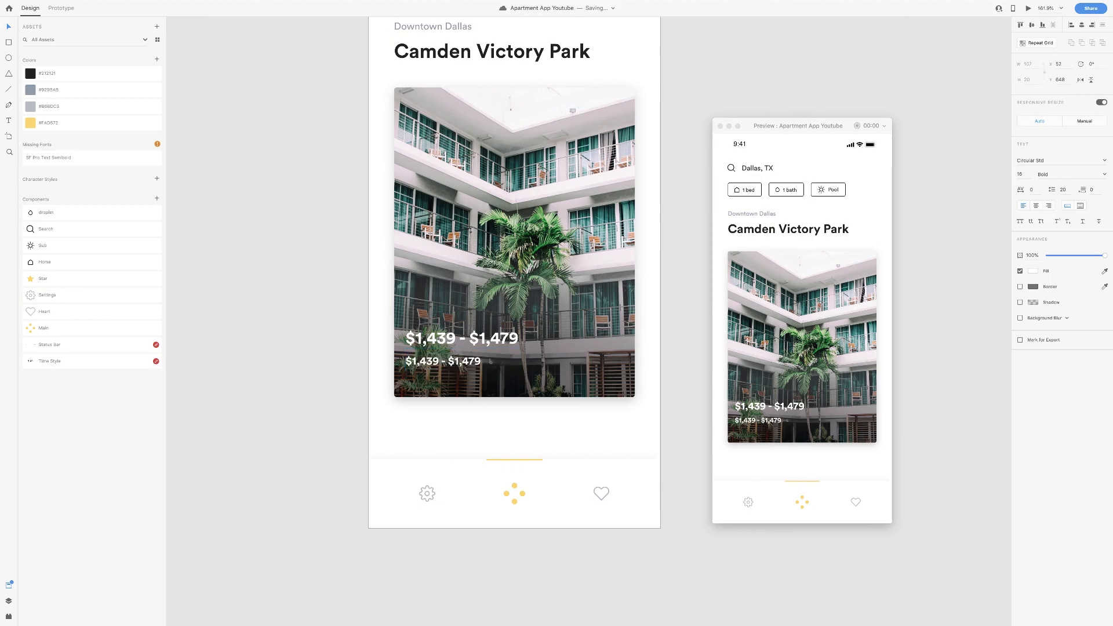
left_click(1104, 174)
left_click(1043, 184)
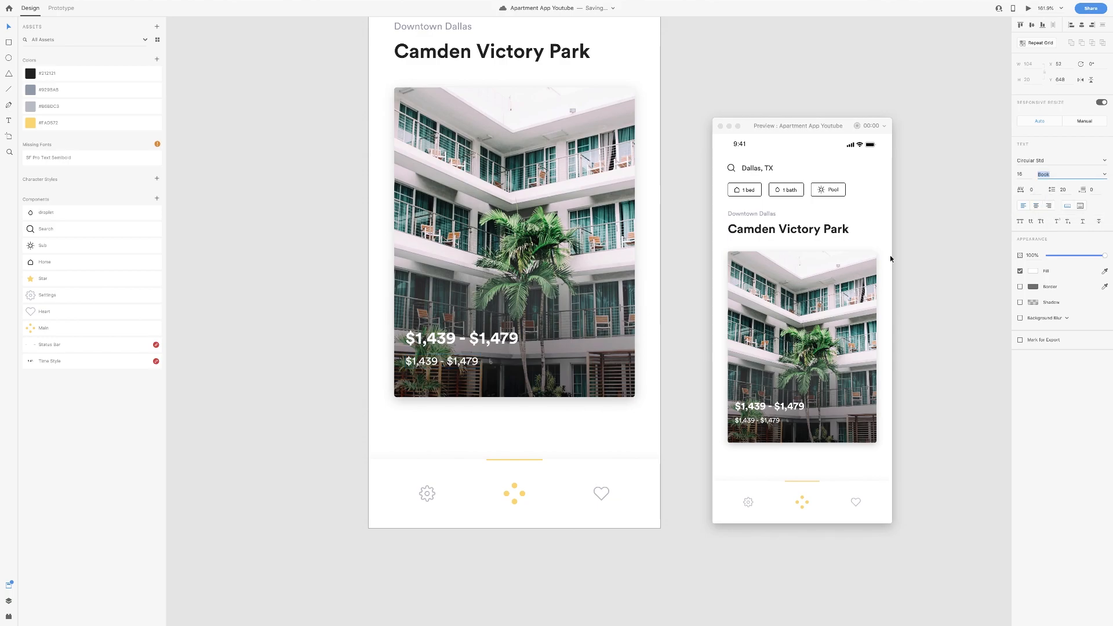
- Replace the duplicated price line's text with "1 bd | 1 ba | 661 sqft"
double_click(456, 366)
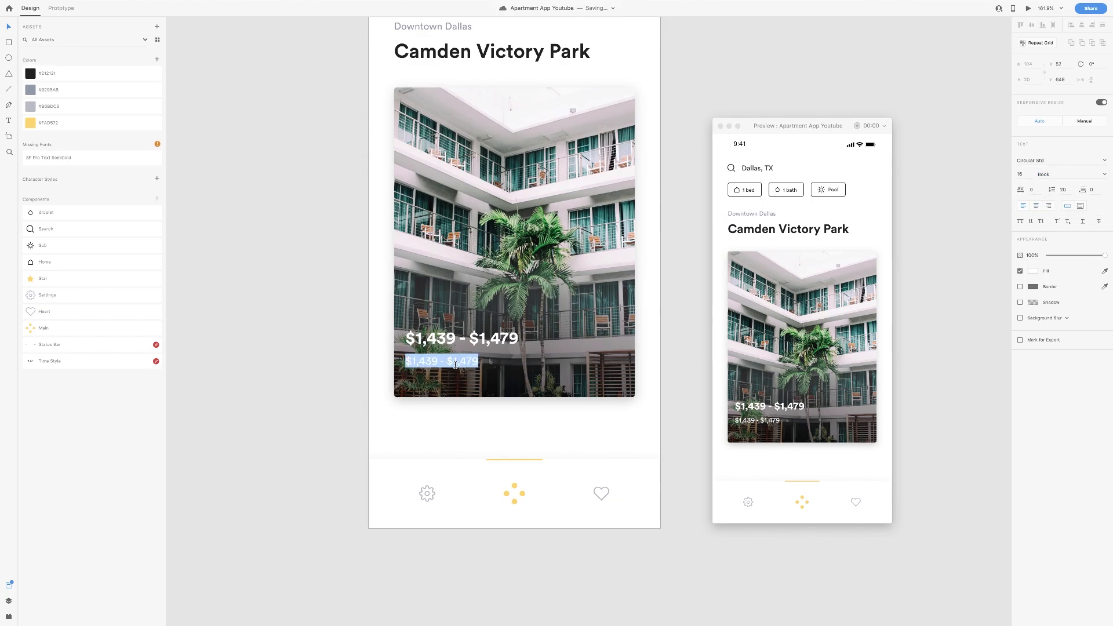
type("1bd")
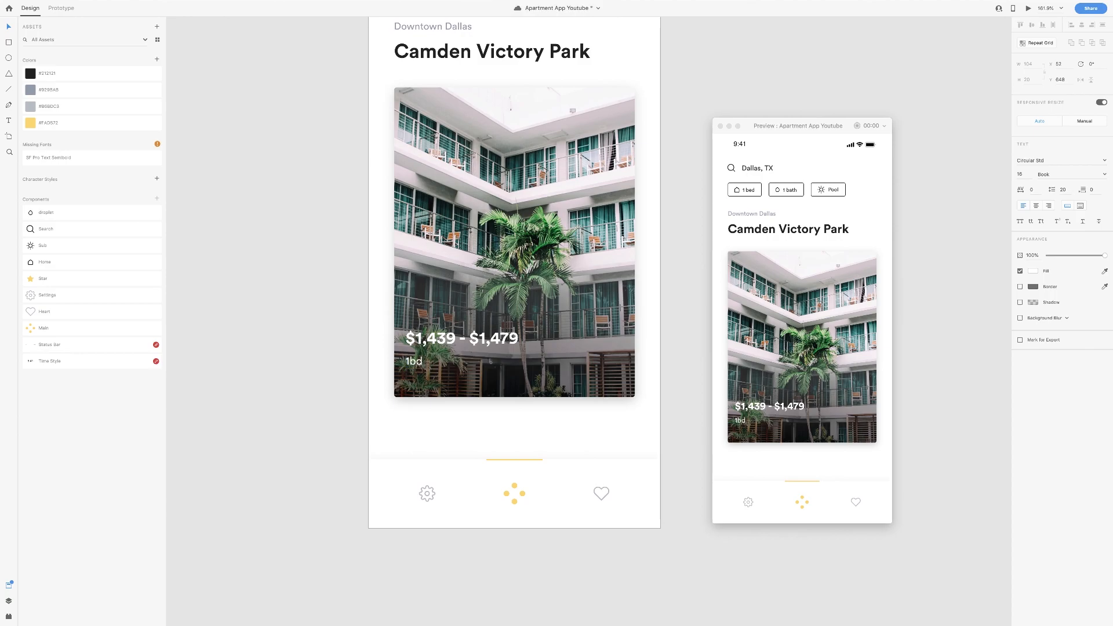
type(" | 1ba")
key("Left")
key("Left")
key("Left")
key("Left")
key("Left")
key("Left")
key("Left")
key("Left")
key("Left")
key("Right")
type("| 661 sqft")
key("ctrl+a")
left_click(493, 362)
key("BackSpace")
key("Escape")
double_click(486, 364)
key("ctrl+z")
- Duplicate the bed and bath line below itself, set the copy's size to 14, and change its text to "2 Units Available"
key("alt")
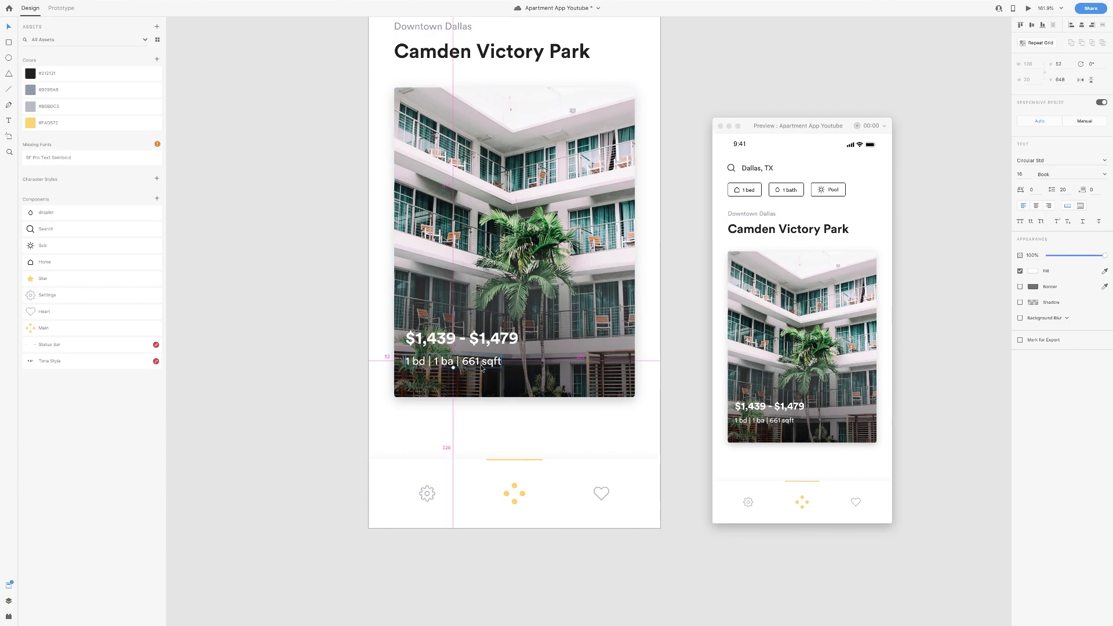
left_click_drag(483, 367, 482, 380)
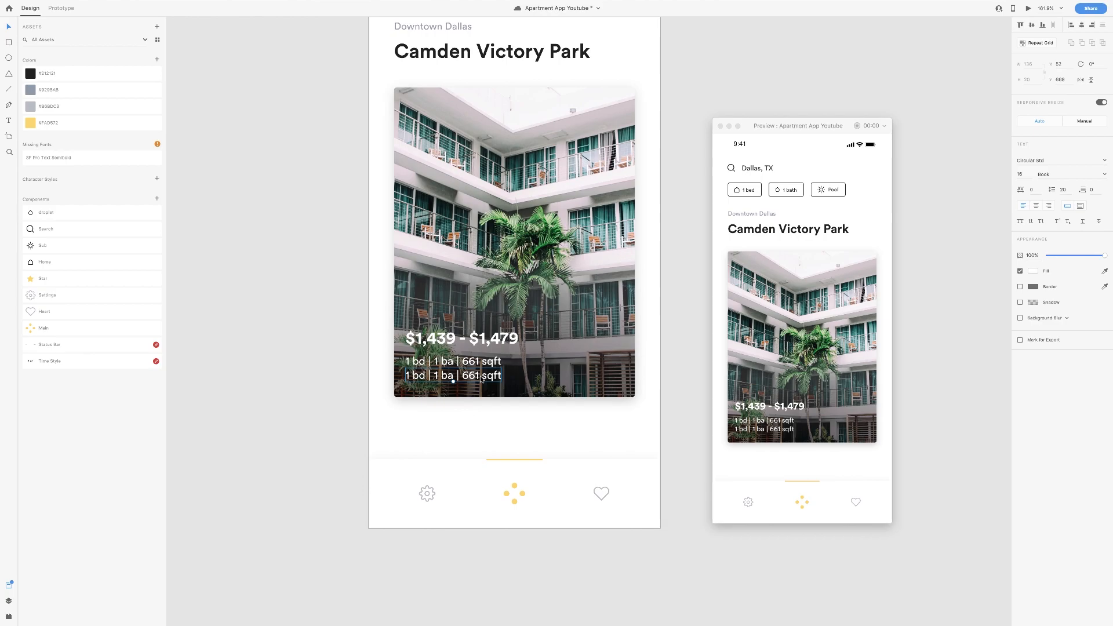
left_click(1028, 178)
type("14")
key("Return")
double_click(468, 374)
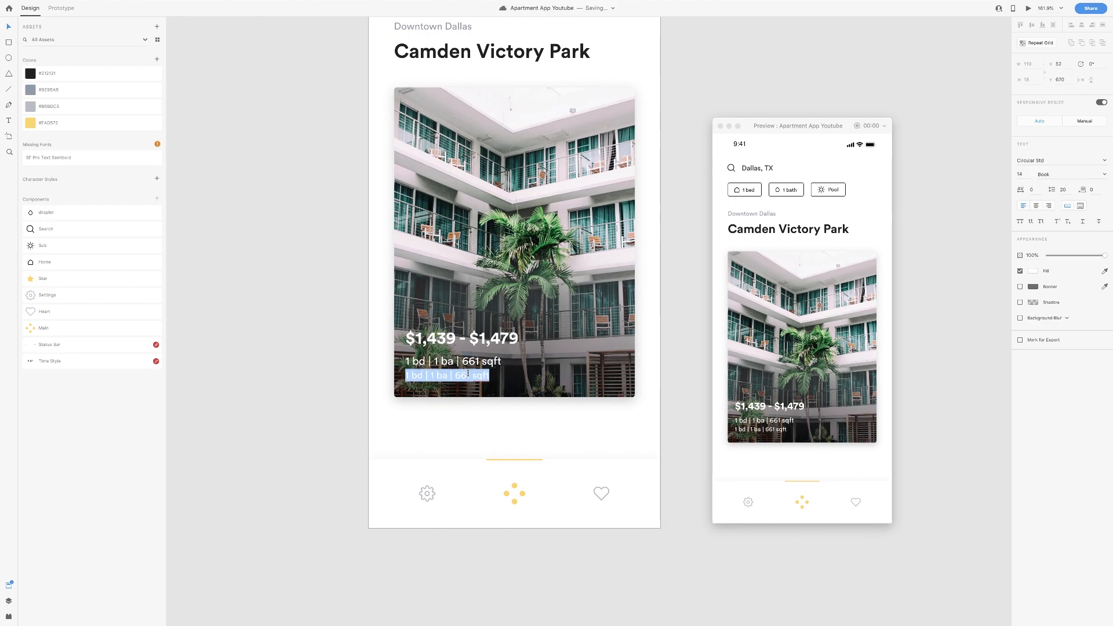
type("2 Units Available")
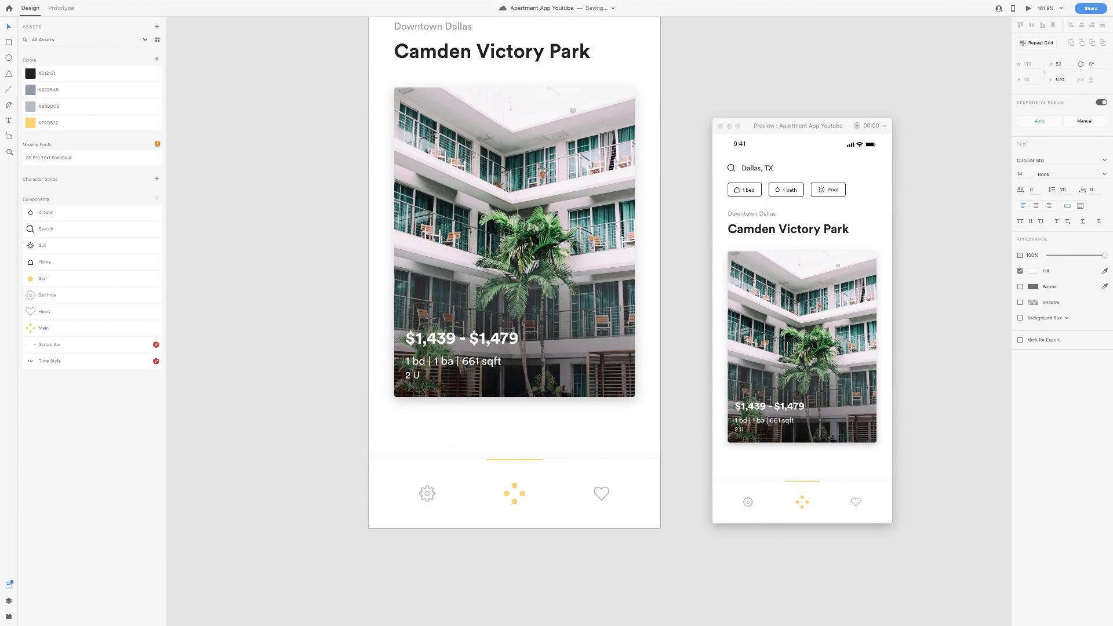
key("Escape")
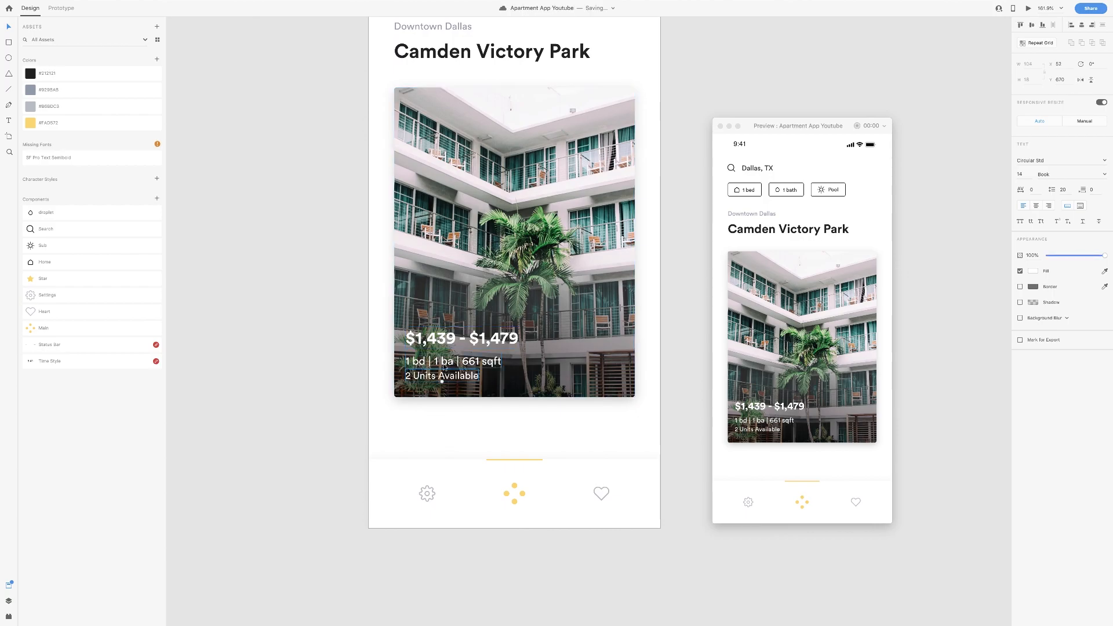
- Move the "2 Units Available" line down slightly to Y 676 to even out the line spacing
left_click(448, 344)
left_click(455, 377)
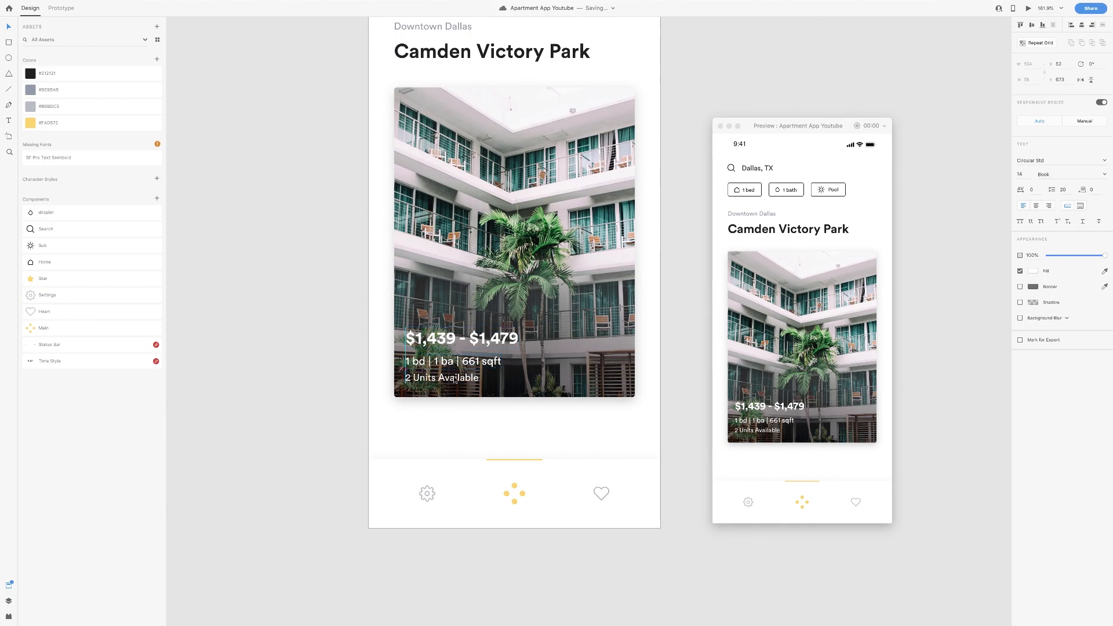
left_click_drag(455, 377, 455, 380)
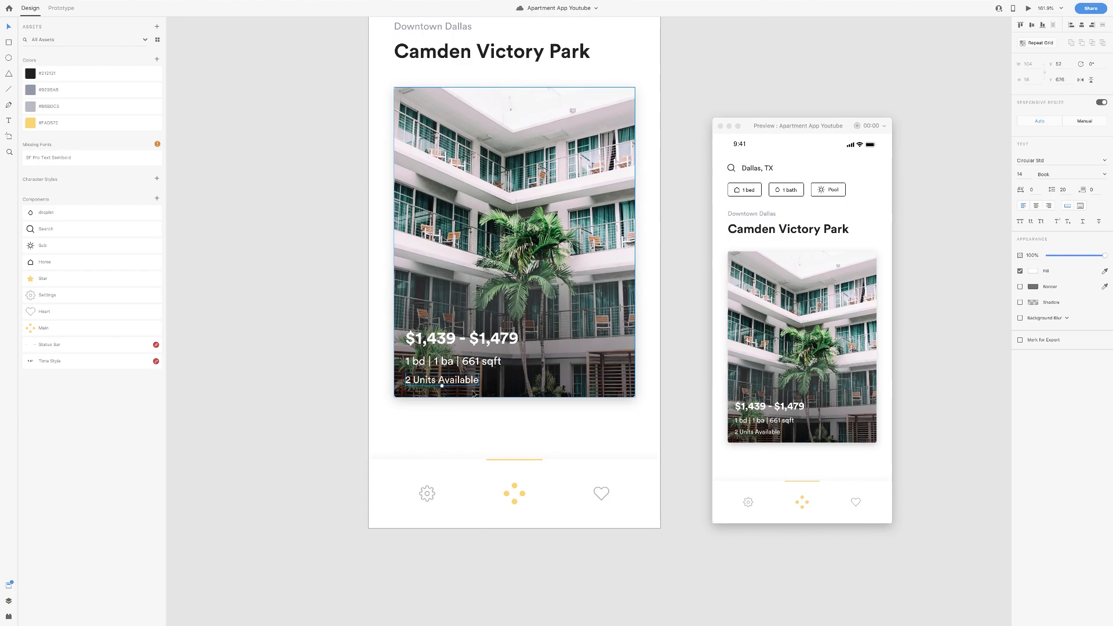
left_click(553, 427)
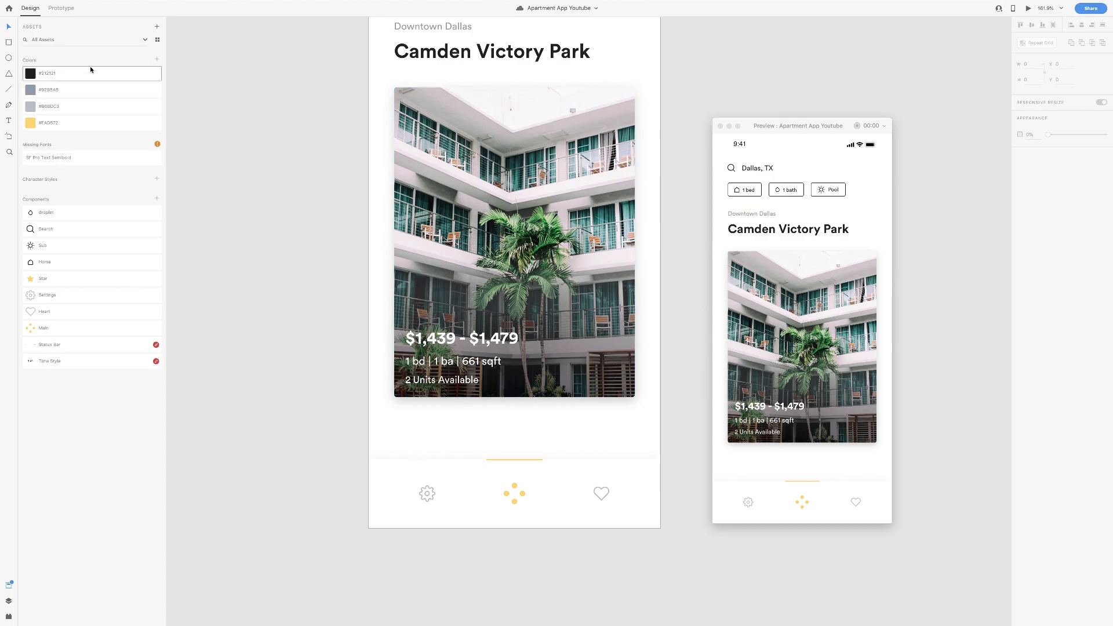
- Add the text "256 Total Reviews" below the photo and color it with the #212121 swatch
left_click(421, 416)
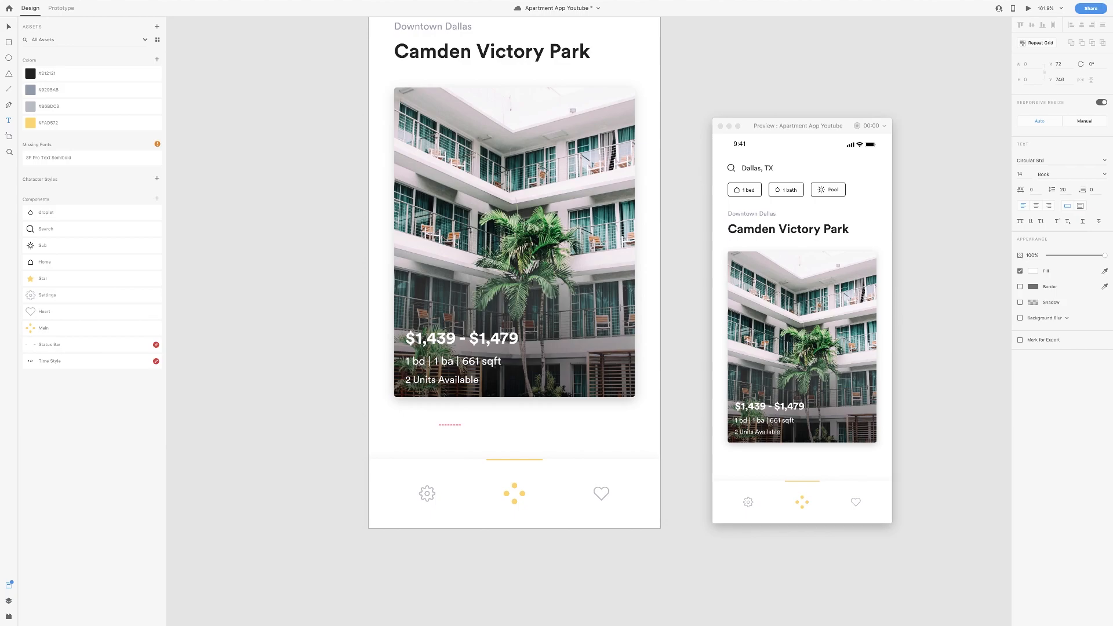
key("Escape")
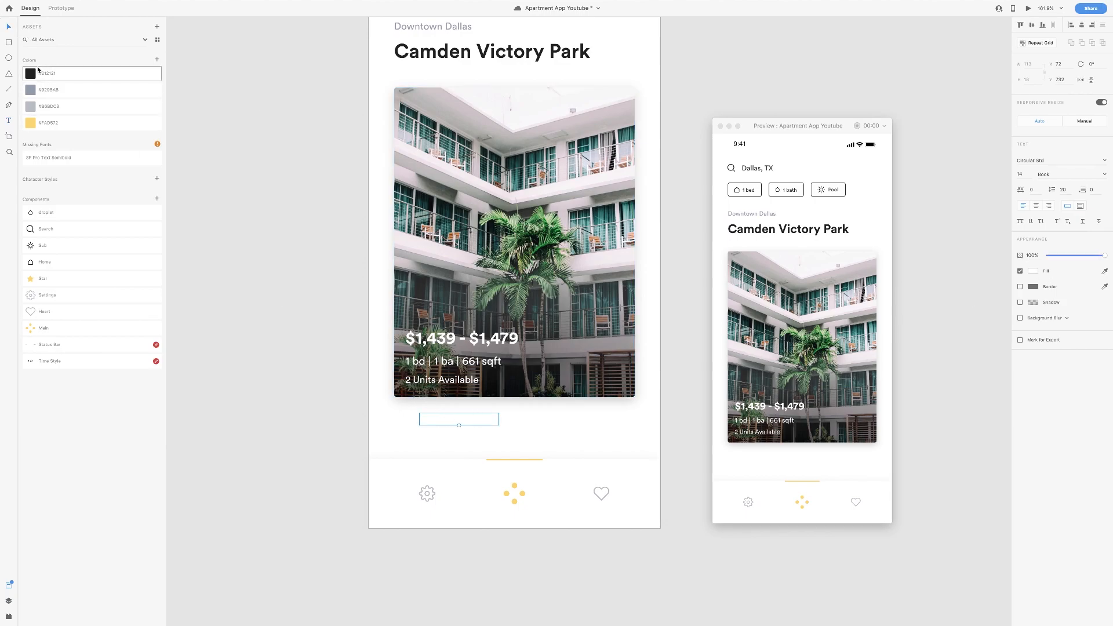
left_click(70, 73)
double_click(455, 419)
left_click(453, 420)
double_click(449, 420)
type("Total Reviews")
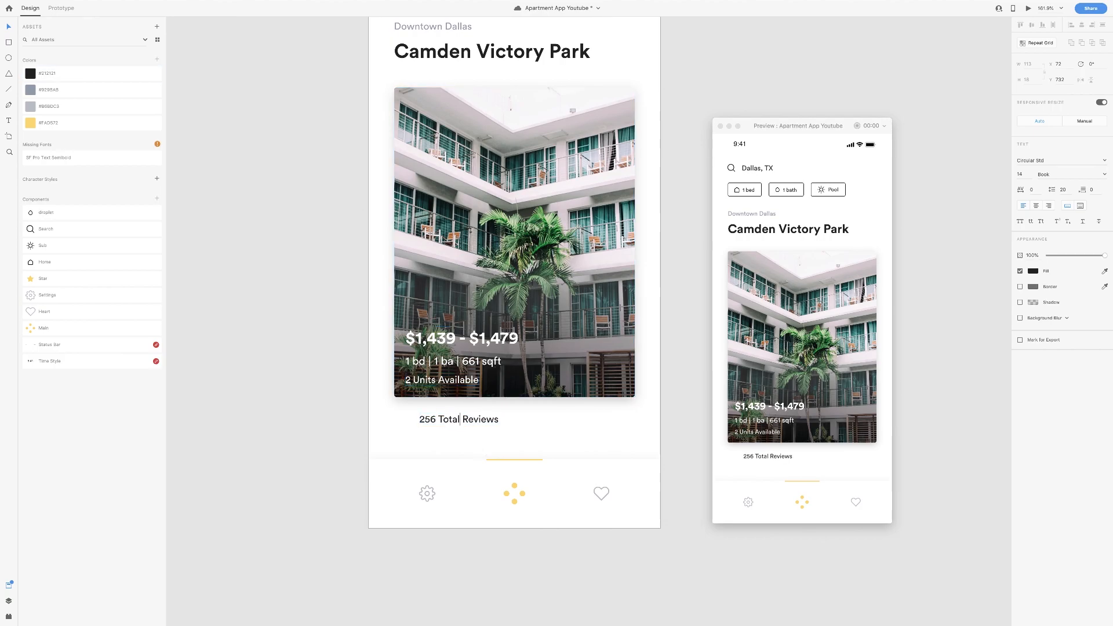
key("Escape")
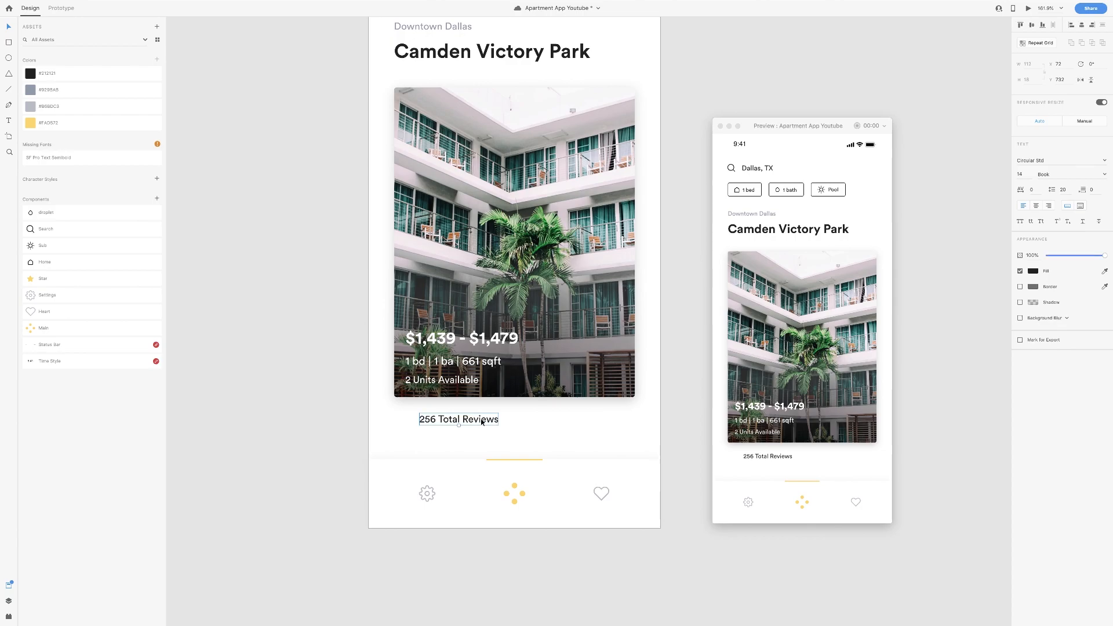
- Show the artboard's layout grid and align the reviews text with the first column's left edge
key("z")
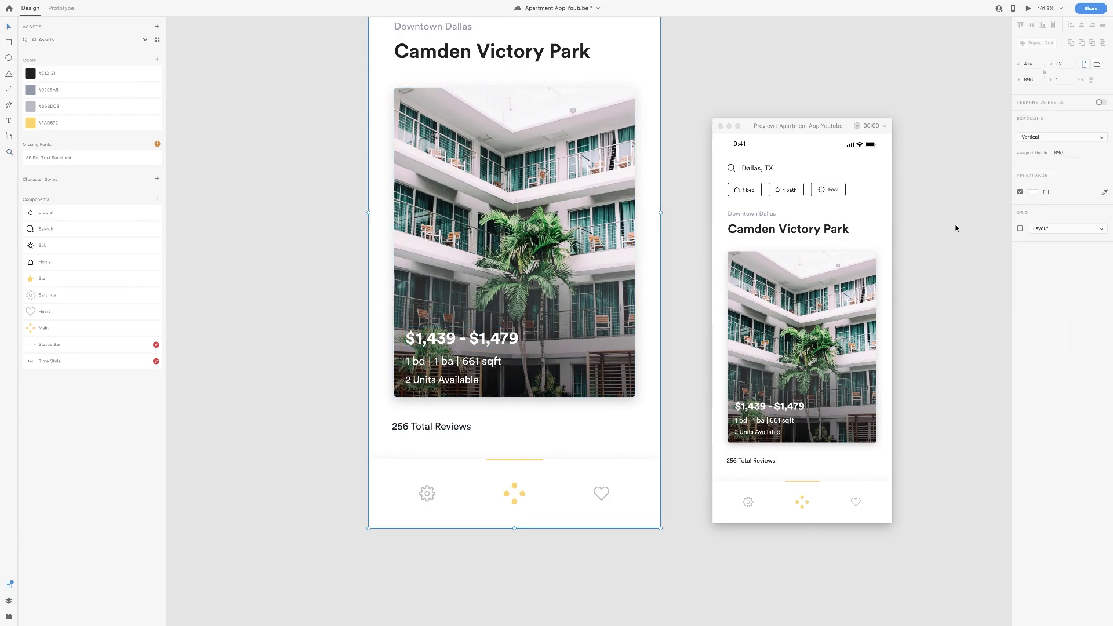
left_click(1020, 230)
left_click_drag(405, 427, 409, 426)
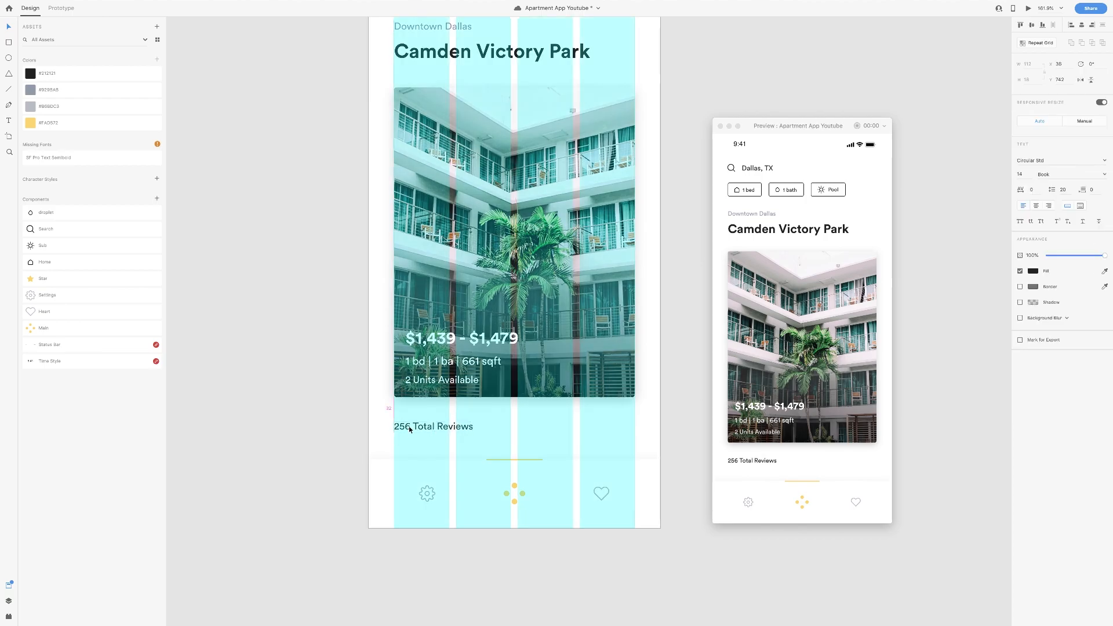
left_click(412, 429)
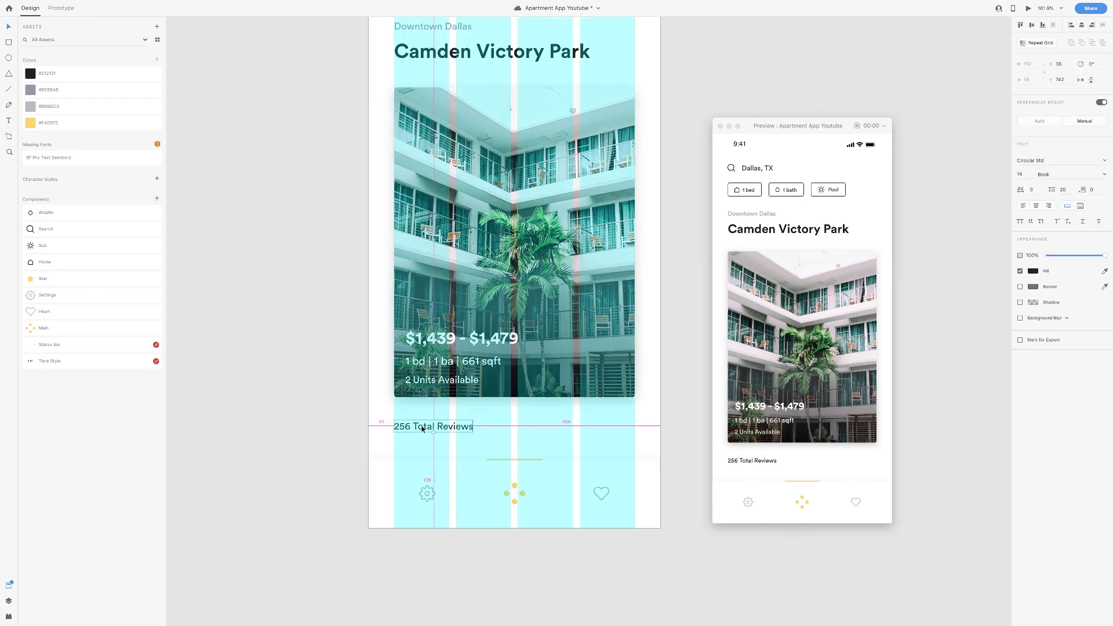
- Duplicate the reviews text to its right on the same line and change the copy to "4.8"
left_click_drag(423, 429, 561, 430, "alt")
double_click(561, 430)
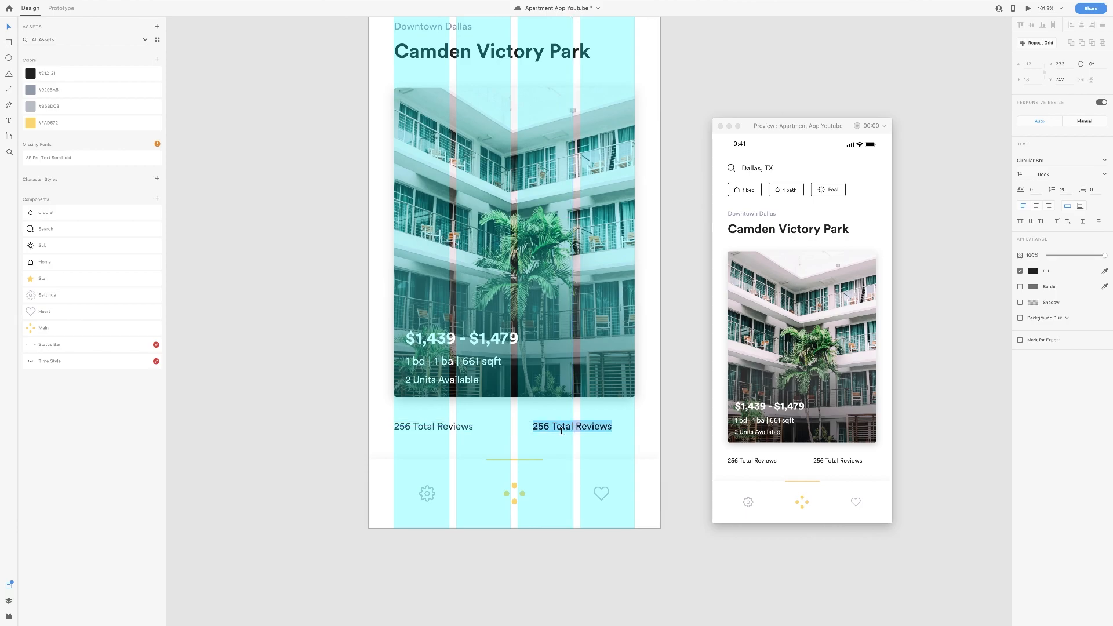
type("4.8")
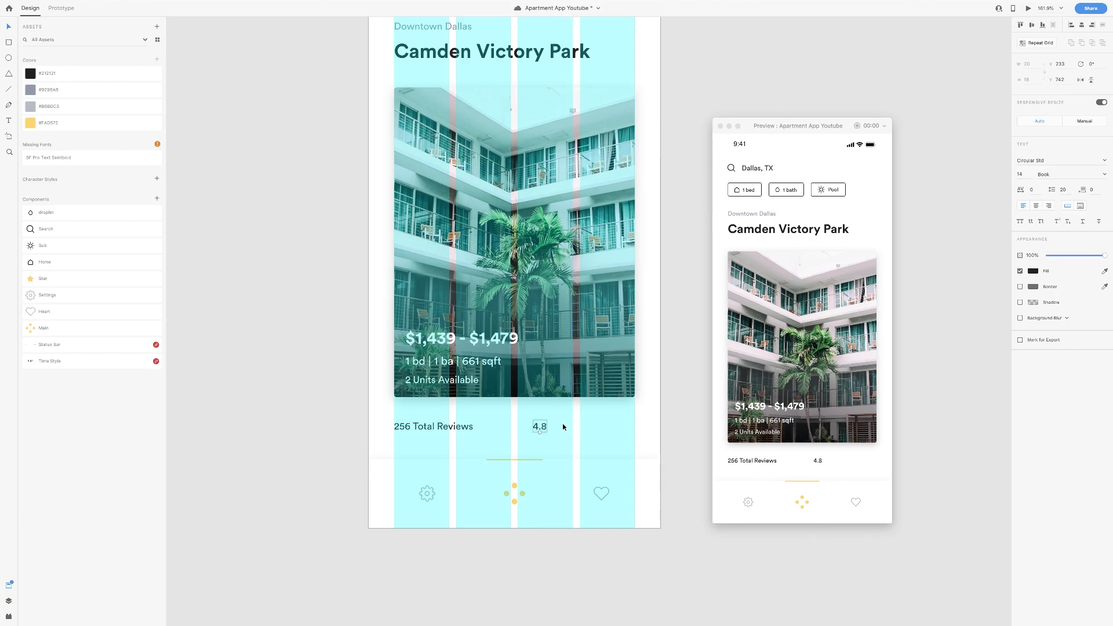
- Set the font size of both the reviews text and the 4.8 rating to 12
left_click(462, 425, "shift")
left_click(1028, 172)
type("12")
key("Return")
key("Escape")
- Place the Star component beside the 4.8 rating and move the pair flush with the photo's right edge
left_click_drag(35, 279, 559, 432)
left_click(539, 426, "shift")
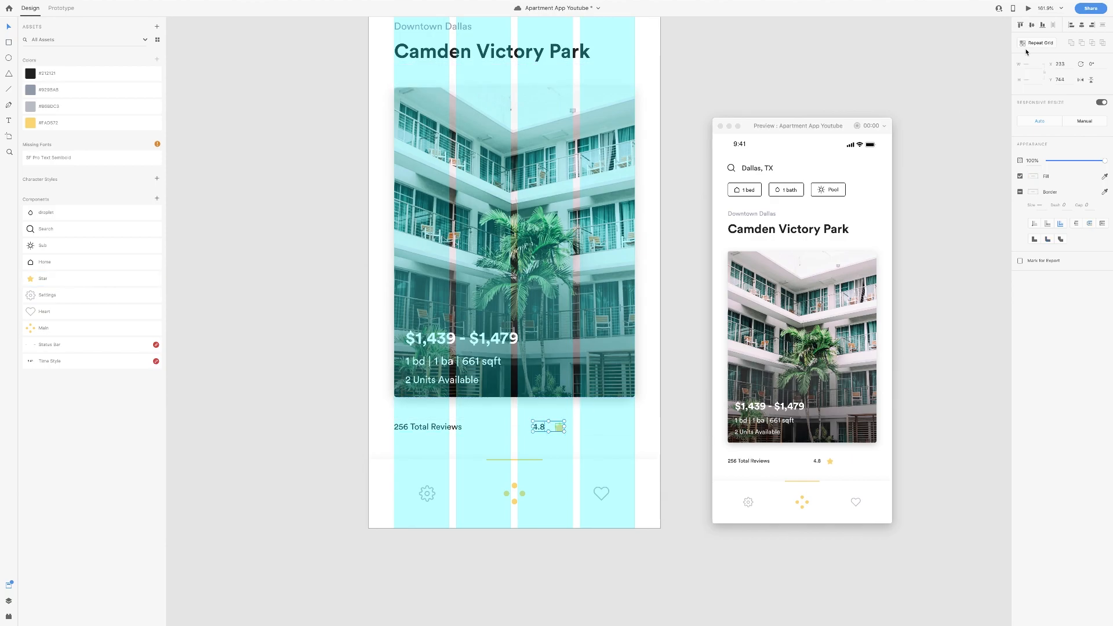
left_click_drag(559, 430, 627, 432)
- Shift the reviews text, rating and star up slightly to Y 742 and save the document
left_click_drag(441, 429, 441, 427)
left_click(610, 428)
left_click_drag(610, 428, 611, 425)
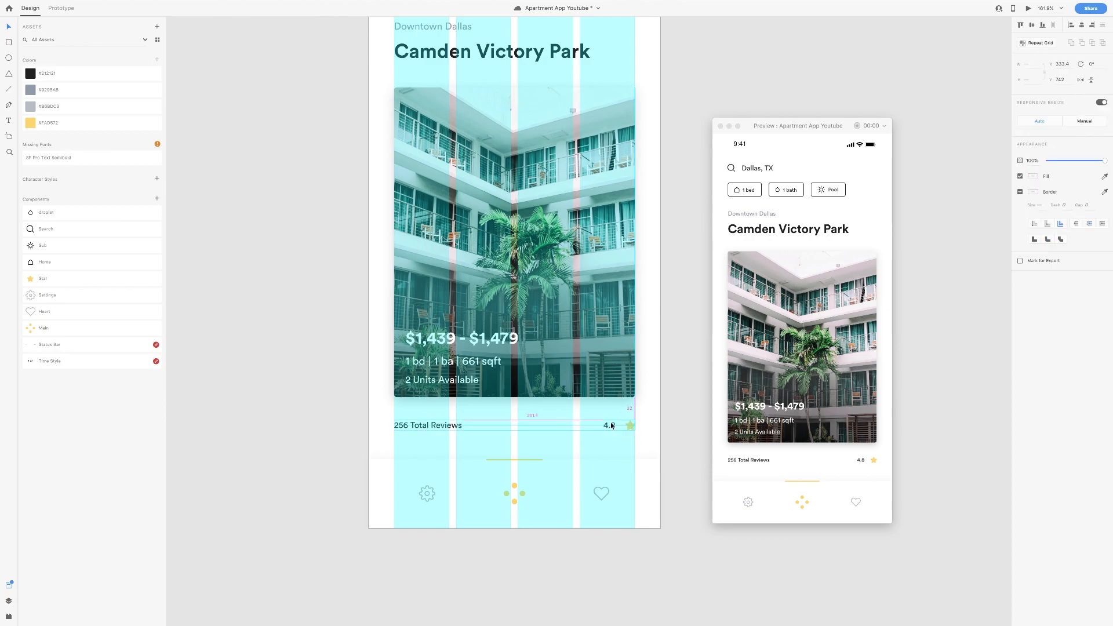
left_click(452, 425, "shift")
key("super+s")
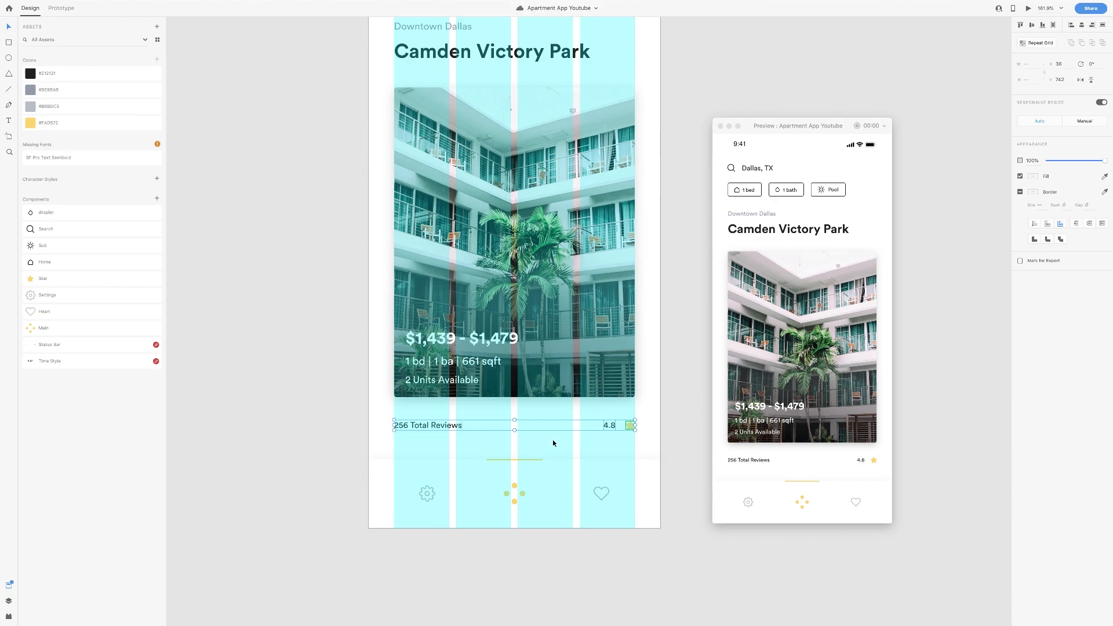
left_click(461, 442)
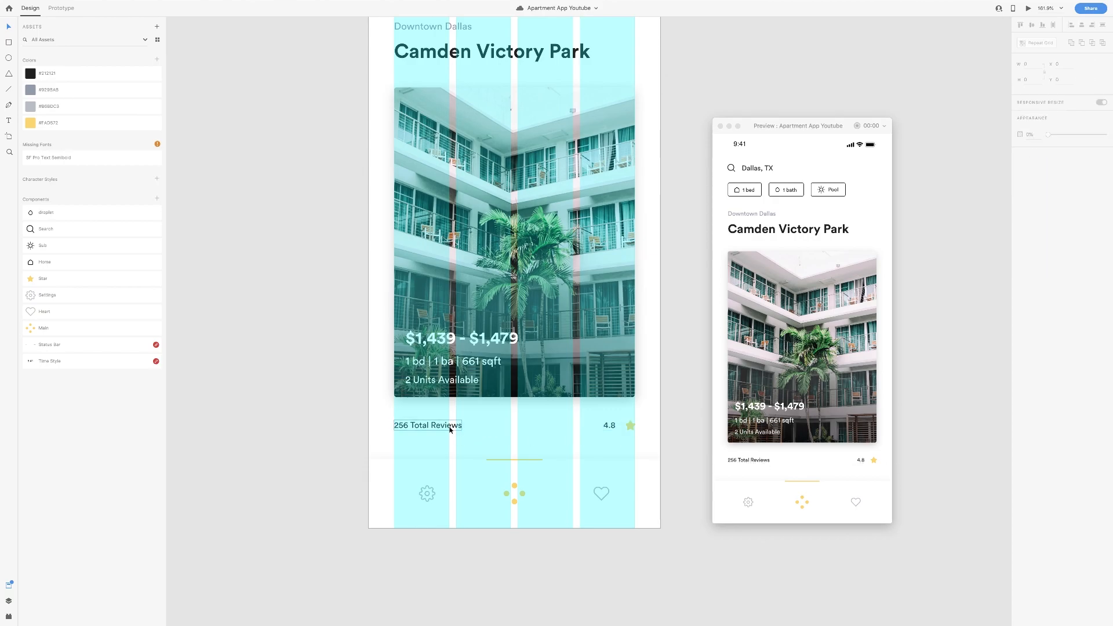
- Set the font size of the 256 Total Reviews text to 16 and the 4.8 rating to 14, and save the document
left_click(450, 430)
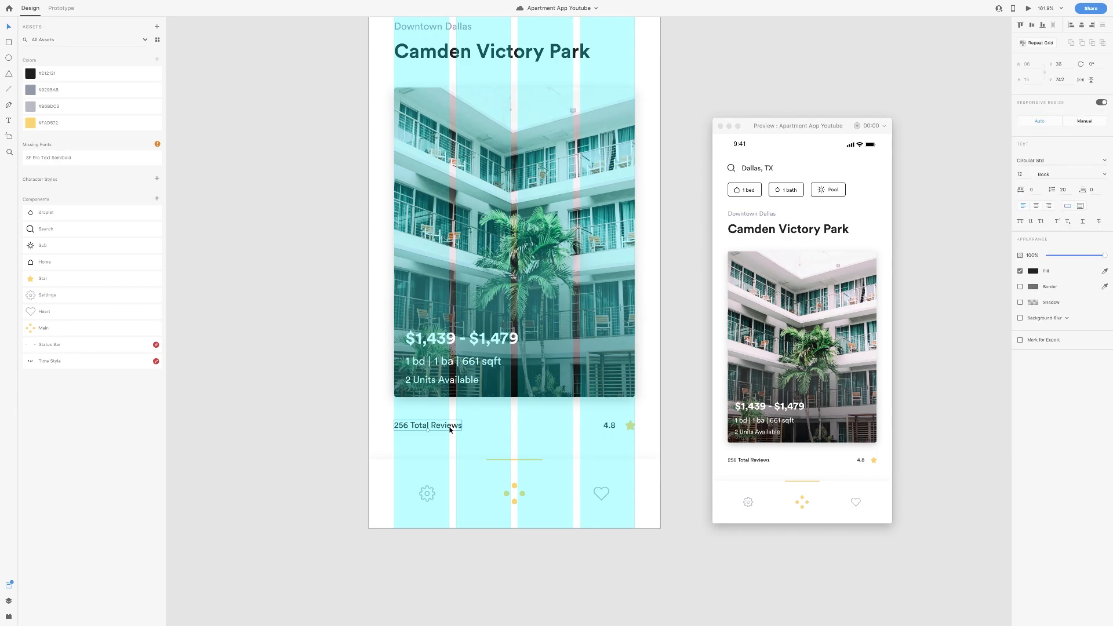
left_click(1020, 174)
type("16")
key("Return")
left_click(610, 425)
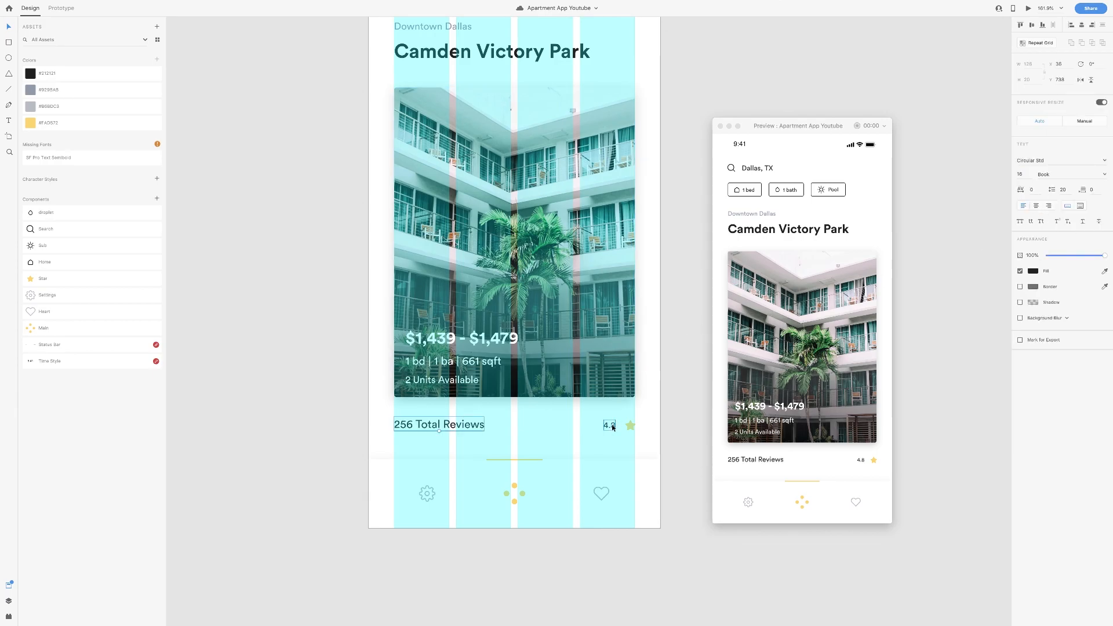
left_click(1021, 174)
type("14")
key("Return")
left_click(600, 449)
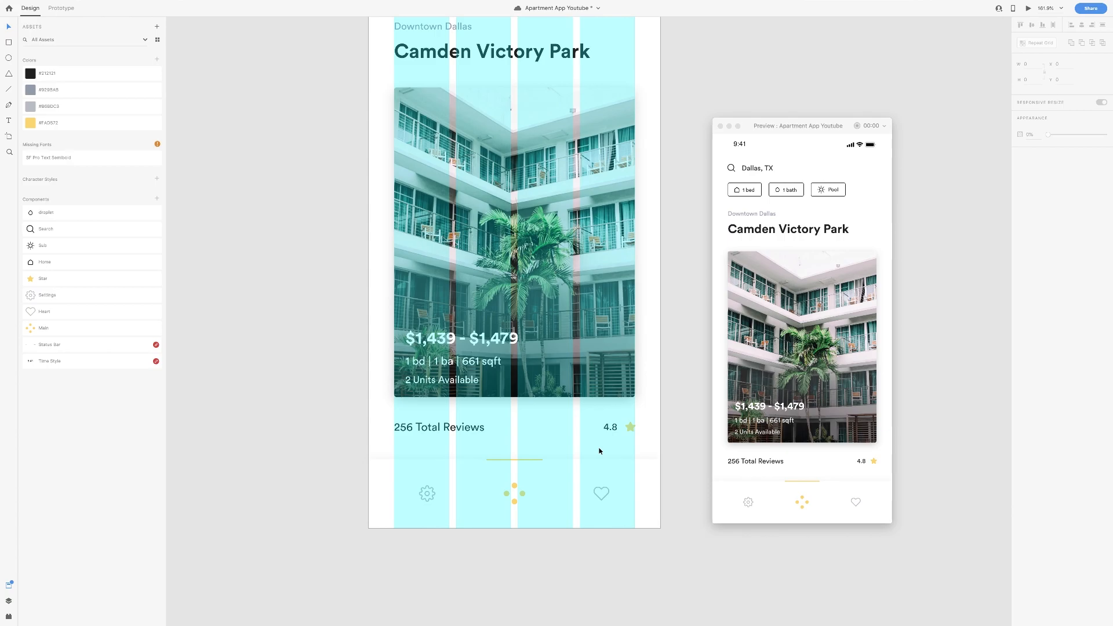
key("super+s")
scroll(700, 281, "up", 2)
scroll(701, 281, "down", 2)
left_click(571, 320)
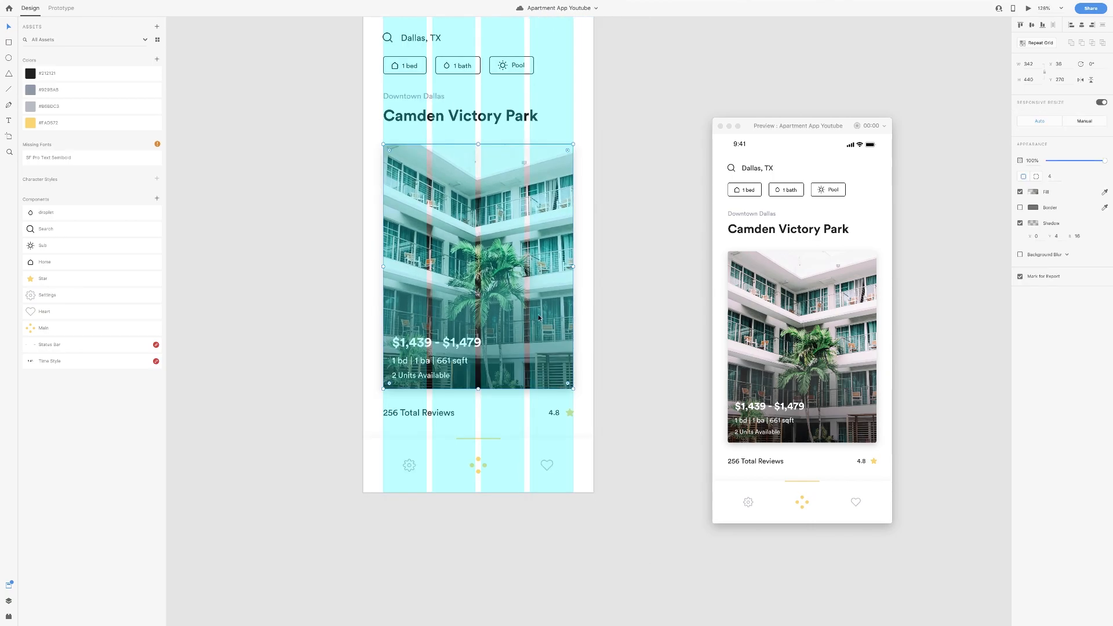
left_click_drag(630, 393, 296, 231)
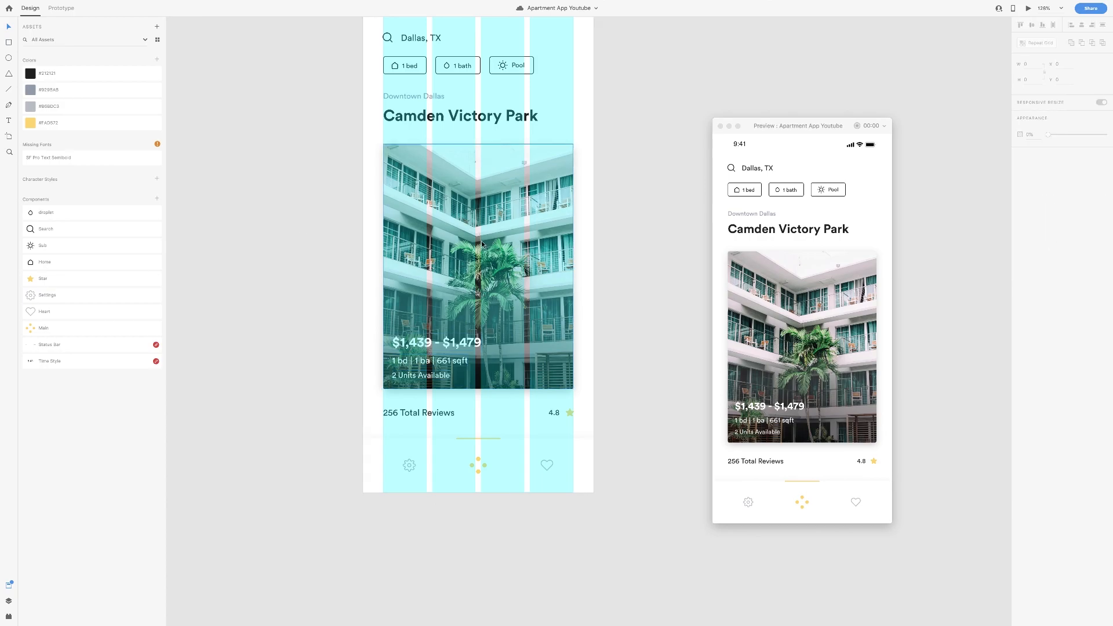
left_click_drag(481, 242, 592, 241)
key("super+z")
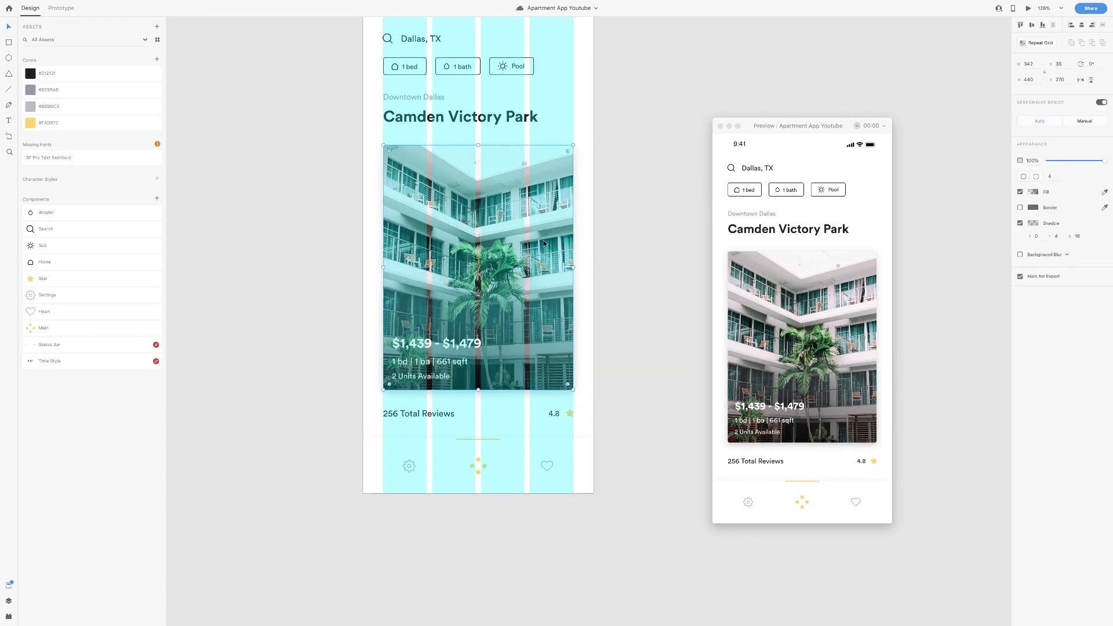
scroll(494, 202, "up", 2)
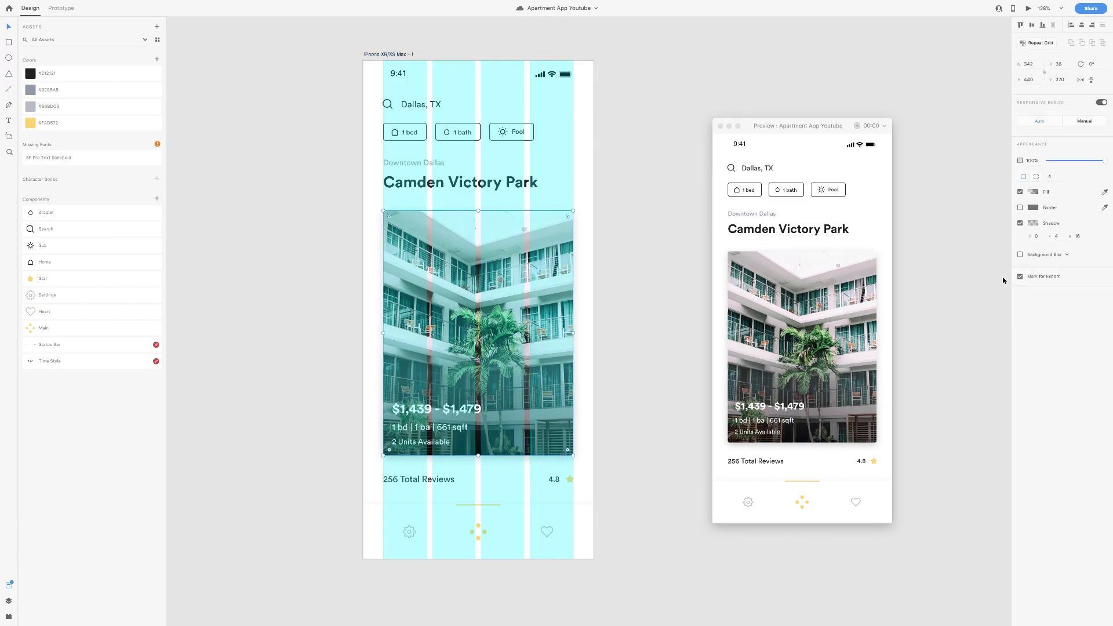
- Hide the artboard's layout grid and group the photo, gradient overlay and price details into one card
key("super+z")
key("super+z")
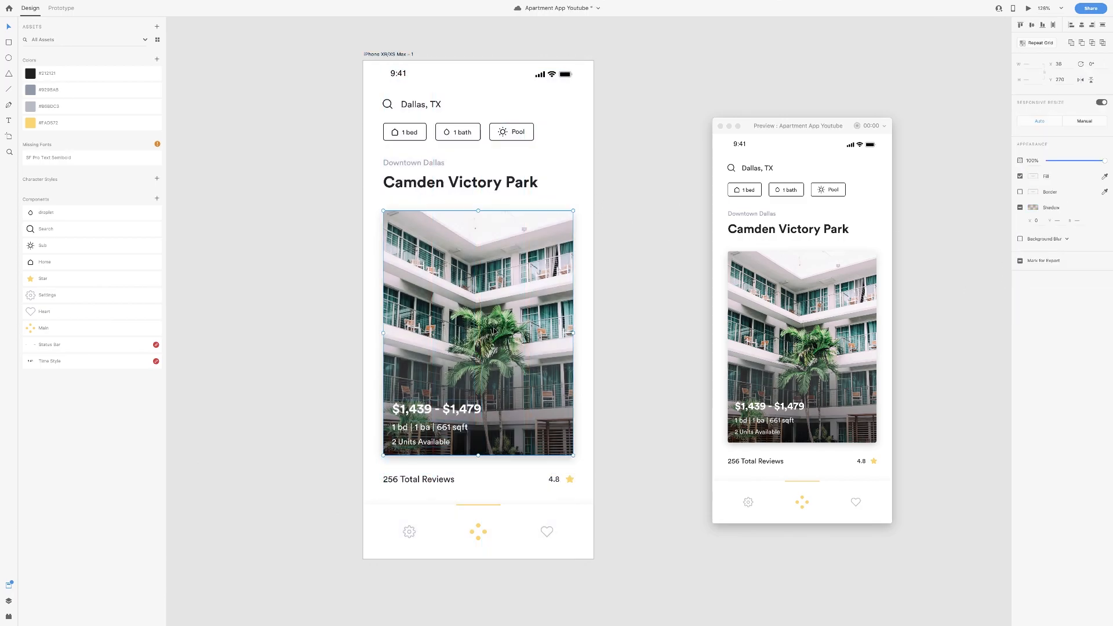
left_click_drag(488, 330, 522, 327)
key("super+z")
left_click(505, 329)
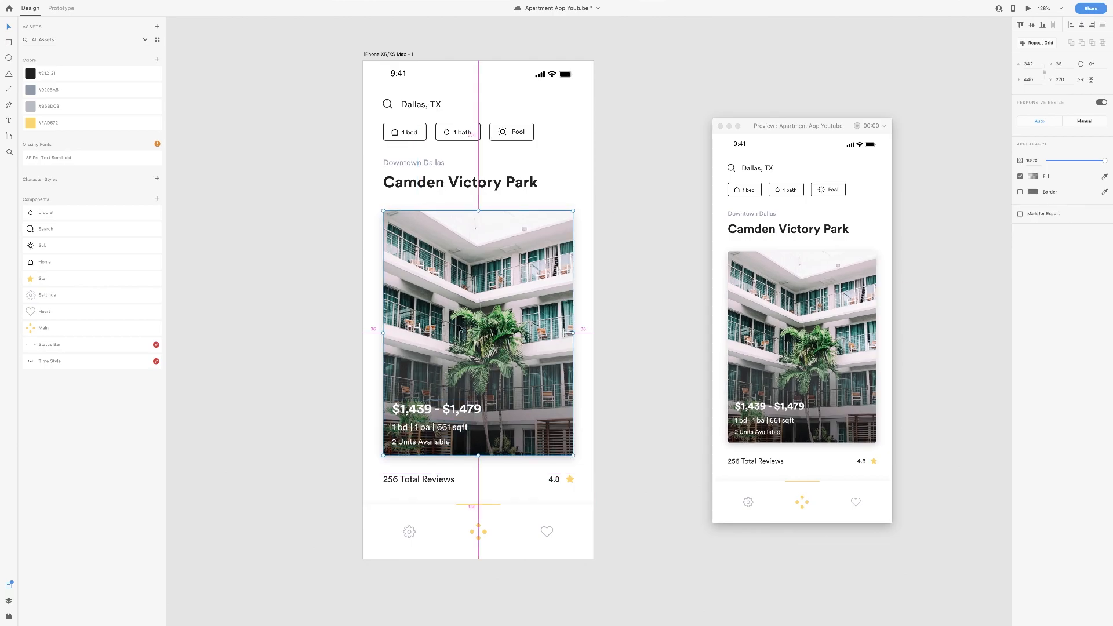
- Close the preview window and place a duplicate of the card group just beyond the artboard's right edge
left_click(720, 126)
left_click_drag(479, 332, 707, 332)
left_click(827, 340)
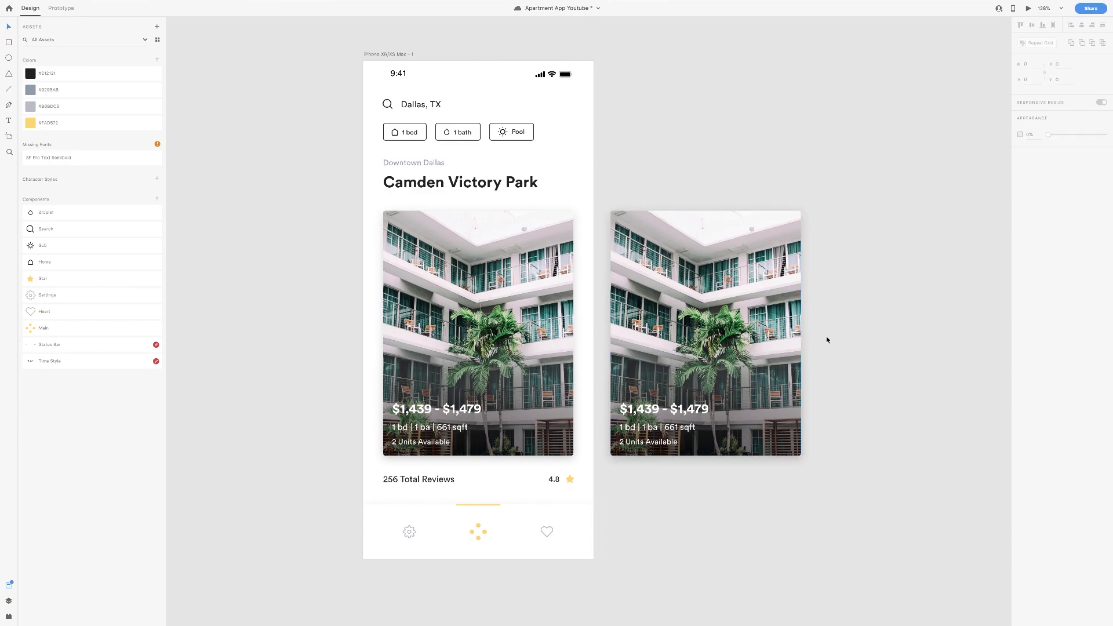
- Change the price range on the duplicated card to "$1,124 - $1,528"
double_click(649, 411)
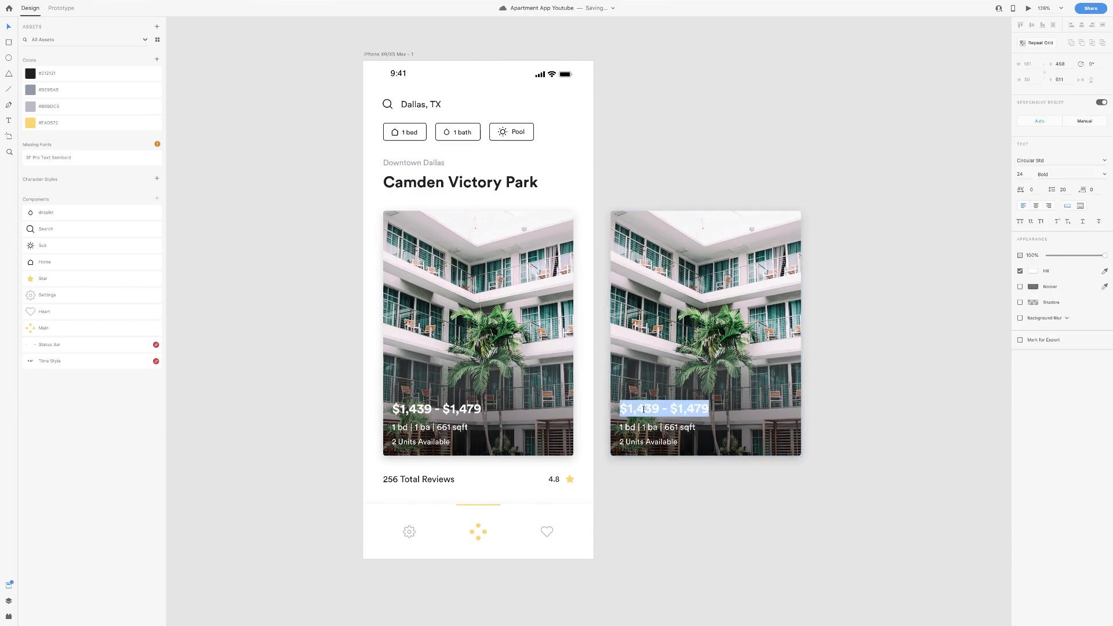
key("BackSpace")
key("BackSpace")
key("BackSpace")
type("2")
type("24")
key("BackSpace")
key("BackSpace")
key("BackSpace")
type("528")
- Change the duplicated card's floor area to 742 sqft and its availability line to "6 Units Available"
left_click(681, 427)
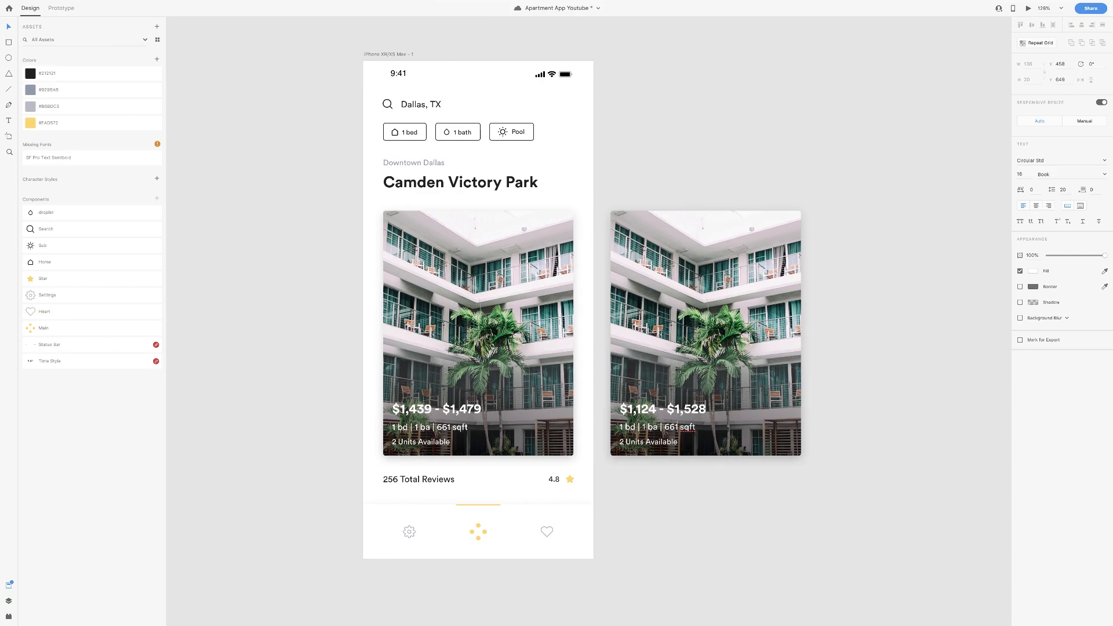
key("shift+Left")
key("shift+Left")
key("shift+Left")
type("742")
key("Escape")
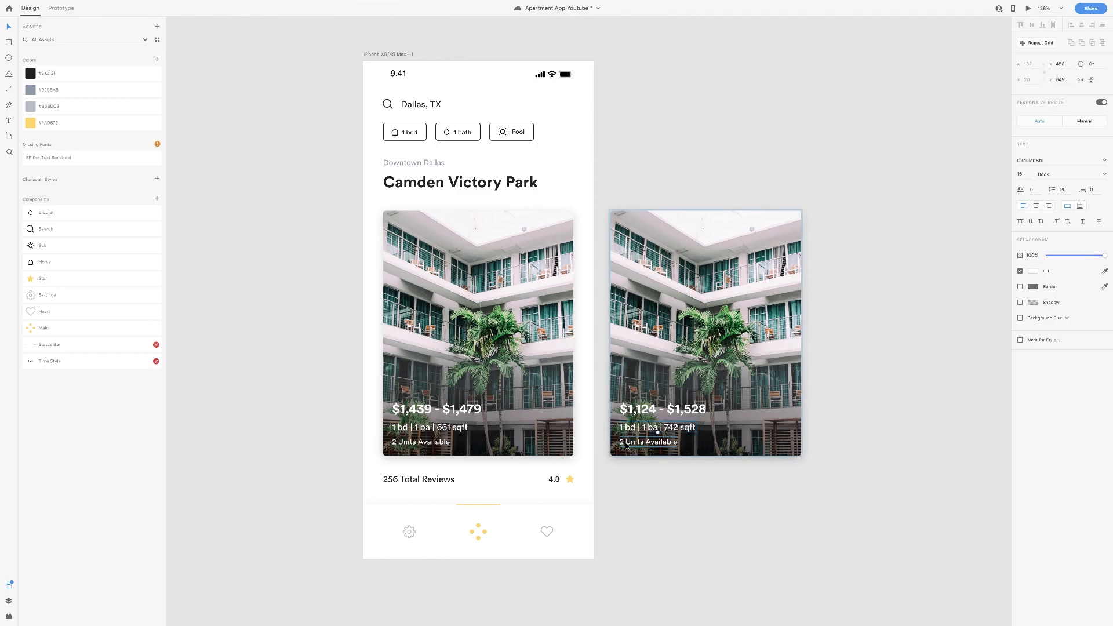
double_click(626, 444)
key("BackSpace")
type("6")
key("Escape")
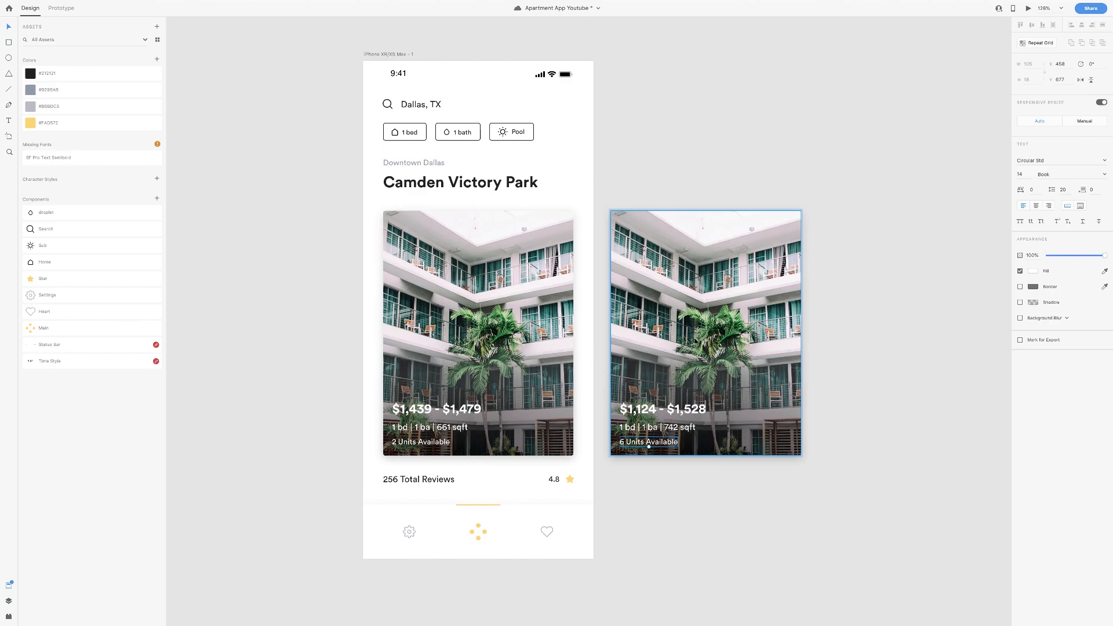
- Replace the duplicated card's photo with the pink building image downloaded in the browser, and realign the gradient overlay over it
scroll(695, 342, "up", 1)
left_click(697, 340)
left_click_drag(706, 330, 759, 330)
key("ctrl+Right")
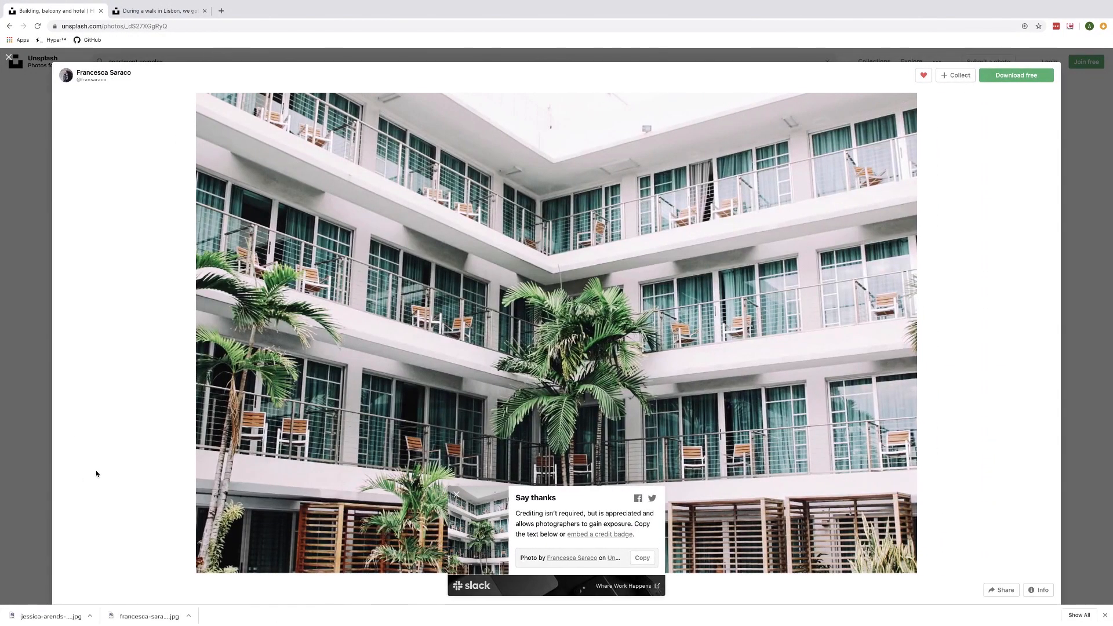
left_click_drag(138, 616, 632, 313)
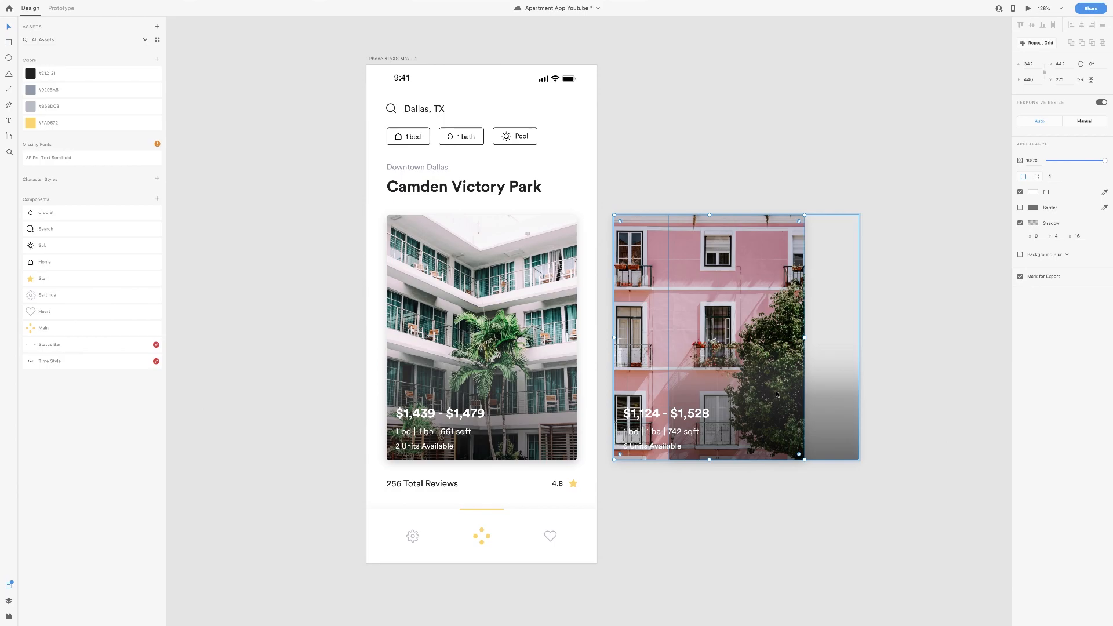
left_click_drag(776, 390, 720, 392)
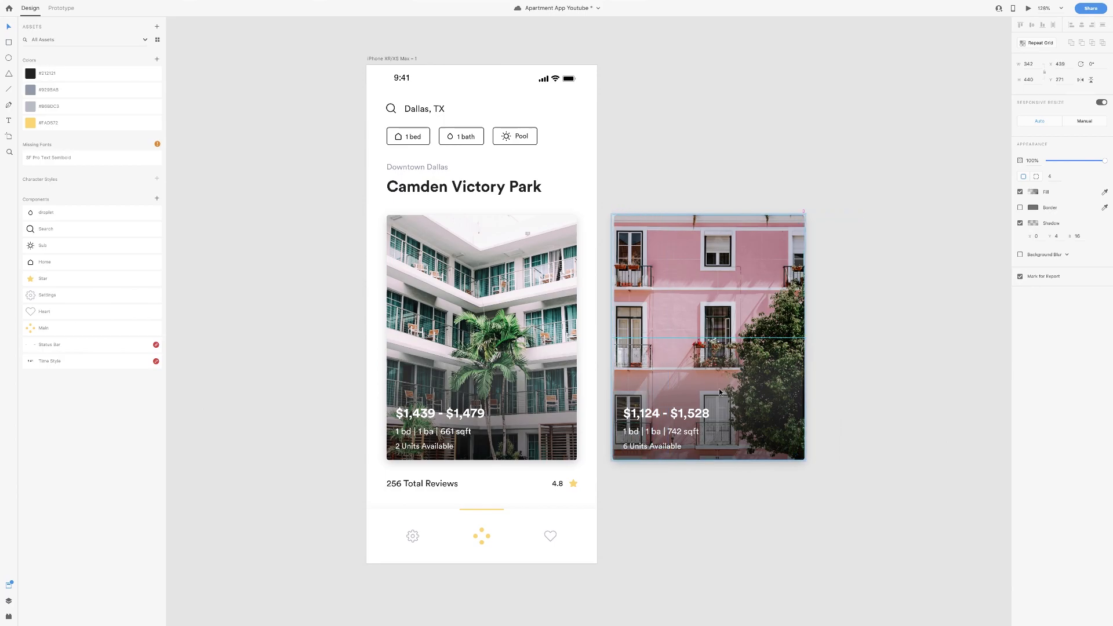
- Move the pink building card closer to the first card so it peeks in at the artboard's edge, and open the preview
left_click_drag(716, 337, 689, 337)
left_click(338, 325)
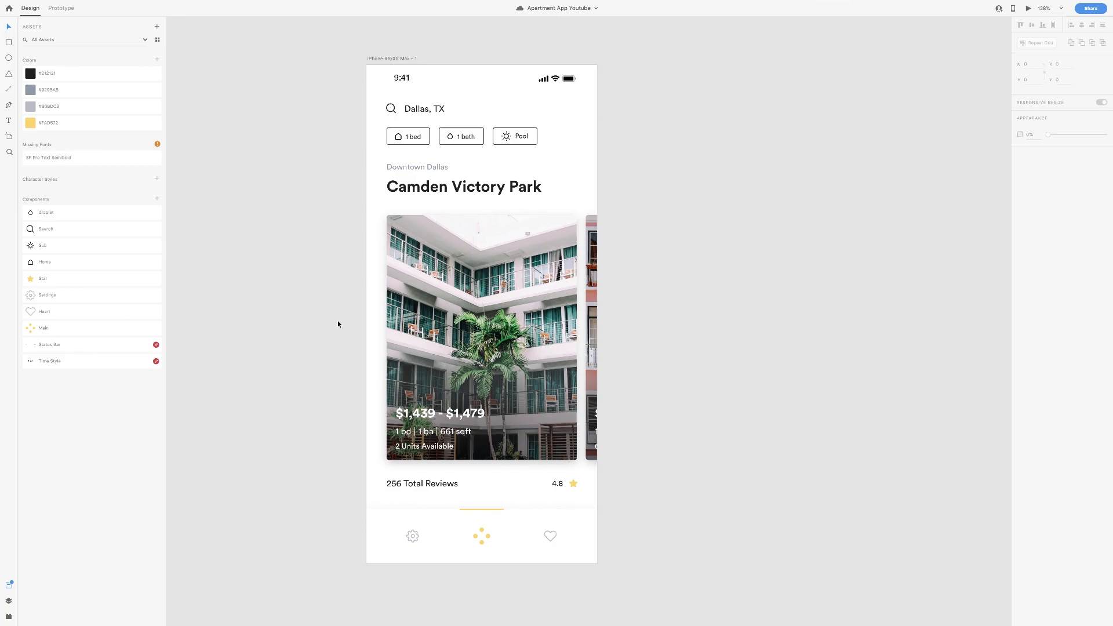
key("super+Return")
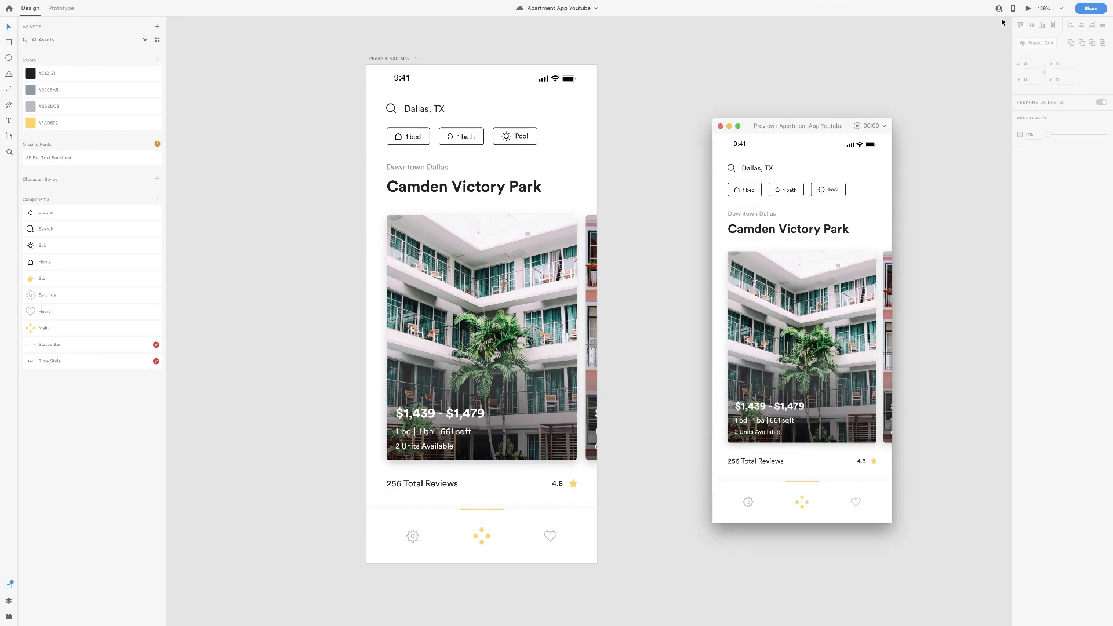
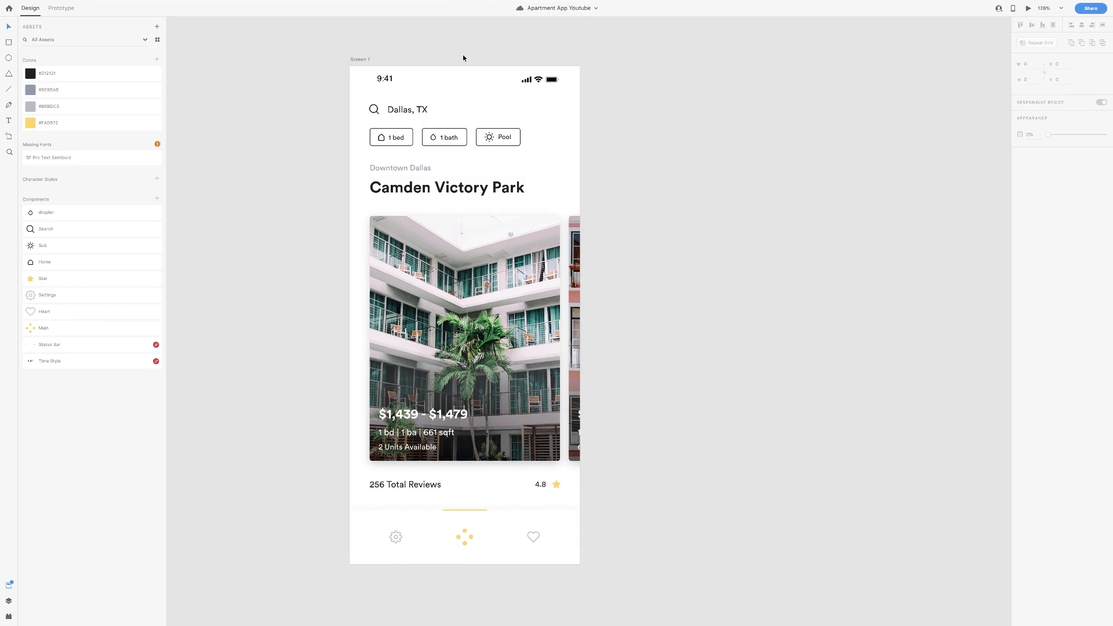
- Draw a rectangle about 1935 wide and 896 high over the artboard, extending well past both of its sides
scroll(469, 247, "down", 3)
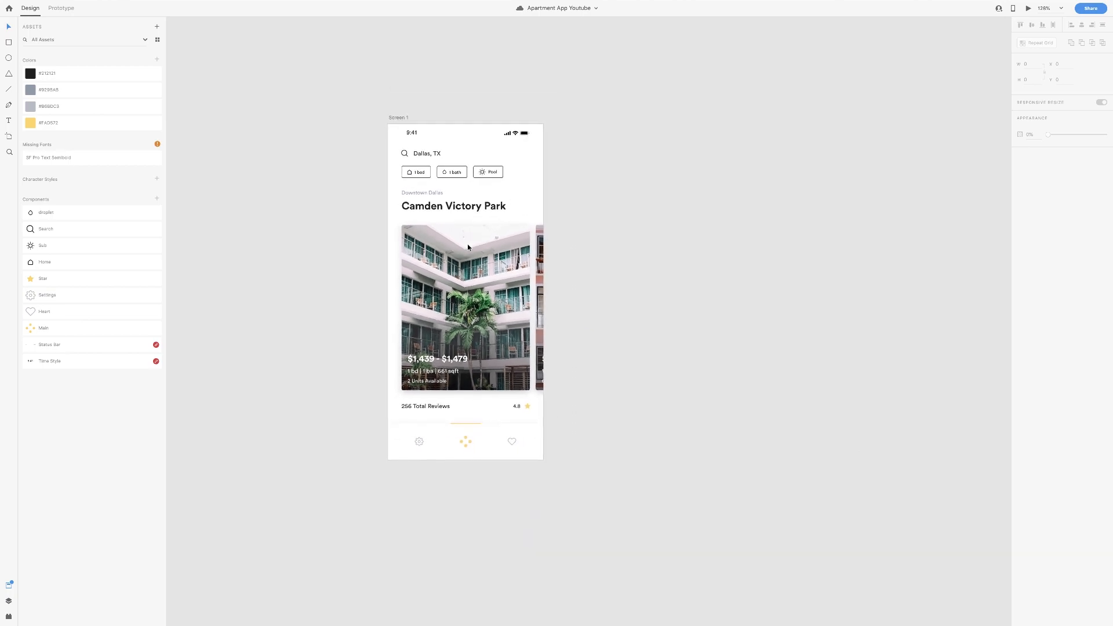
left_click(9, 42)
left_click_drag(382, 124, 761, 459)
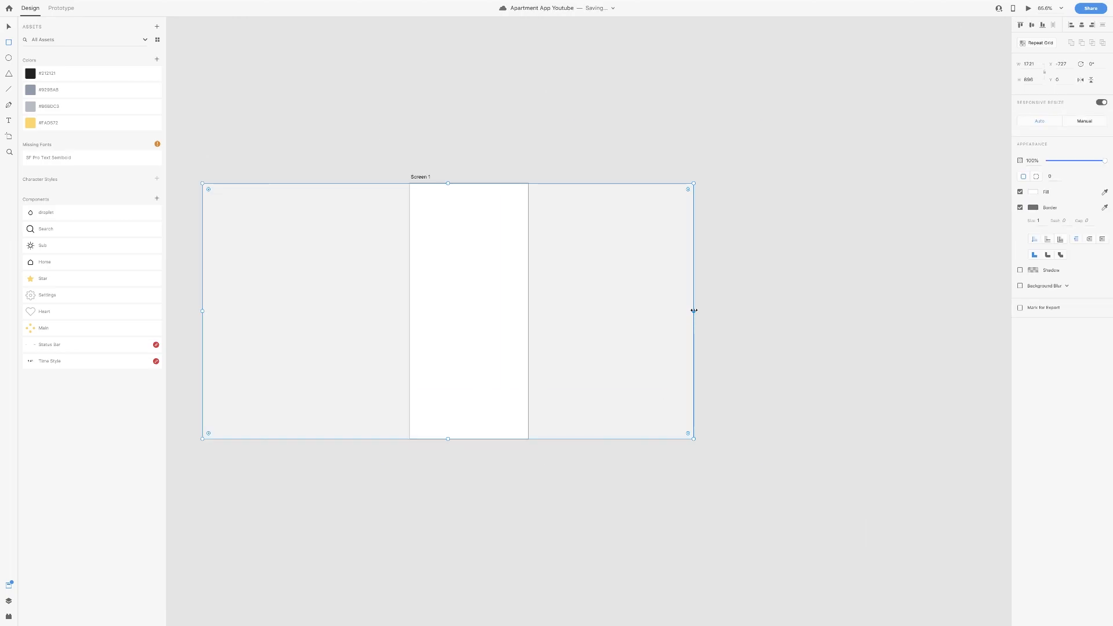
left_click_drag(694, 311, 755, 310)
left_click(541, 147)
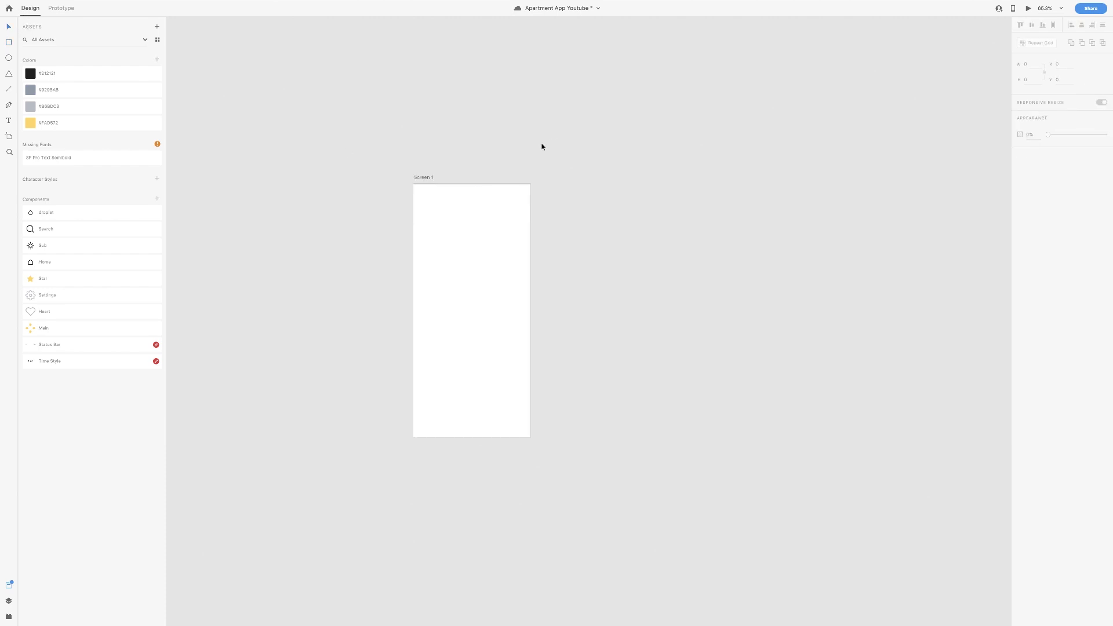
- Shift the wide rectangle down to Y 408 and use it as a mask for the two apartment cards
left_click(488, 223)
left_click_drag(474, 221, 477, 340)
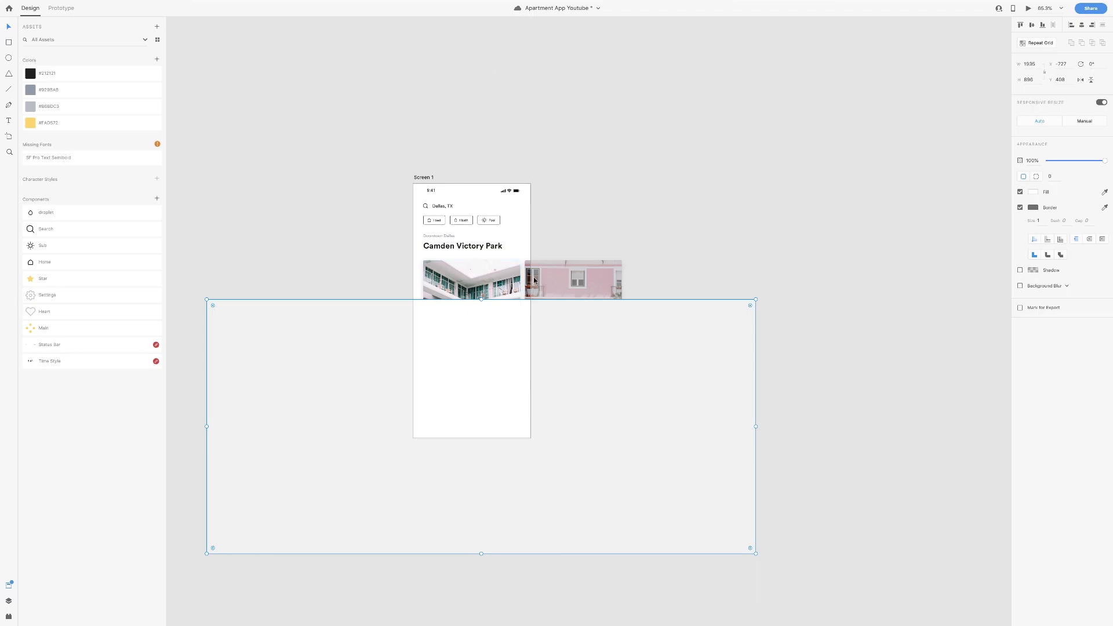
left_click(555, 281)
left_click(472, 325, "shift")
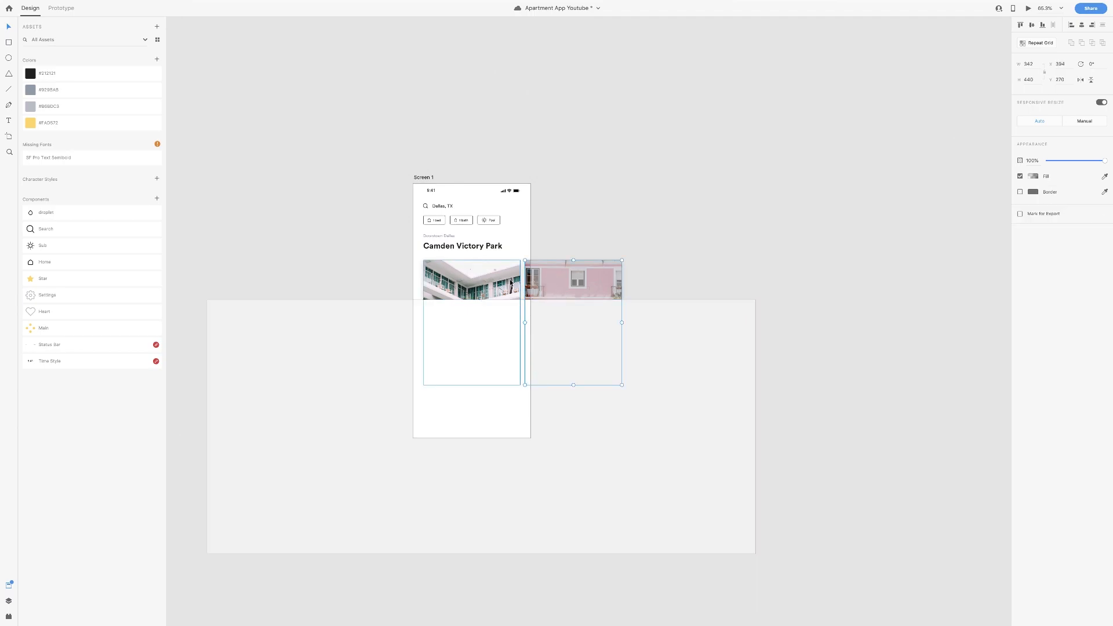
left_click(407, 336, "shift")
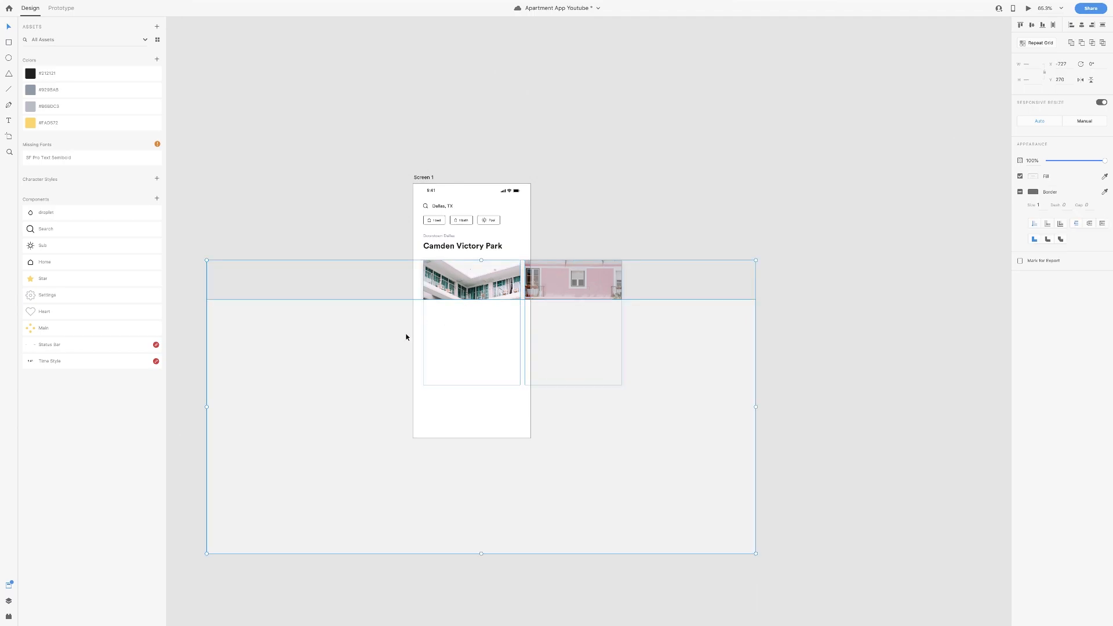
key("ctrl+shift+m")
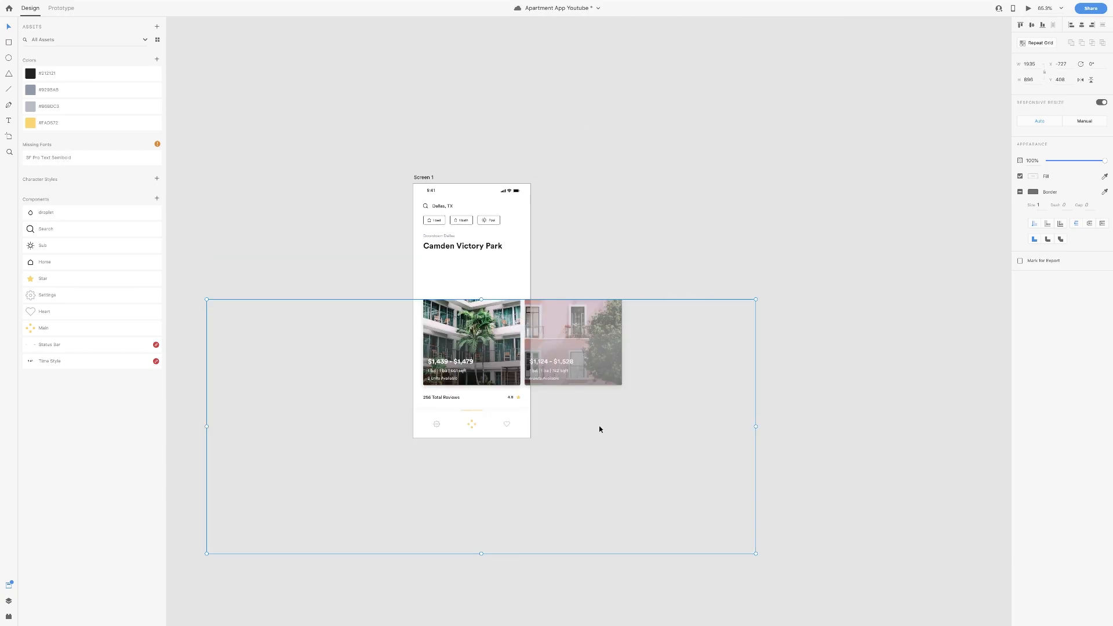
- Move the mask rectangle back up within its group so it covers both cards in full, and save the document
left_click(582, 259)
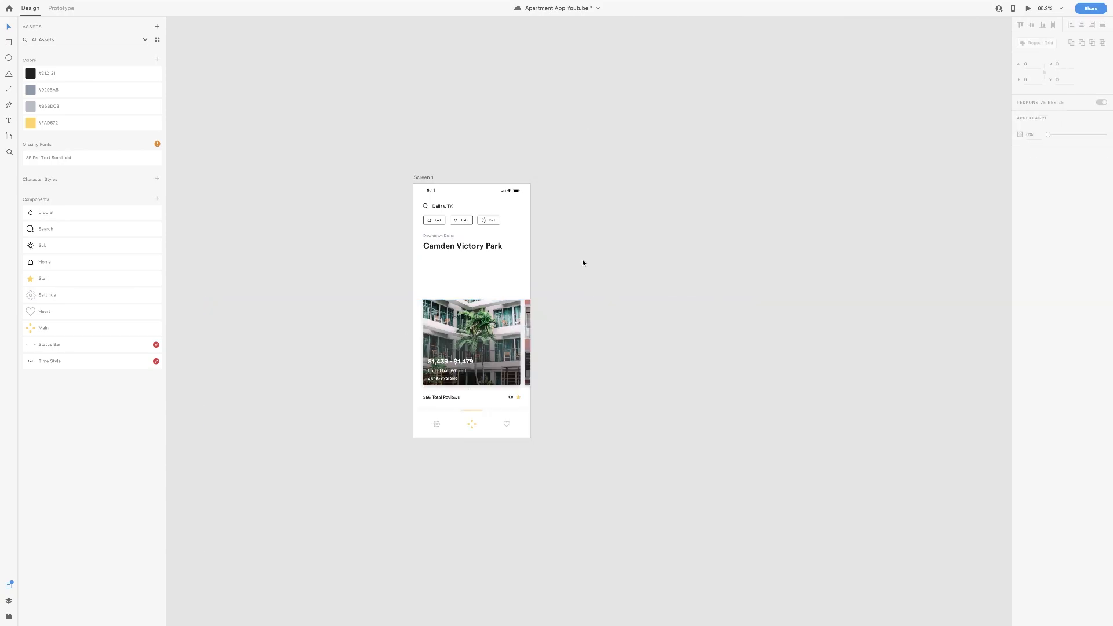
left_click(512, 362)
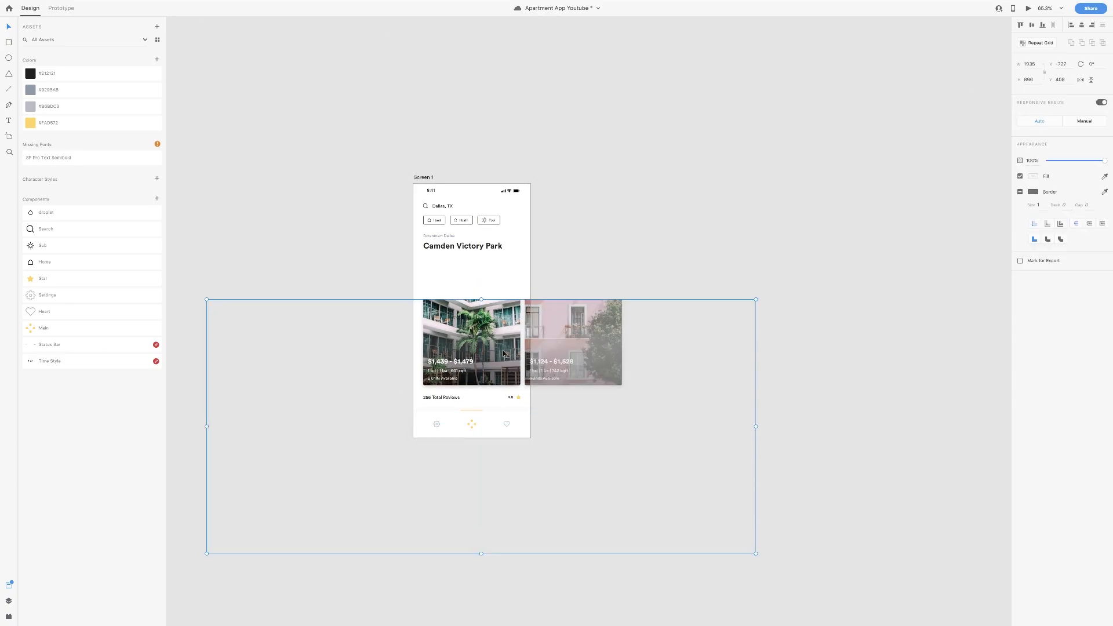
double_click(510, 356)
left_click_drag(400, 328, 394, 187)
left_click(399, 186)
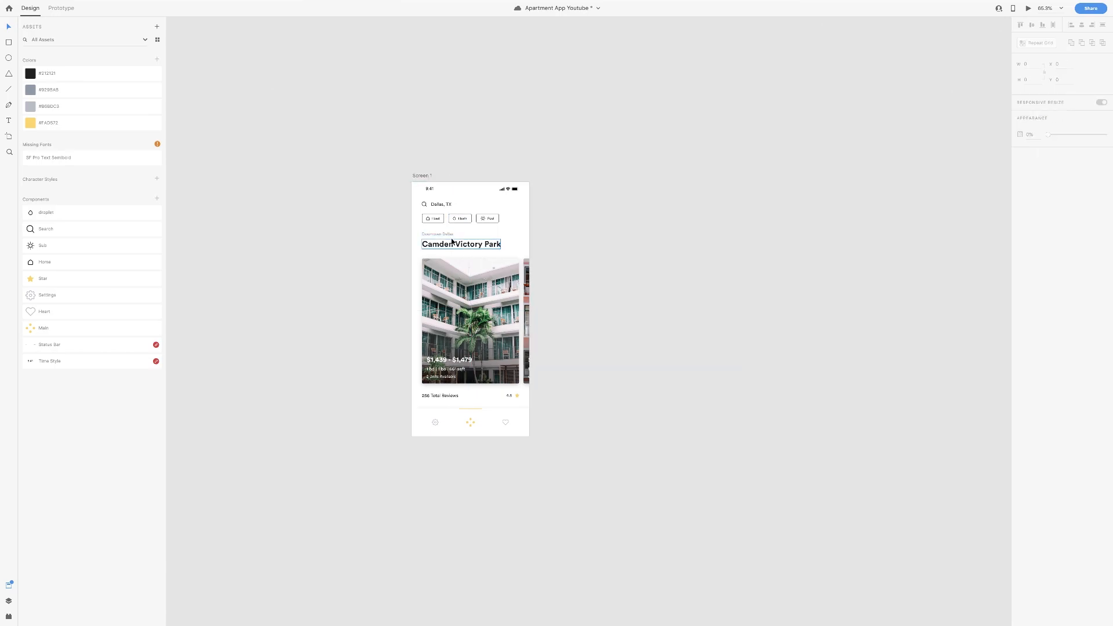
key("ctrl+s")
- Mask the Camden Victory Park title with a rectangle of about 278 by 36 drawn around it, and select the mask shape inside
scroll(447, 238, "up", 5)
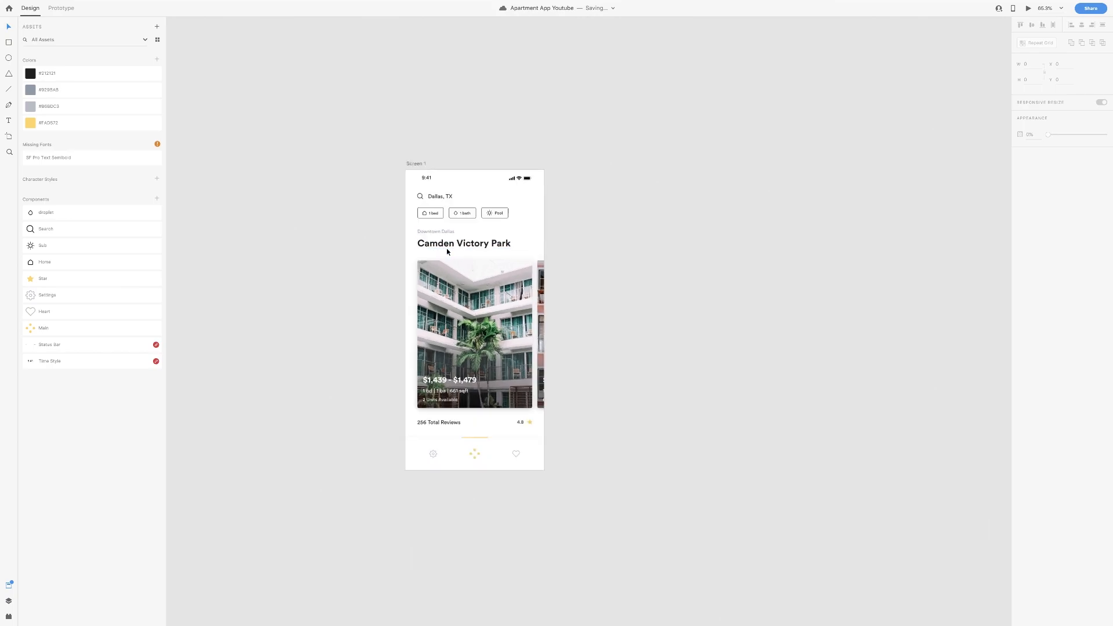
left_click(449, 250)
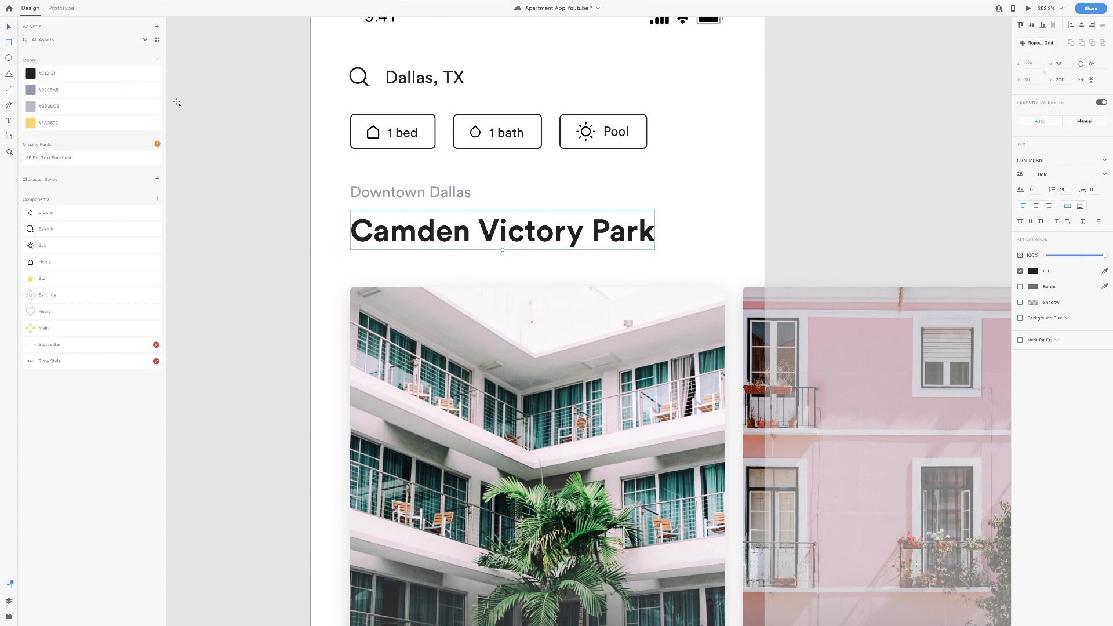
left_click_drag(350, 211, 656, 250)
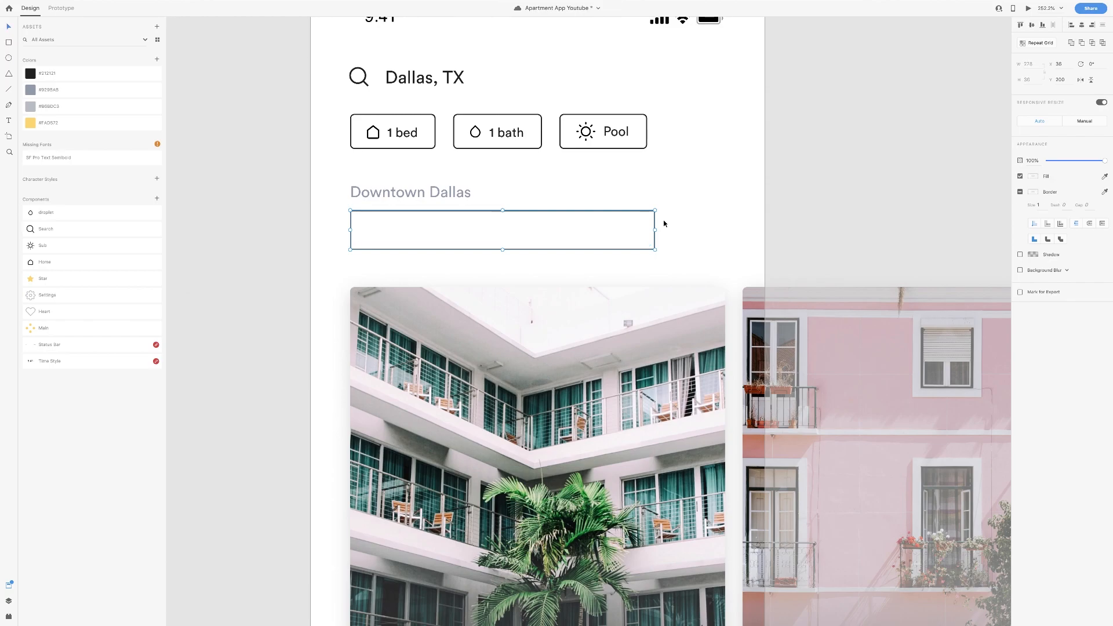
key("ctrl+shift+m")
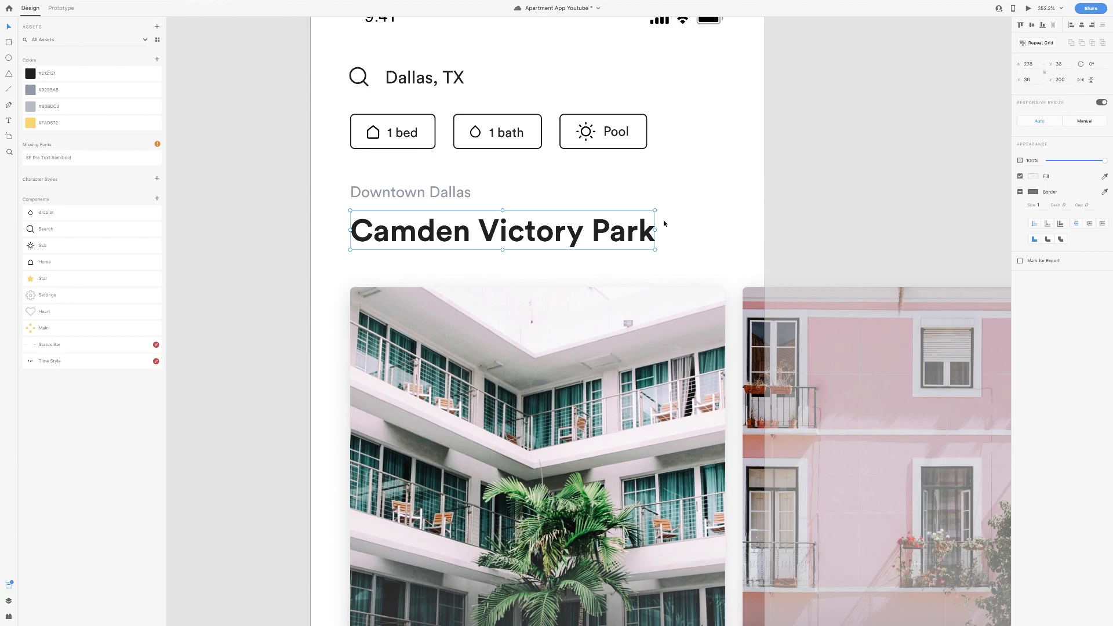
double_click(601, 234)
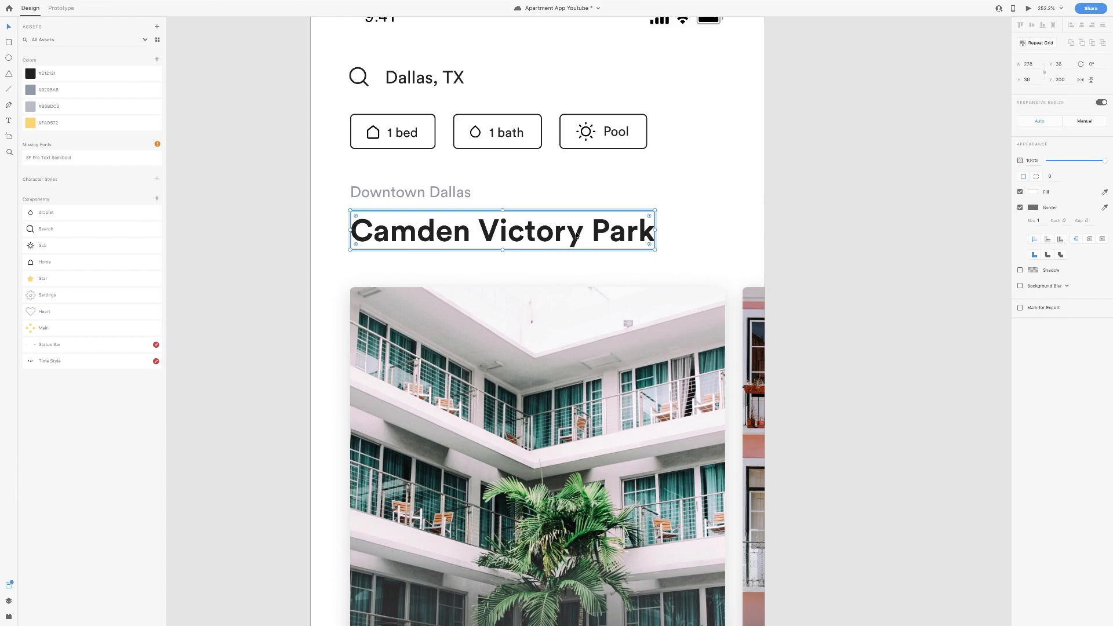
- Duplicate the Camden Victory Park title inside its mask and place the copy directly below the original
left_click(577, 235)
left_click_drag(533, 233, 535, 272)
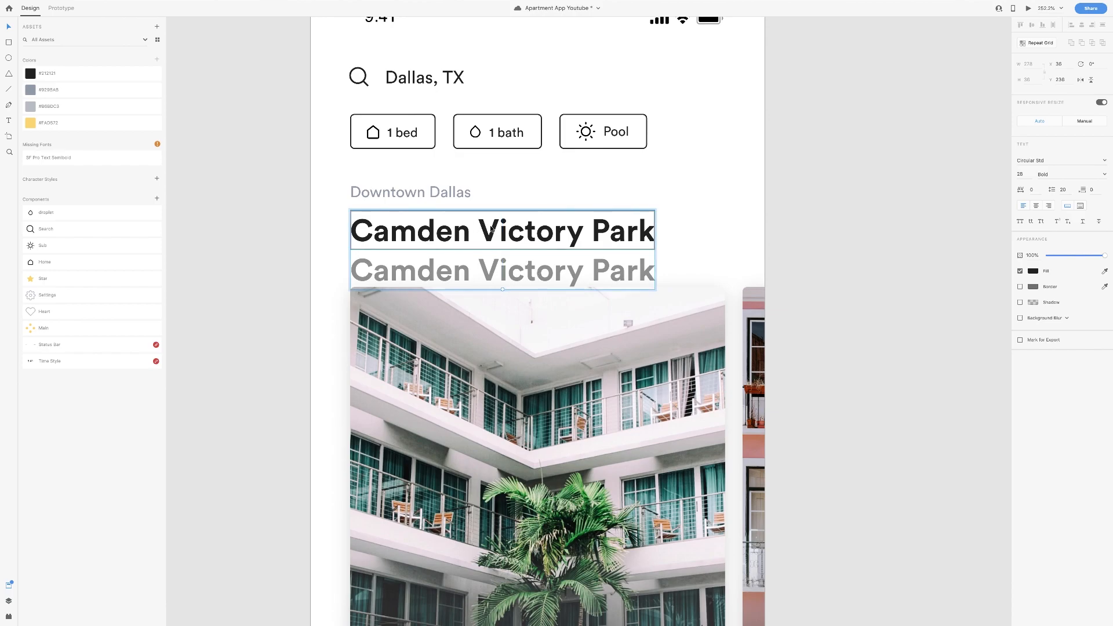
key("Delete")
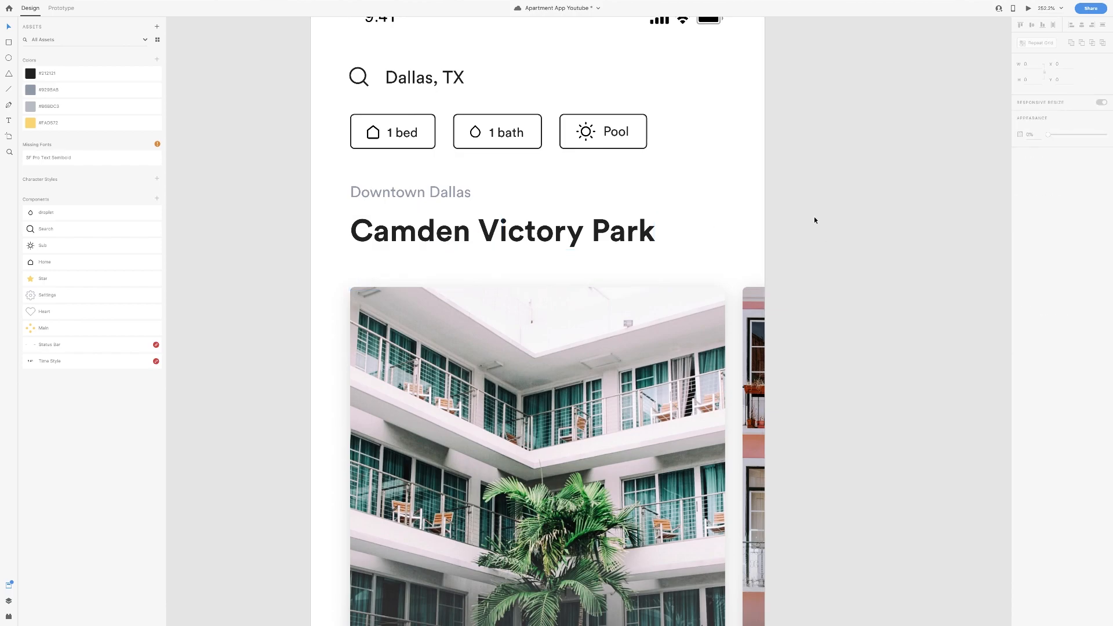
left_click(486, 237)
left_click_drag(486, 239, 493, 269)
- Change the text of the lower title copy to Atera Apartments and leave the mask group
double_click(492, 269)
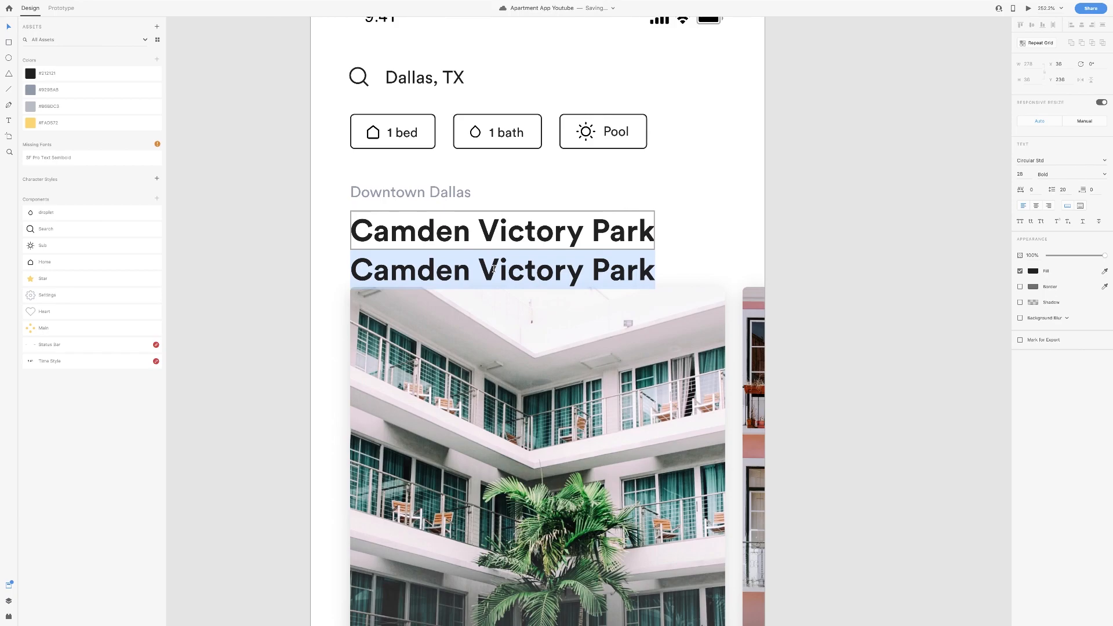
type("A")
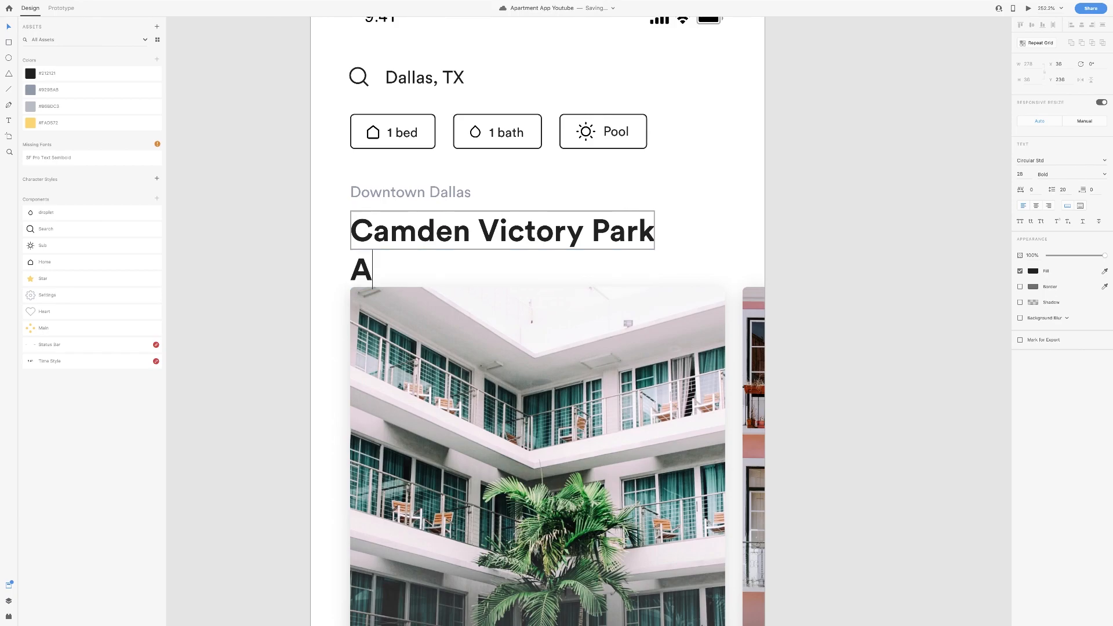
type("tera Apart")
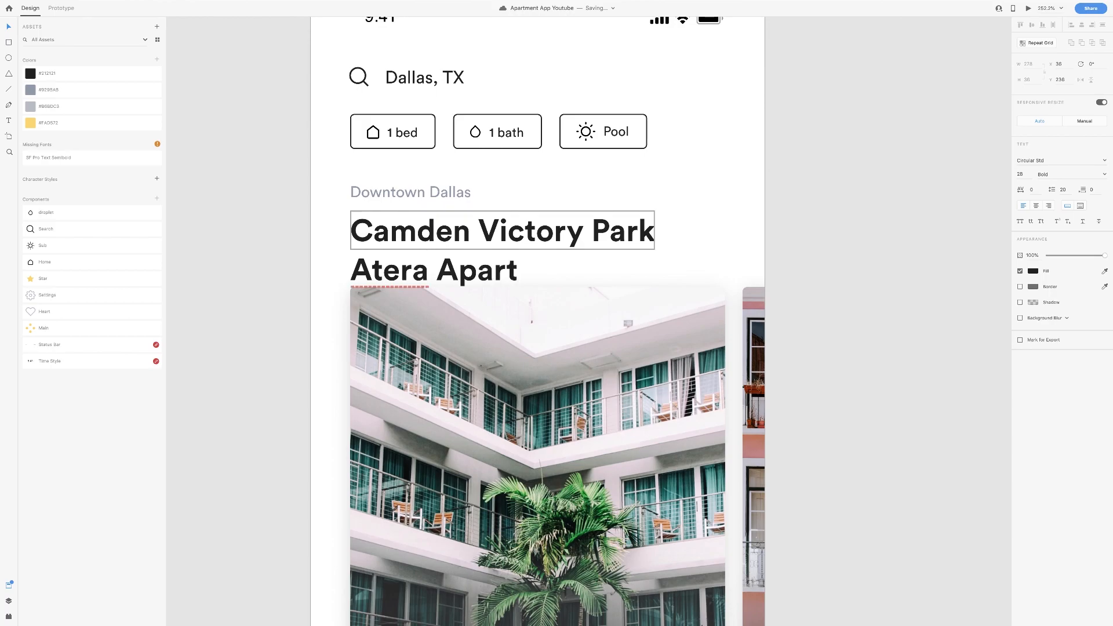
type("ments")
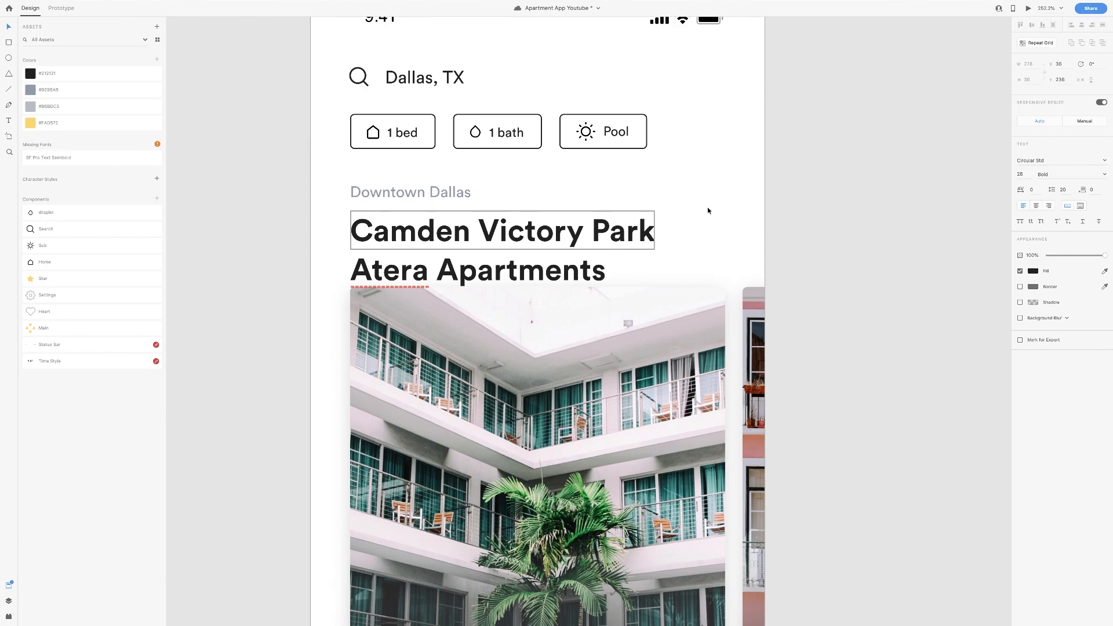
key("ctrl+z")
key("ctrl+z")
key("ctrl+z")
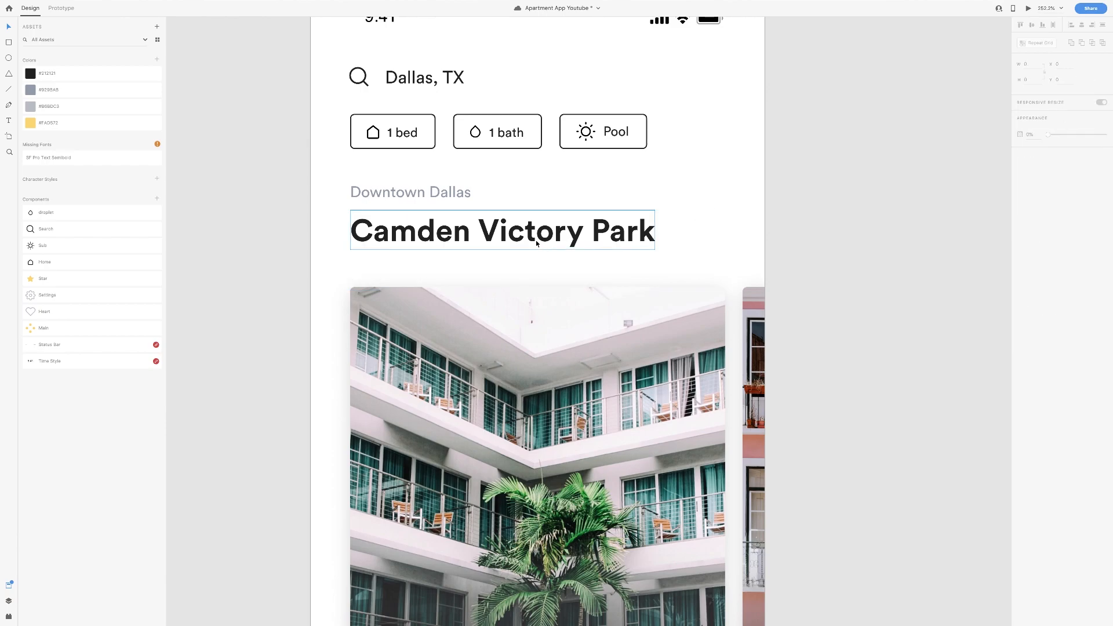
- Try shifting both titles up within the mask until Atera Apartments fills it, and return them to their starting position
double_click(529, 234)
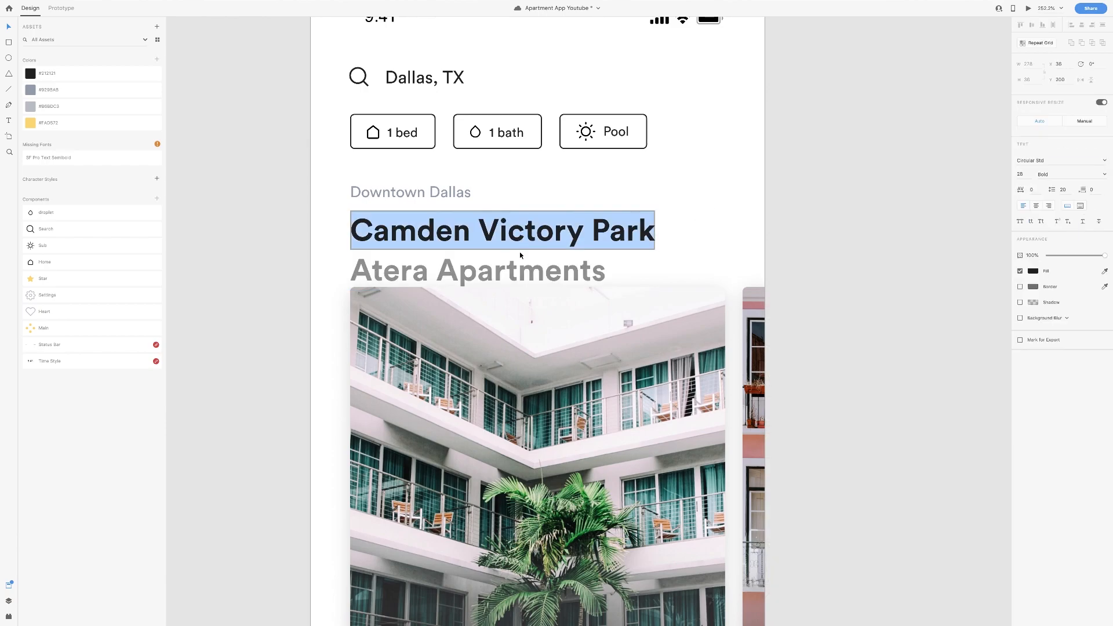
scroll(536, 255, "down", 3)
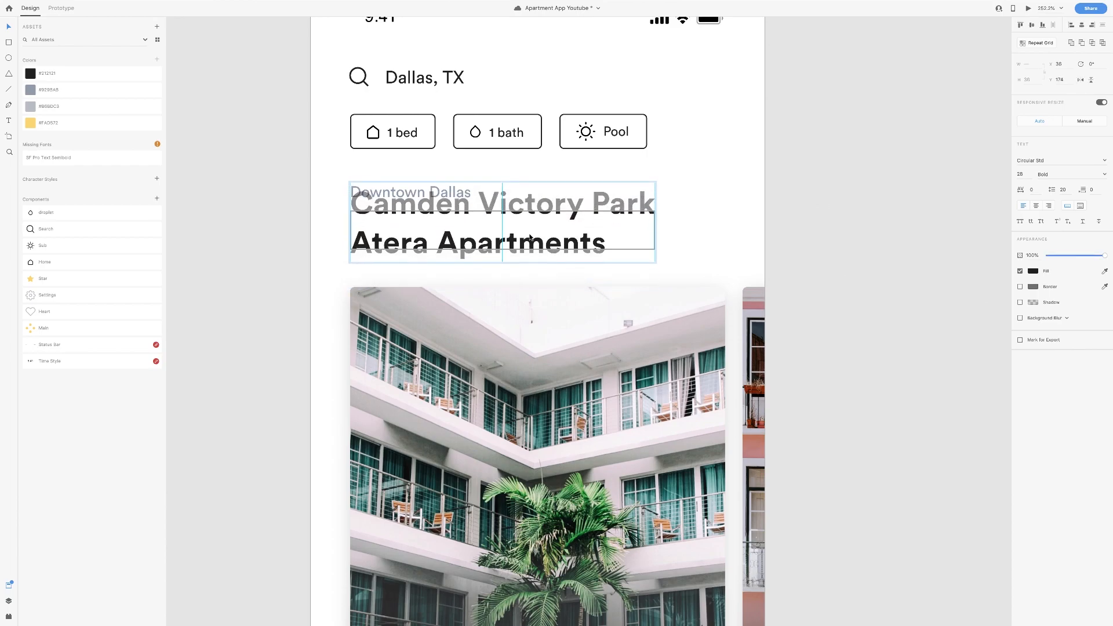
scroll(531, 226, "up", 2)
scroll(531, 226, "down", 2)
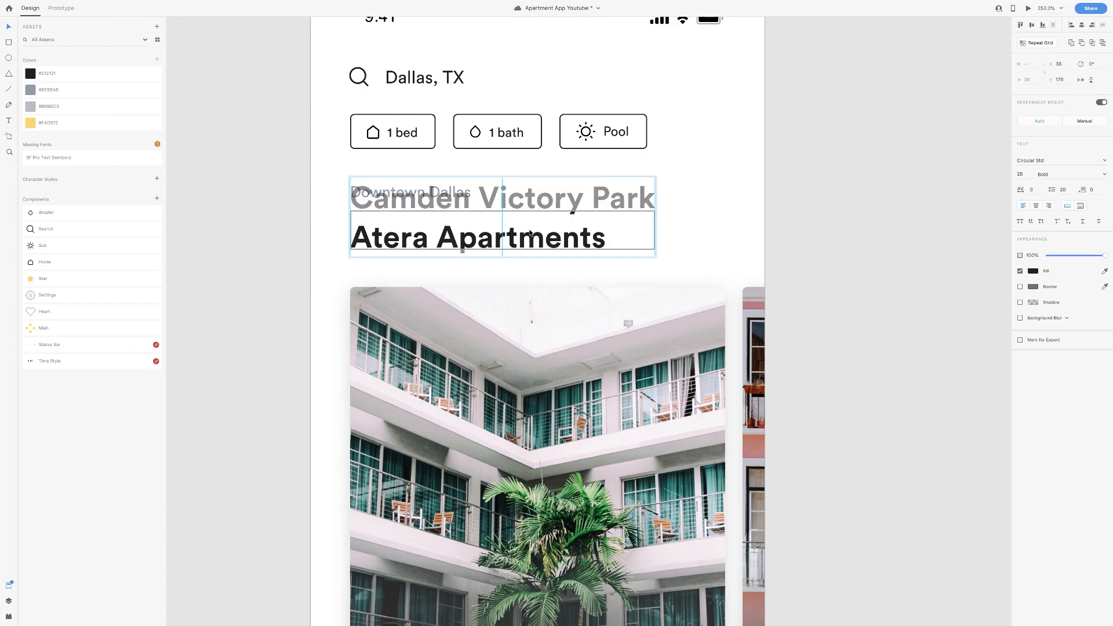
left_click(666, 203)
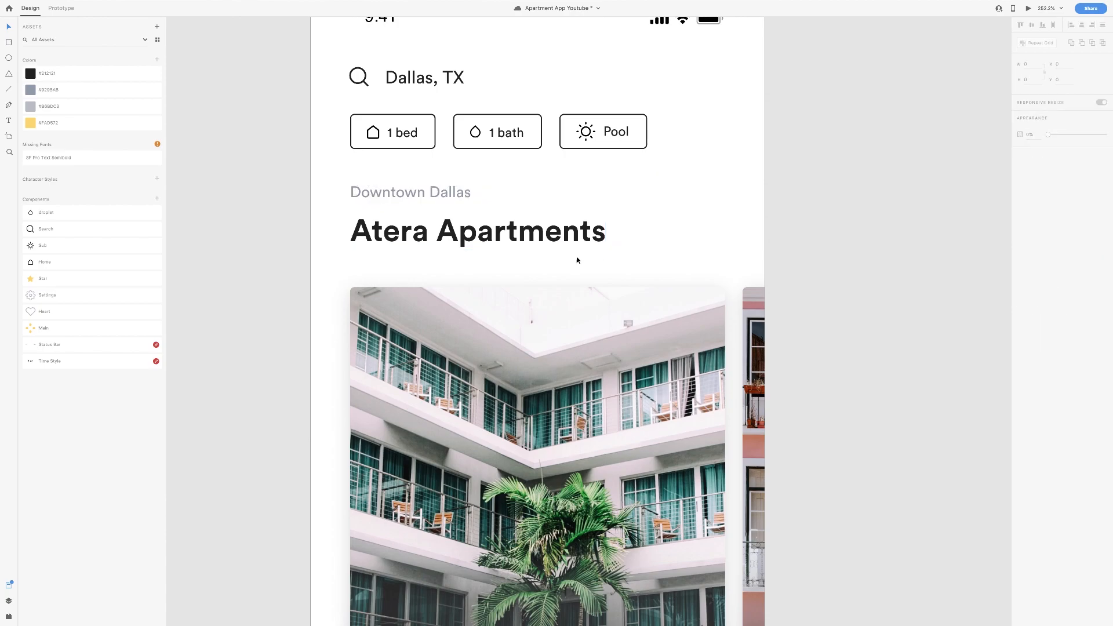
left_click(520, 241)
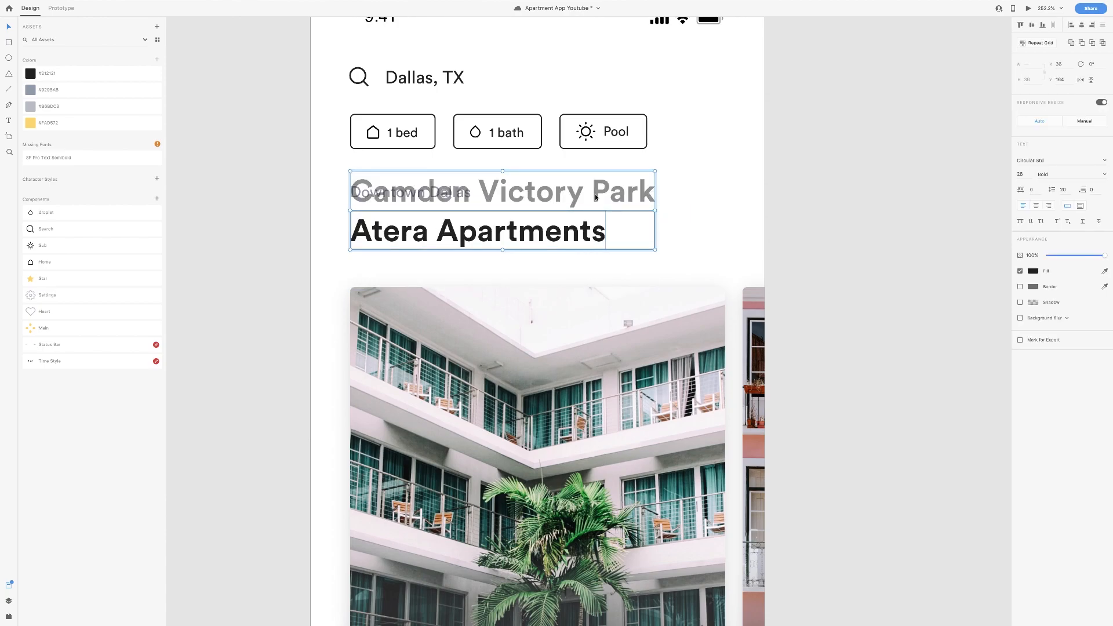
scroll(606, 235, "up", 2)
scroll(606, 235, "down", 2)
scroll(663, 231, "up", 2)
scroll(662, 231, "down", 2)
scroll(662, 231, "up", 2)
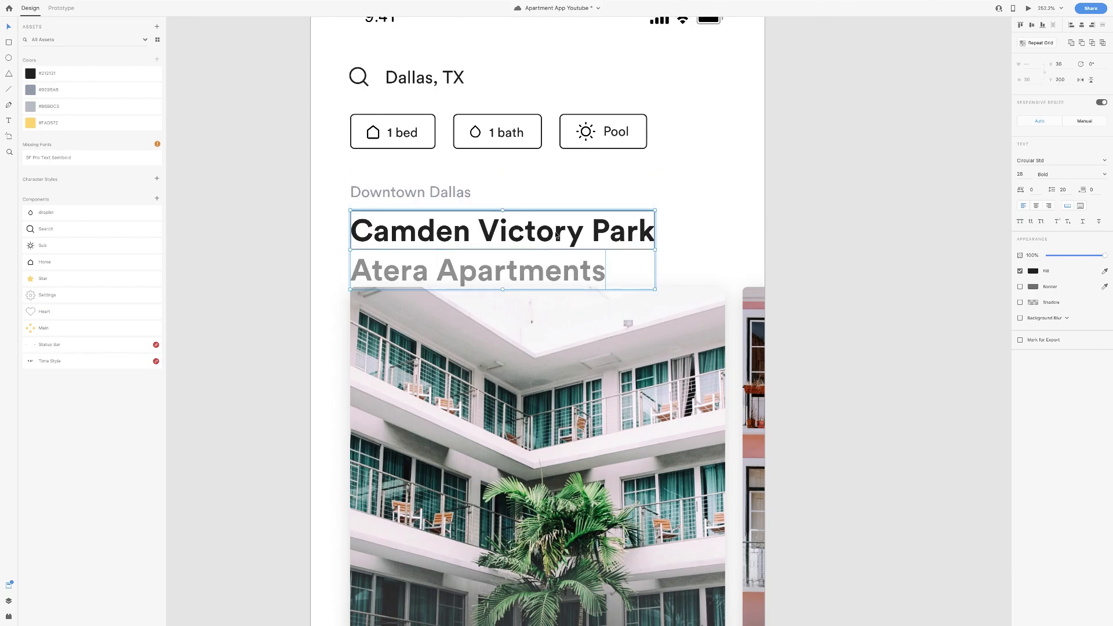
left_click(708, 236)
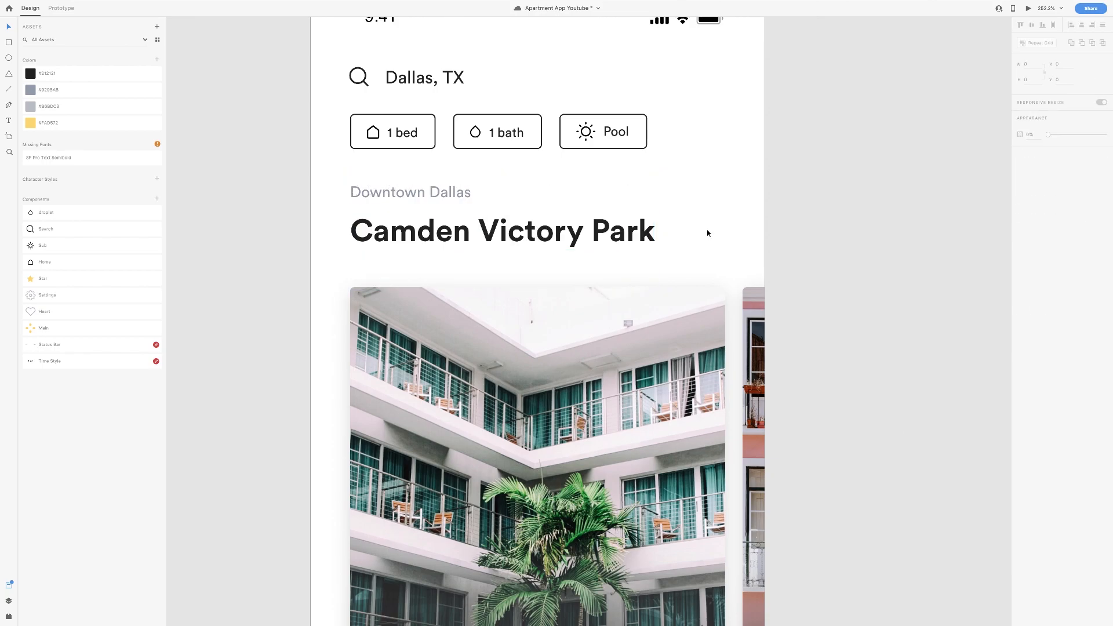
- Mask the Downtown Dallas subtitle with a rectangle of about 112 by 21 drawn around it
scroll(394, 199, "up", 3)
left_click(396, 194)
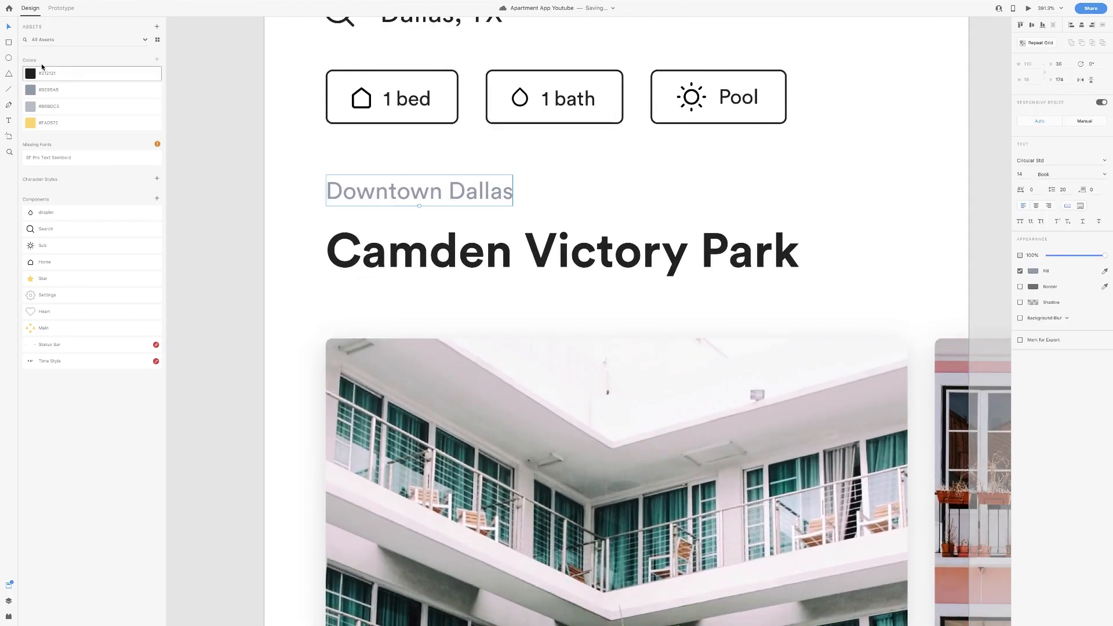
key("r")
left_click_drag(327, 176, 516, 210)
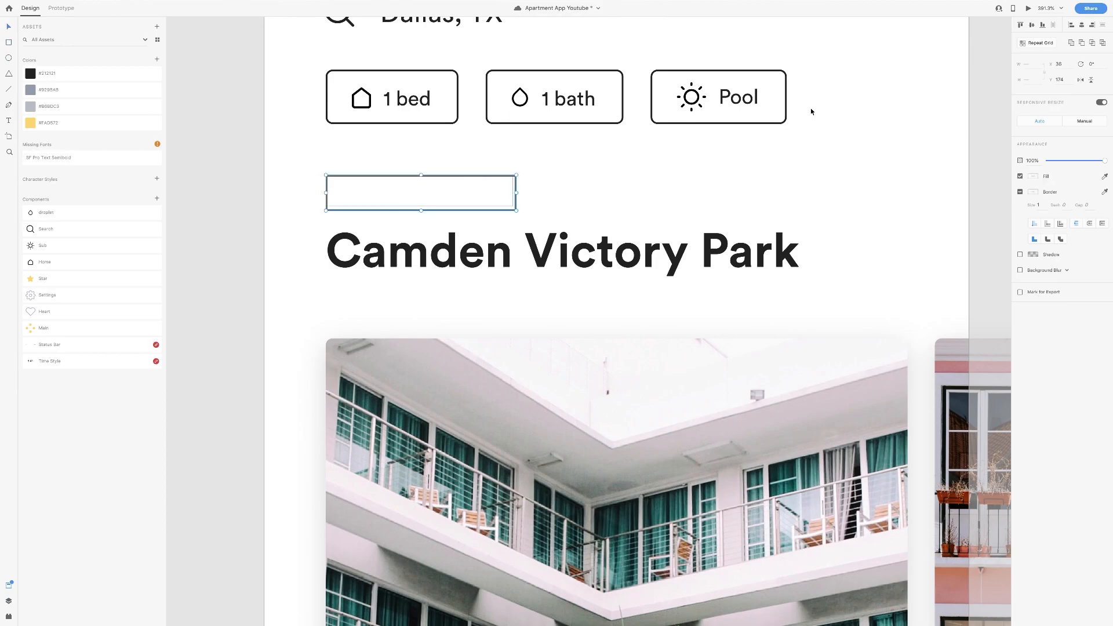
key("ctrl+z")
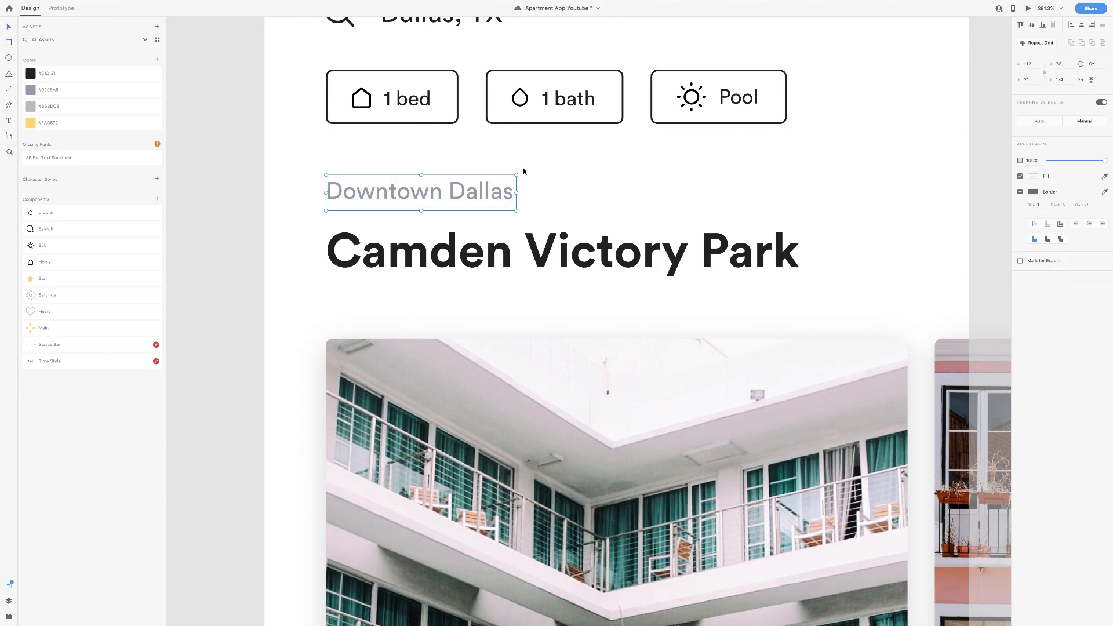
double_click(438, 193)
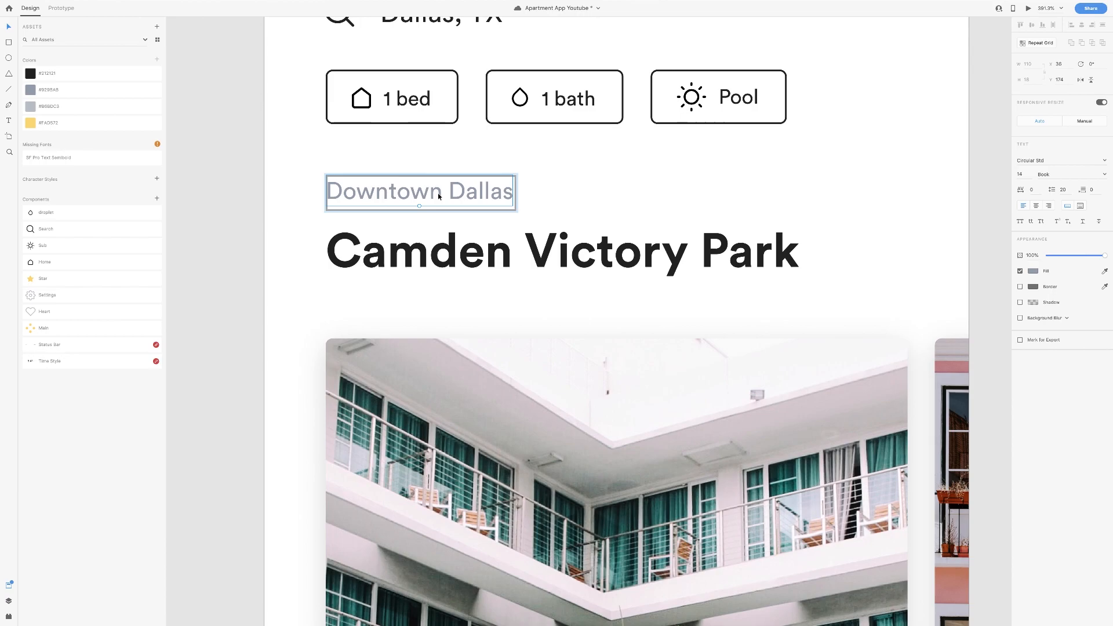
left_click_drag(447, 211, 449, 230)
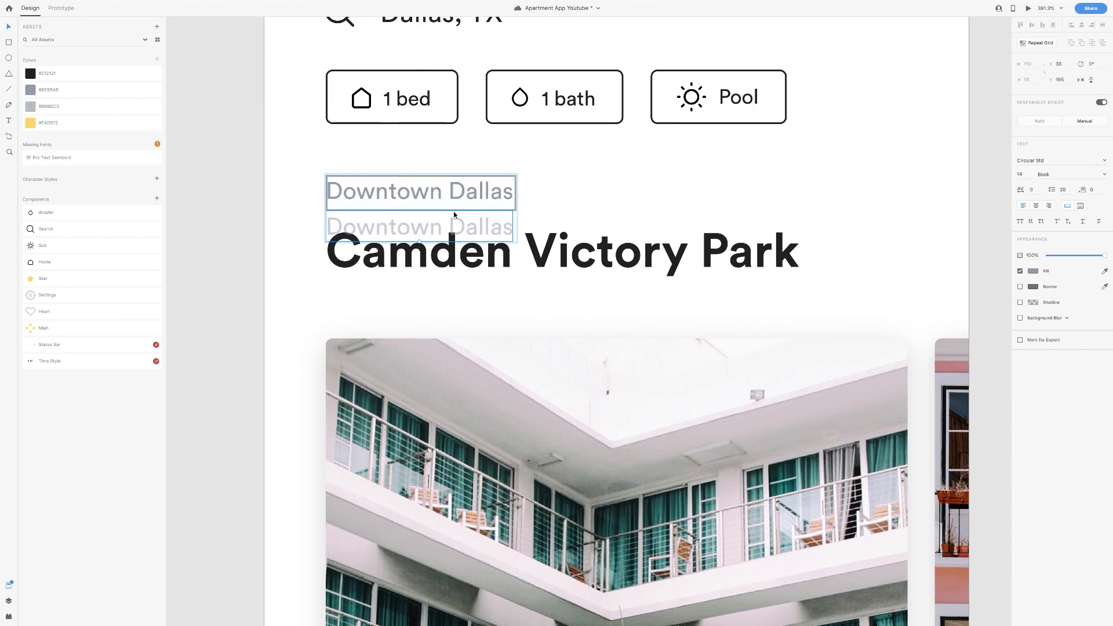
key("ctrl+z")
left_click(541, 193)
- Shorten the Downtown Dallas mask rectangle from its lower edge to a height of 18
left_click(503, 201)
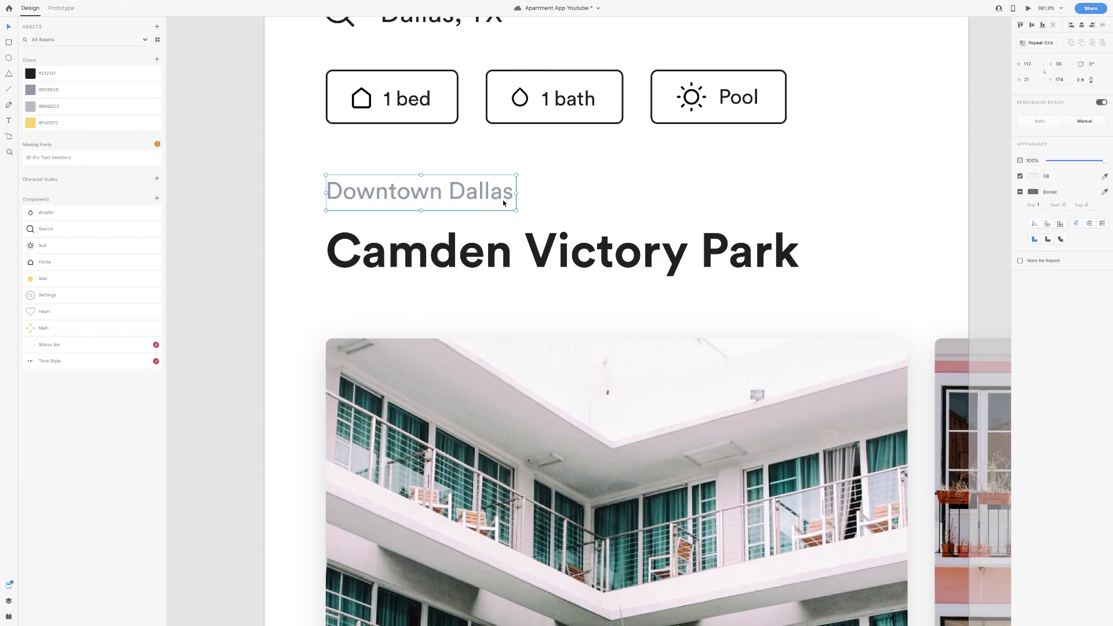
left_click_drag(423, 210, 424, 206)
double_click(446, 197)
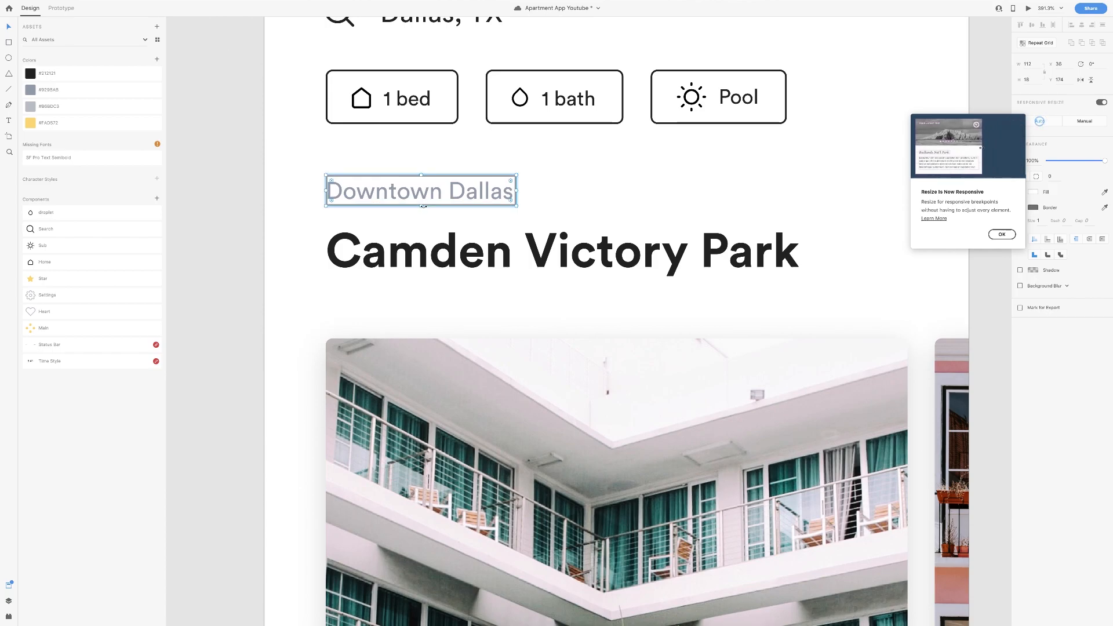
- Duplicate the Downtown Dallas subtitle directly below itself inside the mask and change the copy's text to Uptown Dallas
double_click(467, 194)
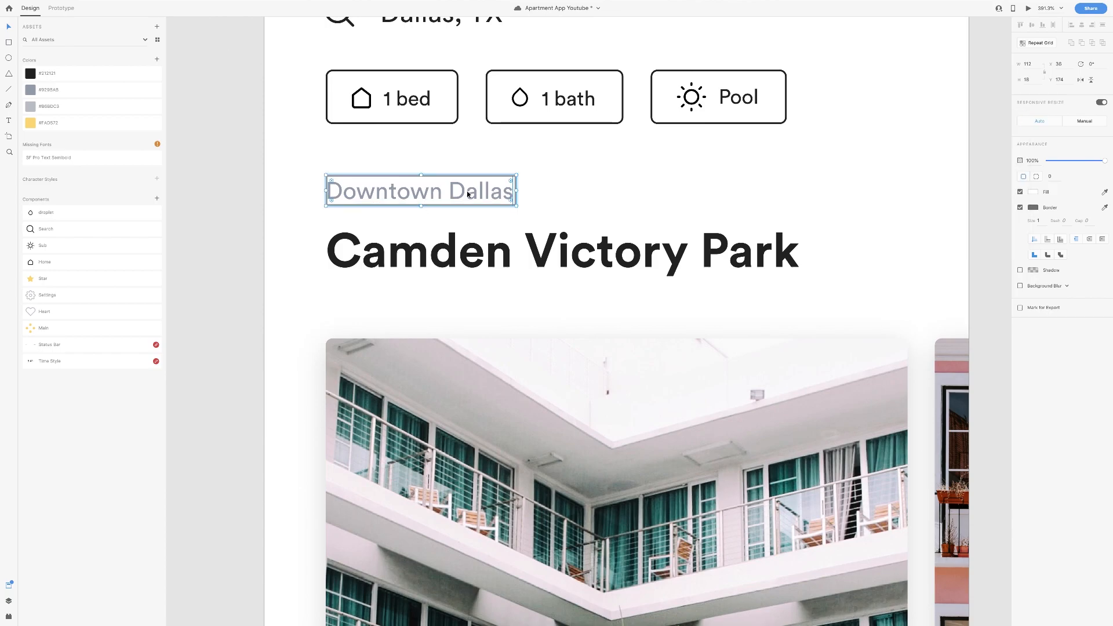
left_click_drag(467, 195, 471, 224)
double_click(451, 222)
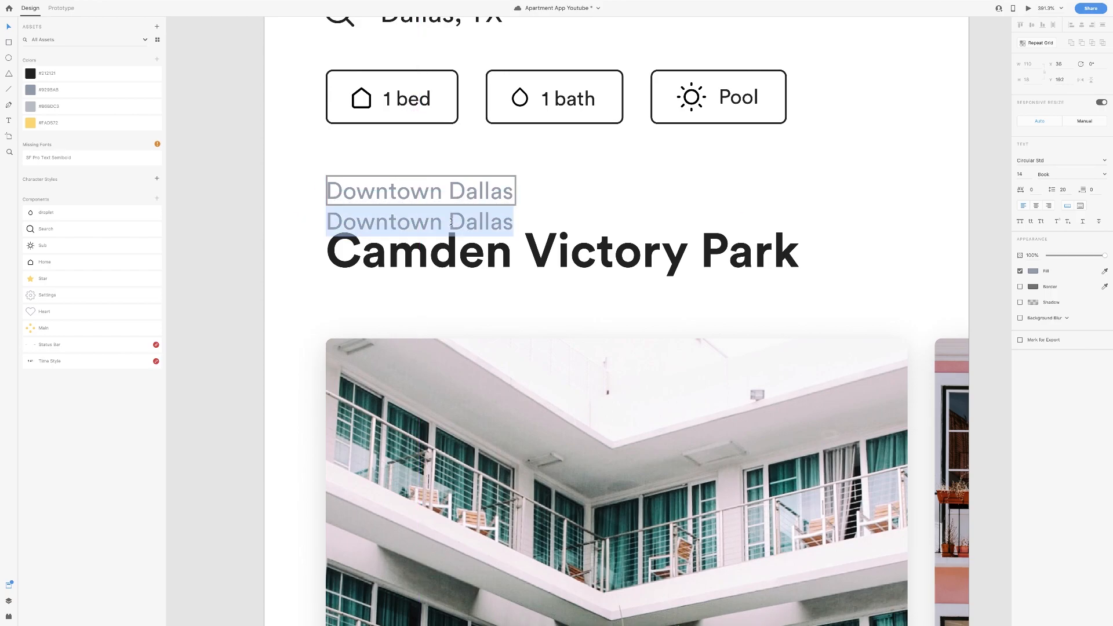
type("U")
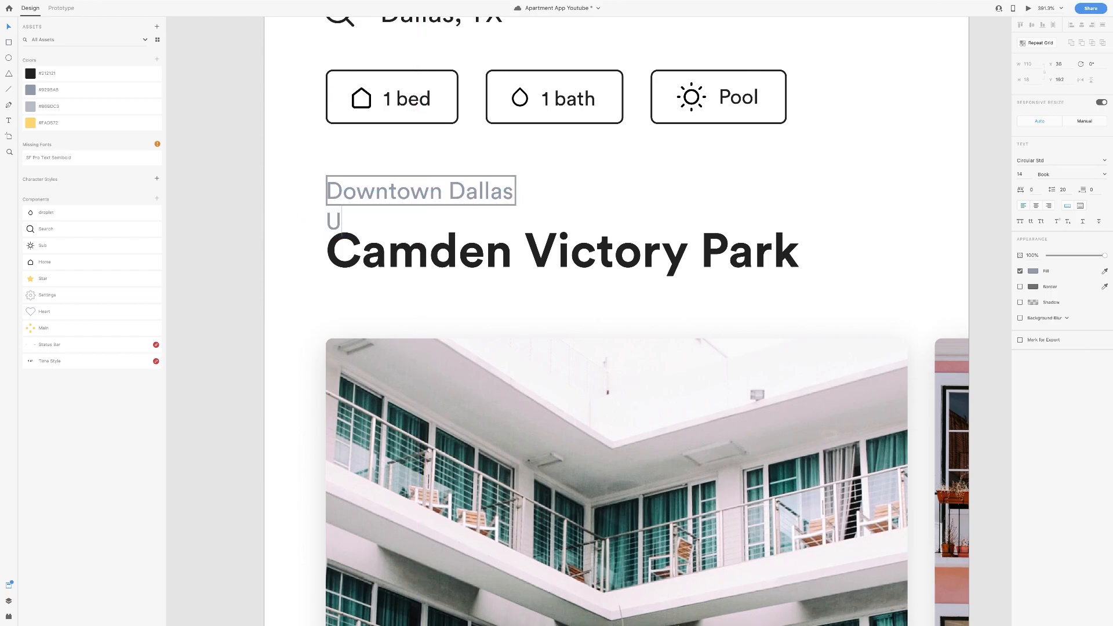
type("O")
key("BackSpace")
type("ptoen")
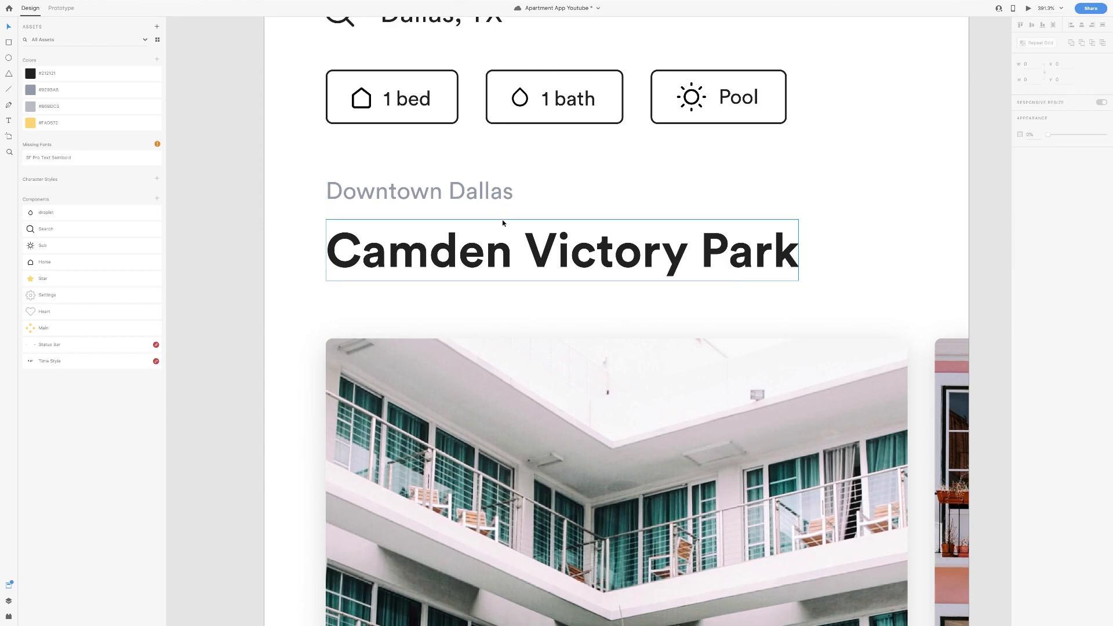
left_click(490, 197)
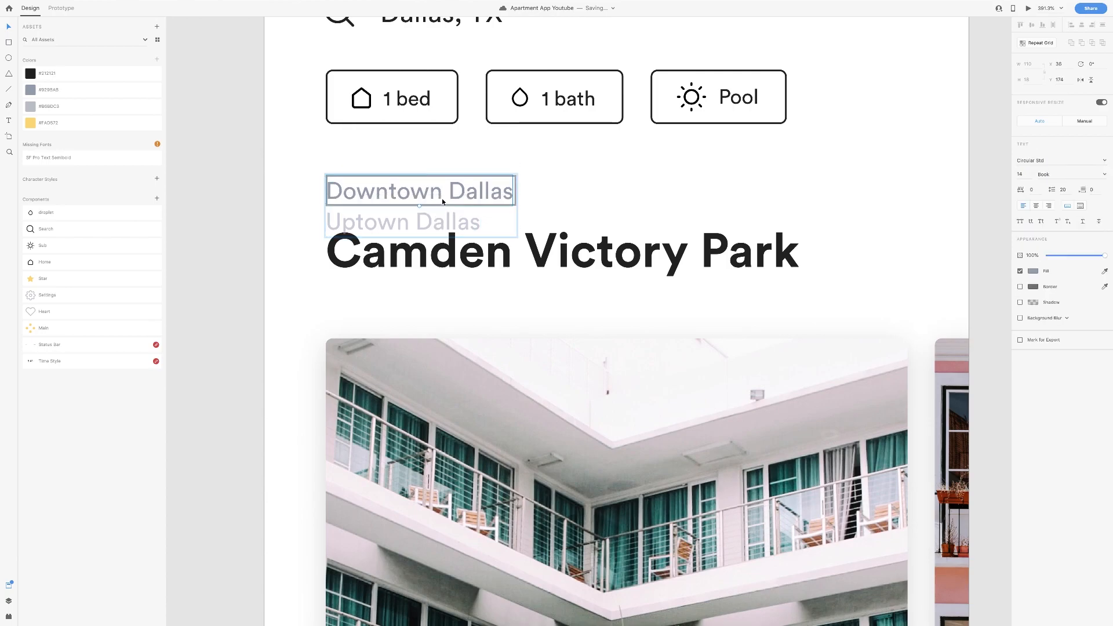
double_click(443, 201)
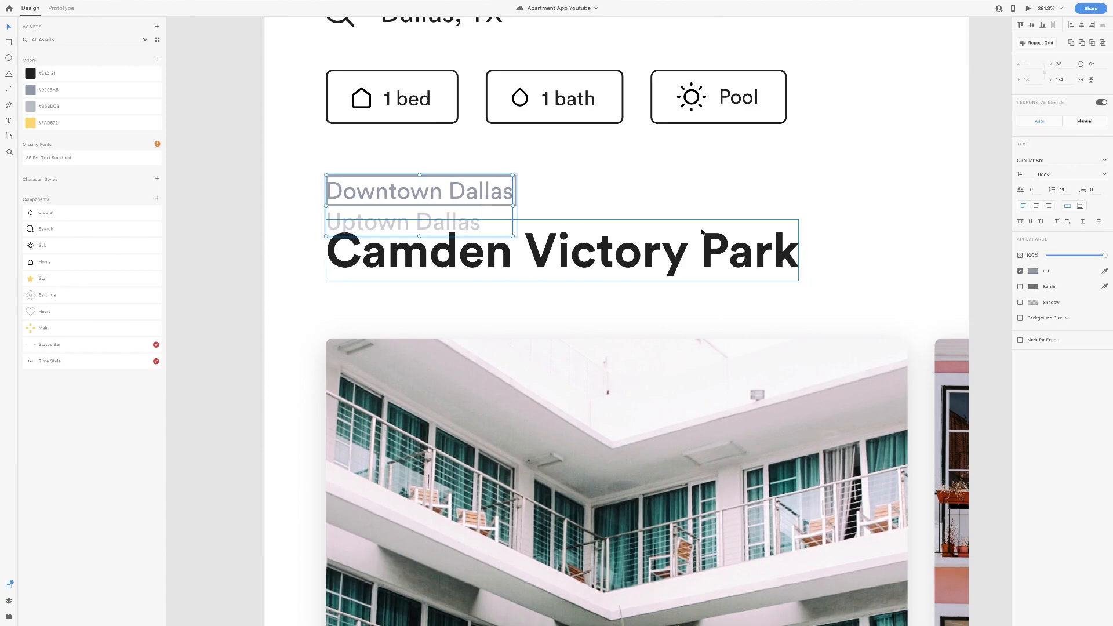
- Duplicate the Screen 1 artboard and rename the copy Screen 2
key("ctrl+0")
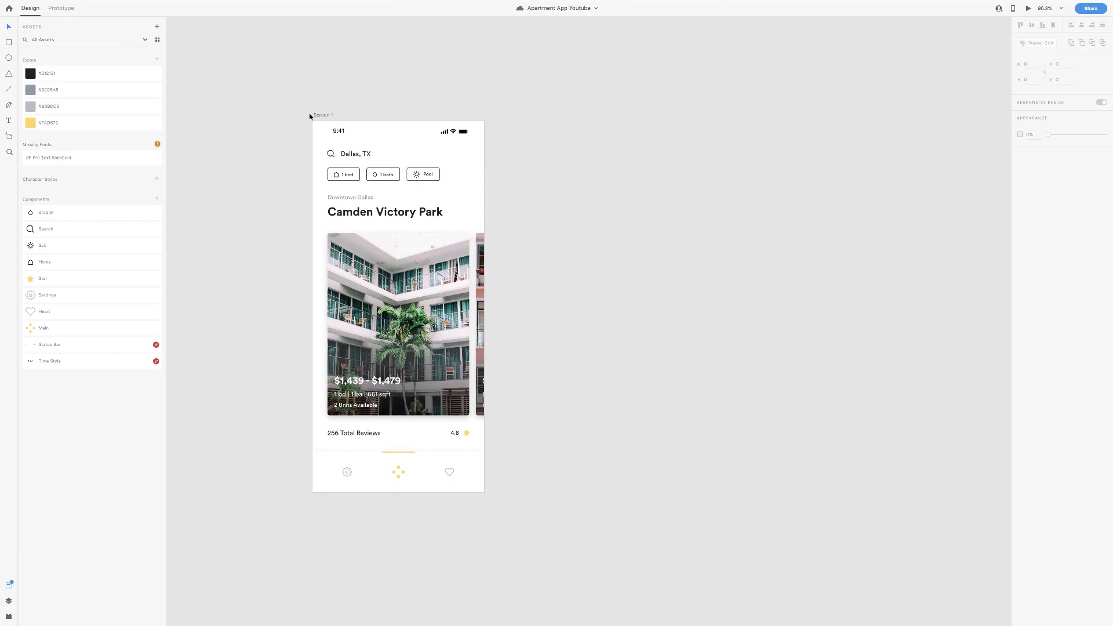
left_click(321, 115)
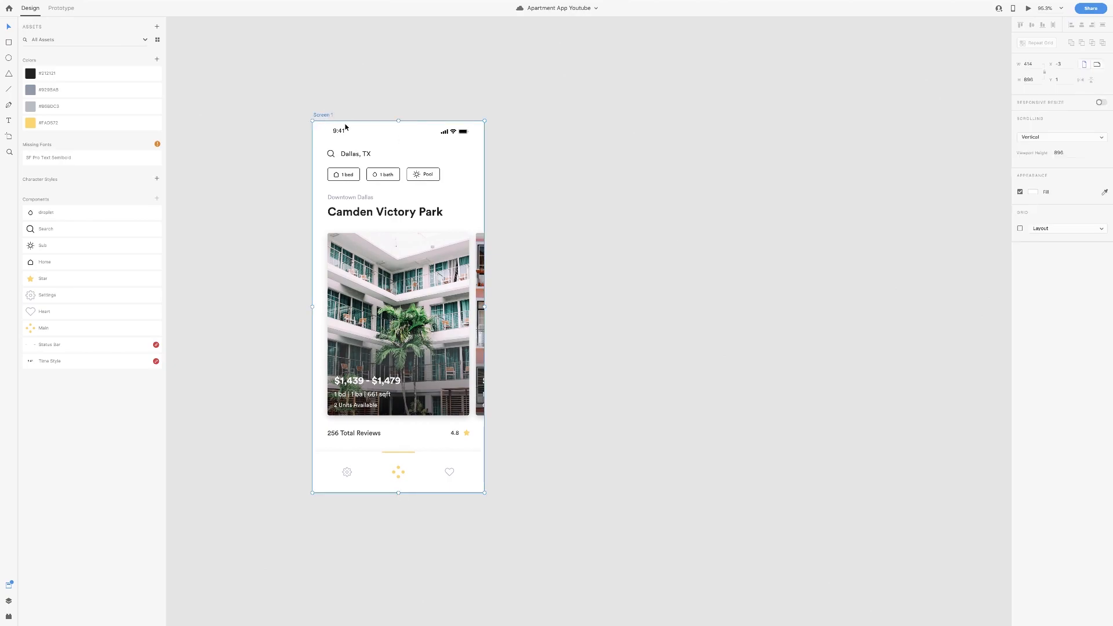
key("ctrl+d")
double_click(539, 114)
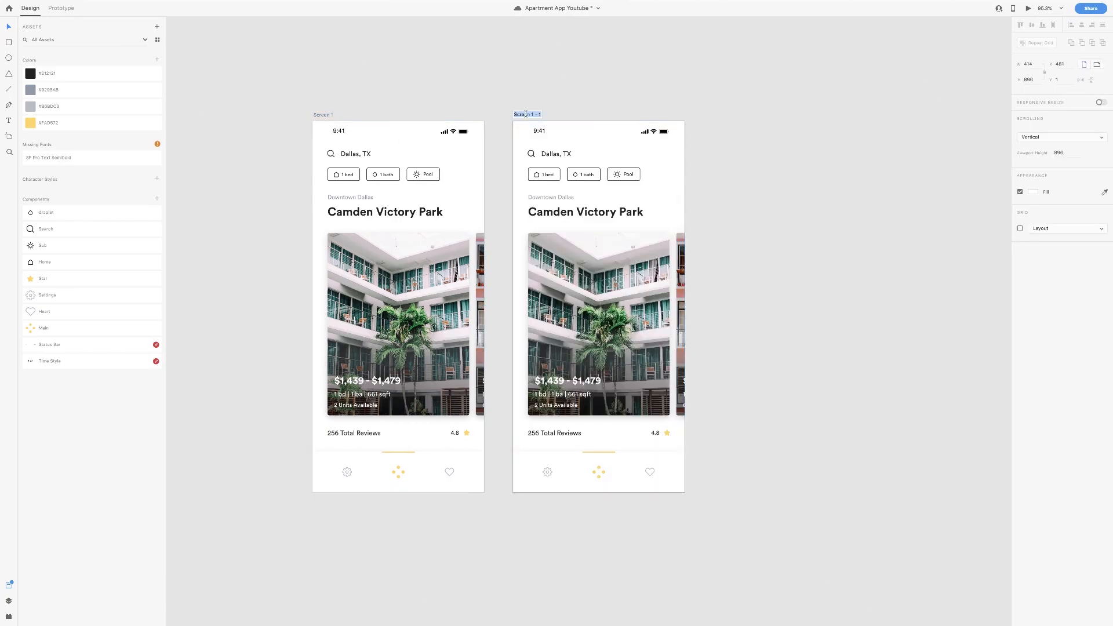
key("BackSpace")
key("Return")
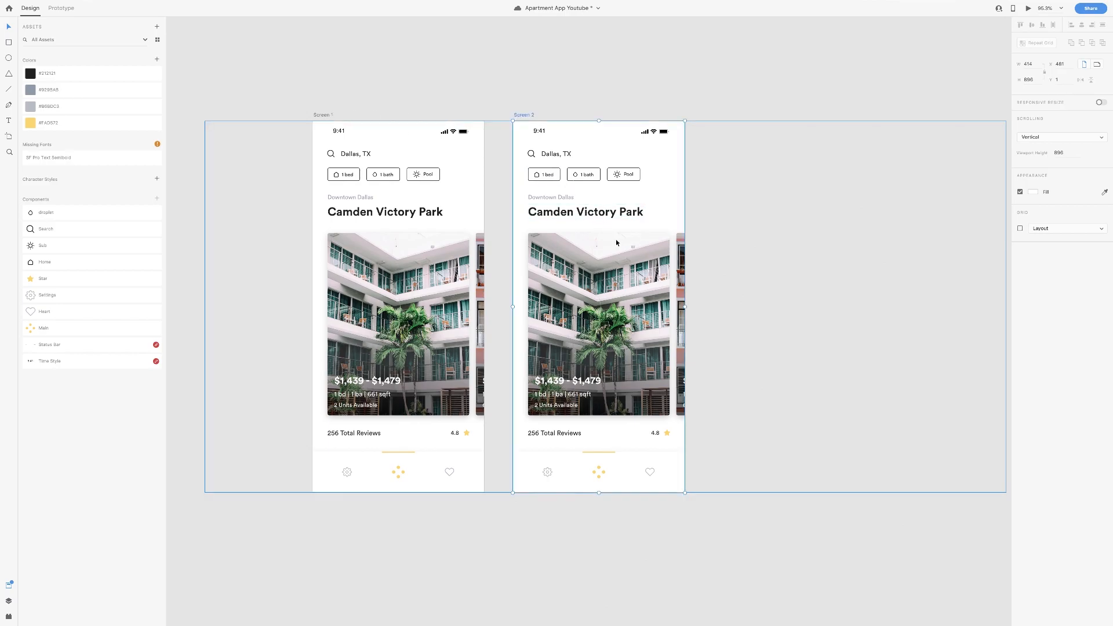
- On Screen 2, move both subtitles up within their mask so only Uptown Dallas shows in the original subtitle position
scroll(618, 243, "up", 5)
scroll(586, 214, "up", 2)
double_click(528, 241)
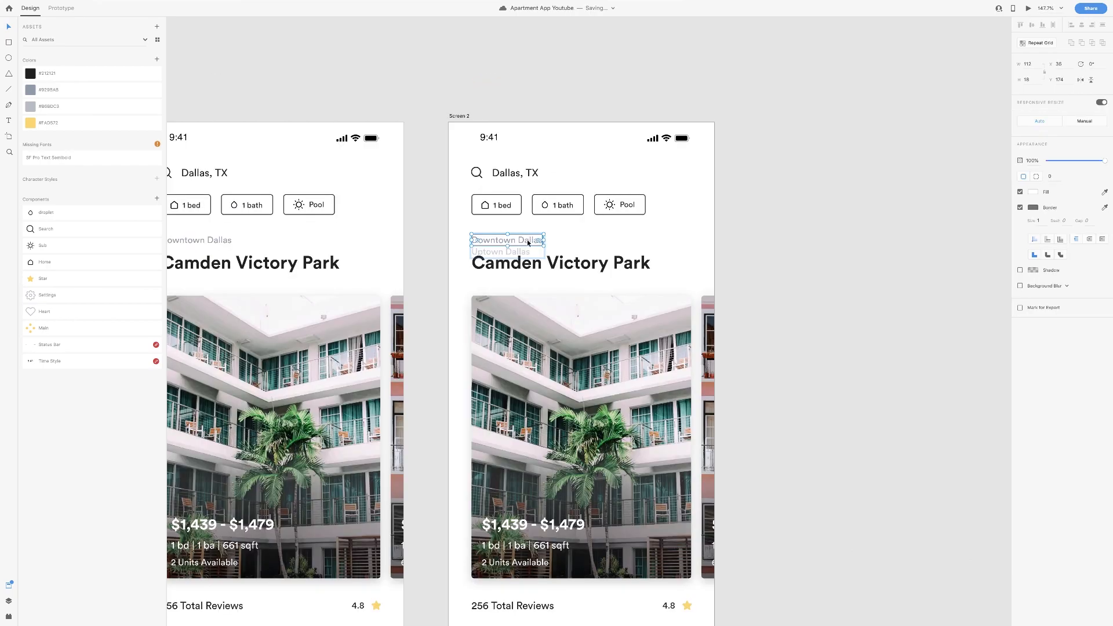
left_click(520, 253, "shift")
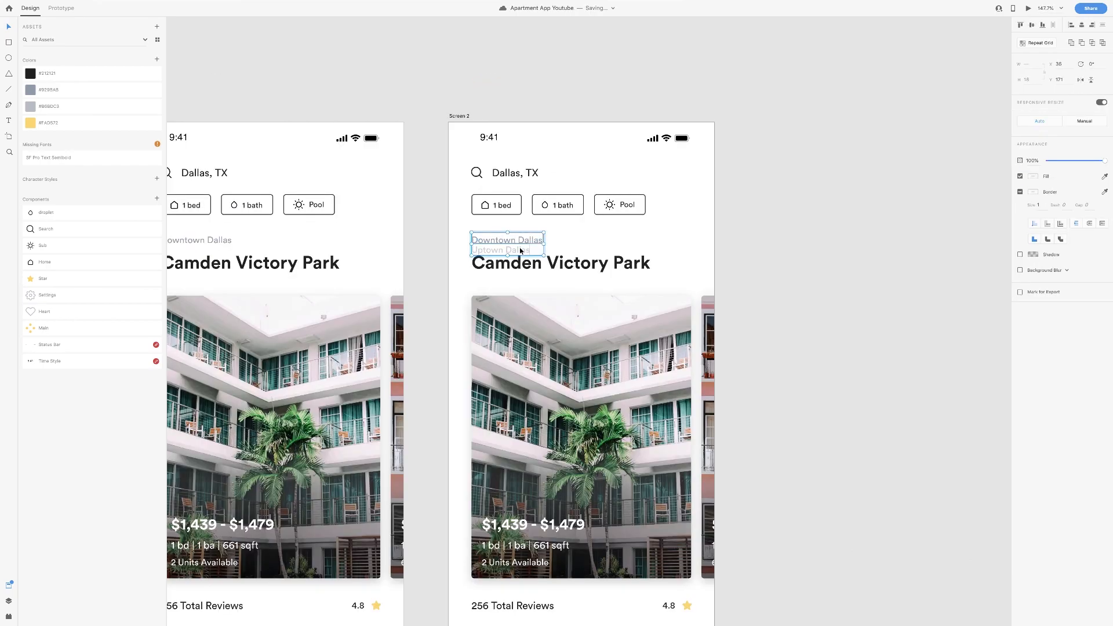
double_click(520, 241)
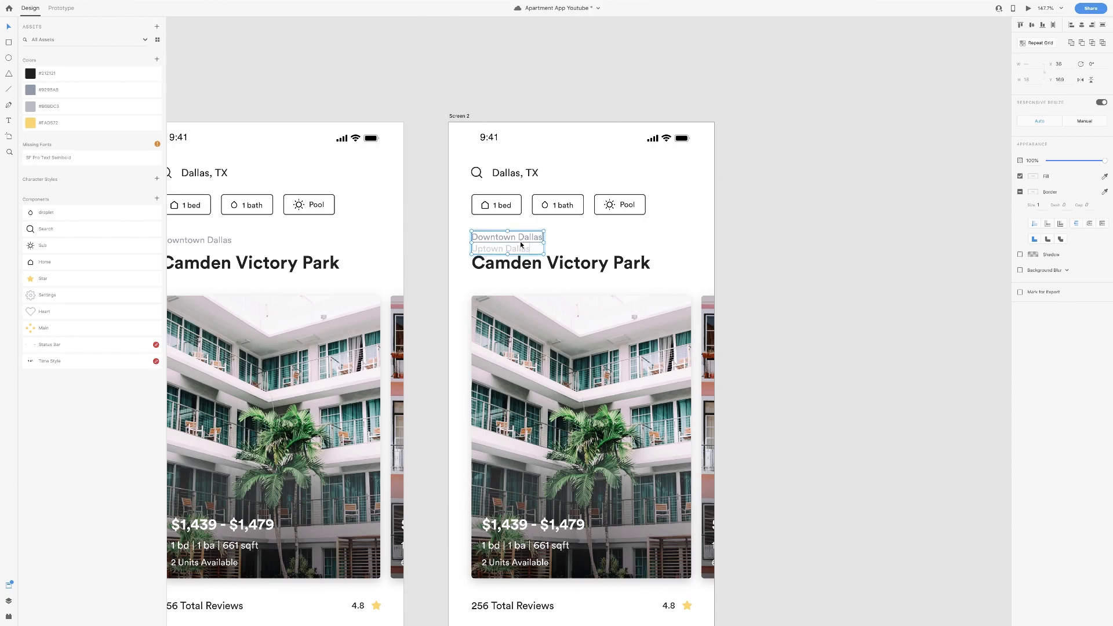
key("BackSpace")
key("Escape")
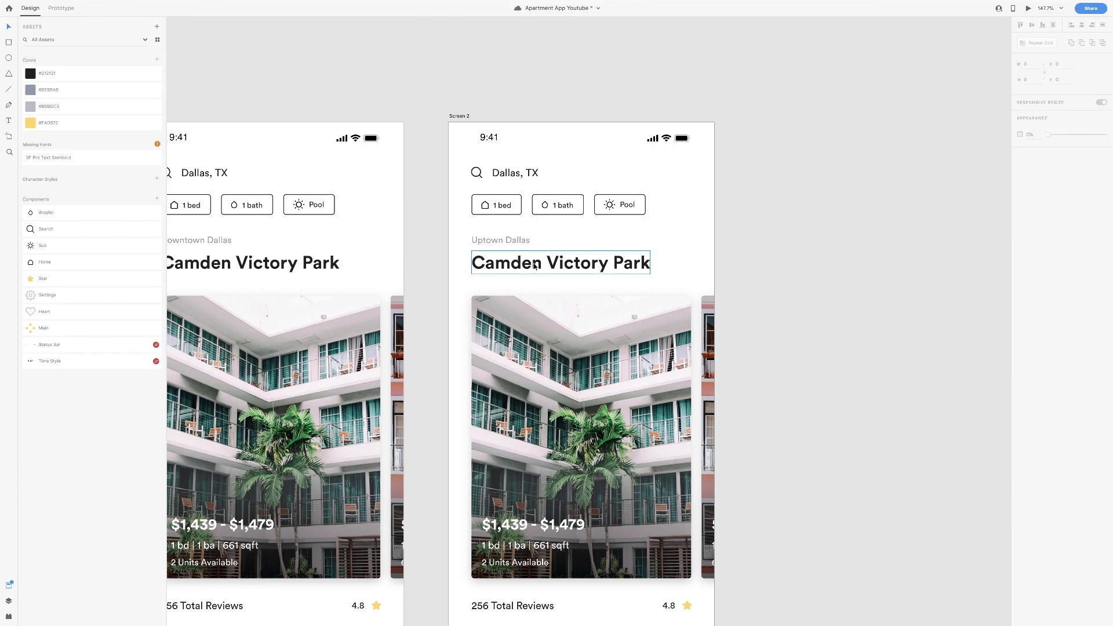
- On Screen 2, move both titles up within their mask so Atera Apartments shows in the original title position
double_click(534, 265)
left_click(546, 286, "shift")
left_click_drag(546, 287, 548, 264)
left_click(686, 256)
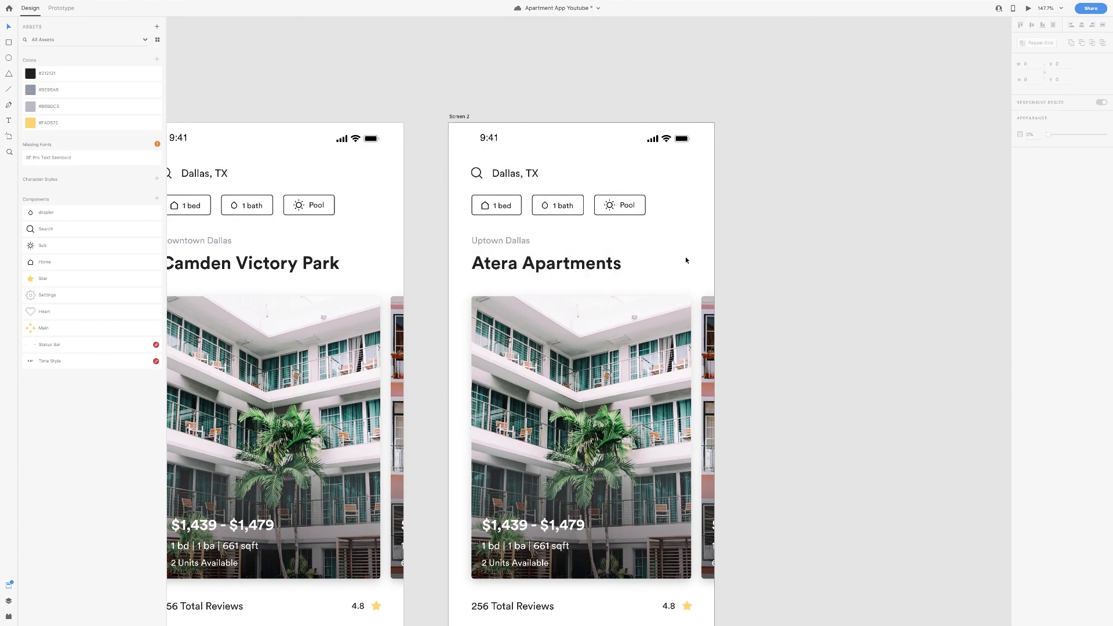
- On Screen 2, select both apartment cards and move them left so the pink building card takes the first card's place
scroll(618, 267, "down", 1)
scroll(613, 269, "down", 5)
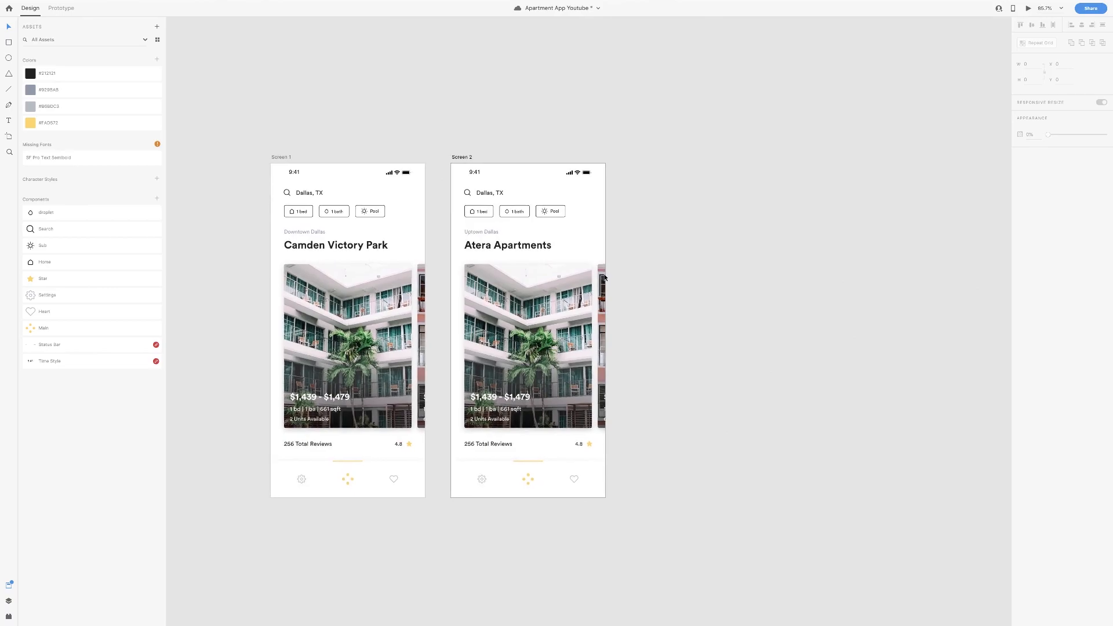
scroll(593, 273, "down", 3)
scroll(592, 275, "up", 2)
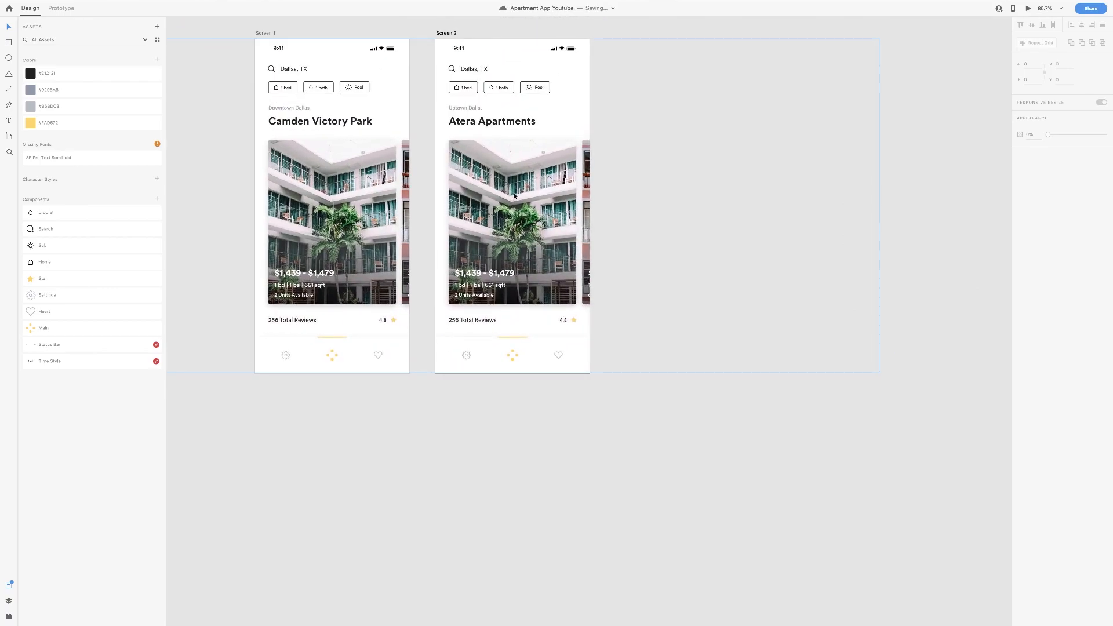
left_click(538, 193)
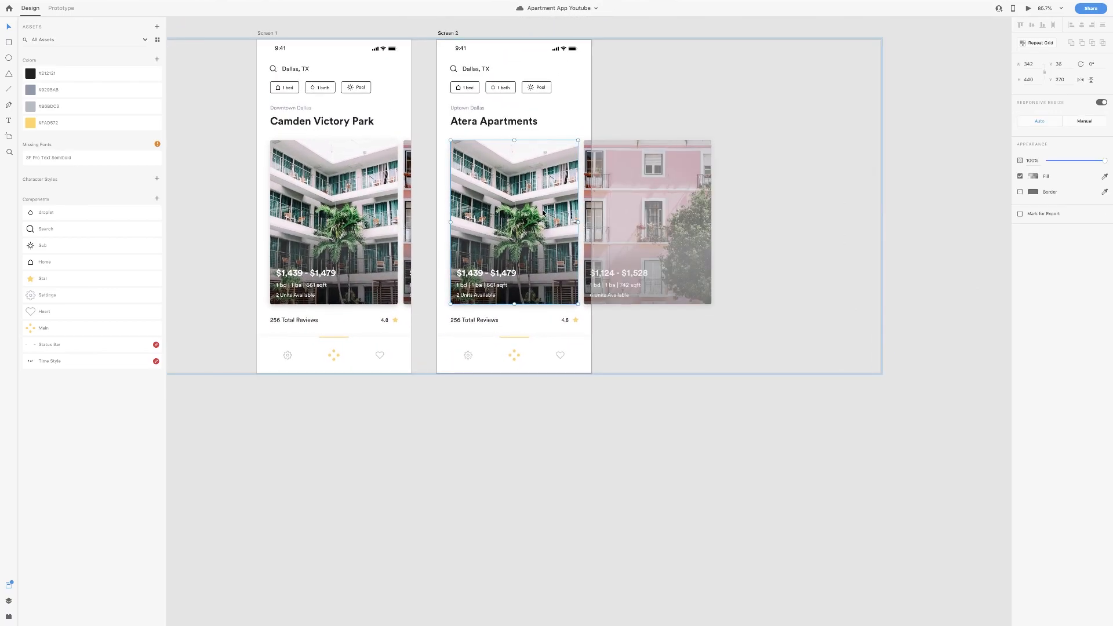
left_click_drag(646, 194, 506, 187)
scroll(455, 74, "up", 3)
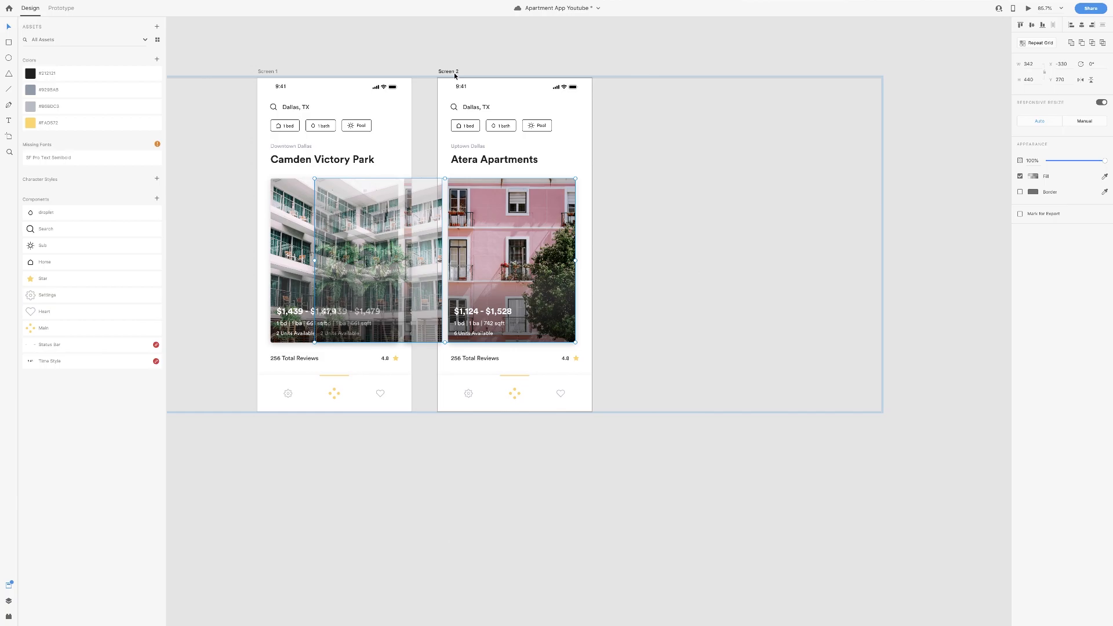
- Fine-tune the Screen 2 cards' horizontal position against the layout grid, with the grid shown only while aligning
key("super+a")
scroll(507, 238, "up", 5)
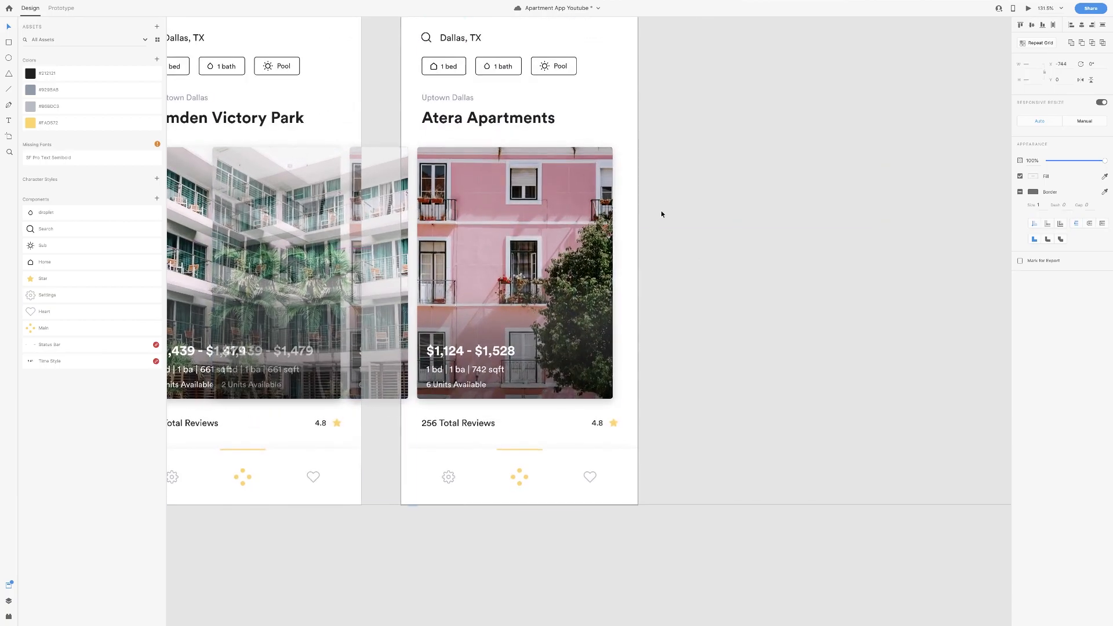
scroll(586, 221, "up", 8)
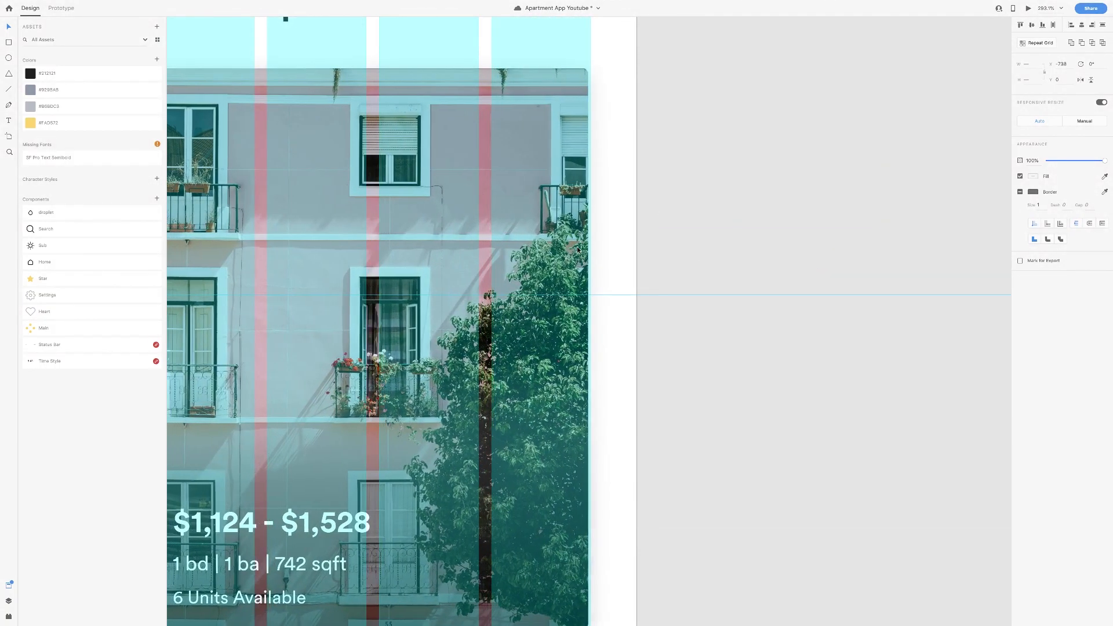
scroll(578, 196, "down", 10)
left_click(442, 48)
left_click(1029, 228)
- In Prototype mode, link Screen 1's Camden Victory Park card to Screen 2 with a Drag trigger and Auto-Animate
scroll(693, 228, "up", 1)
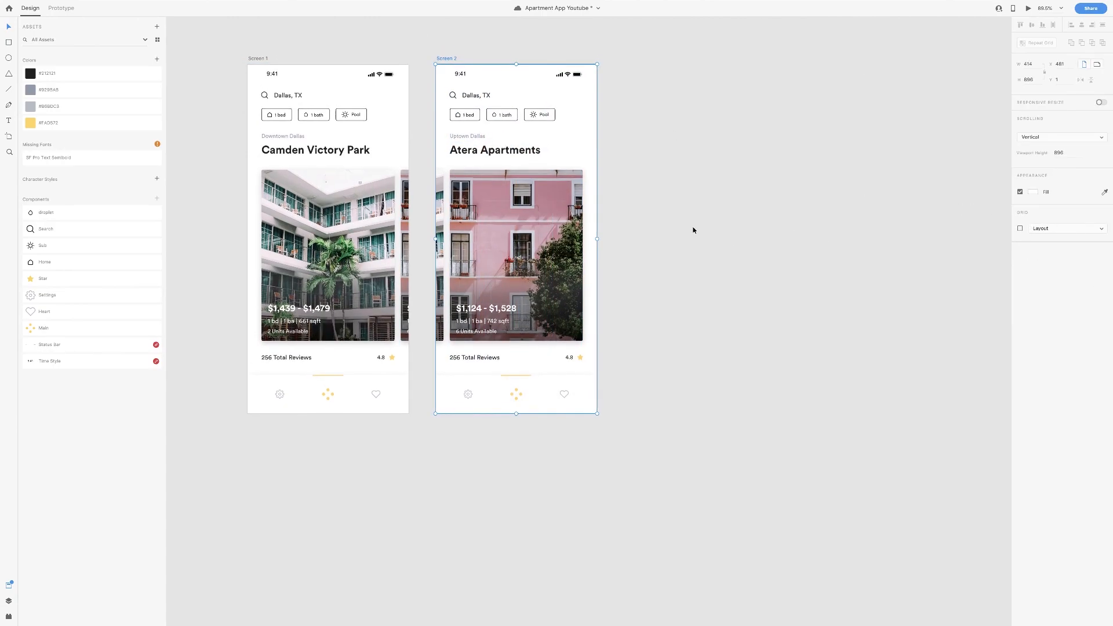
scroll(693, 229, "left", 2)
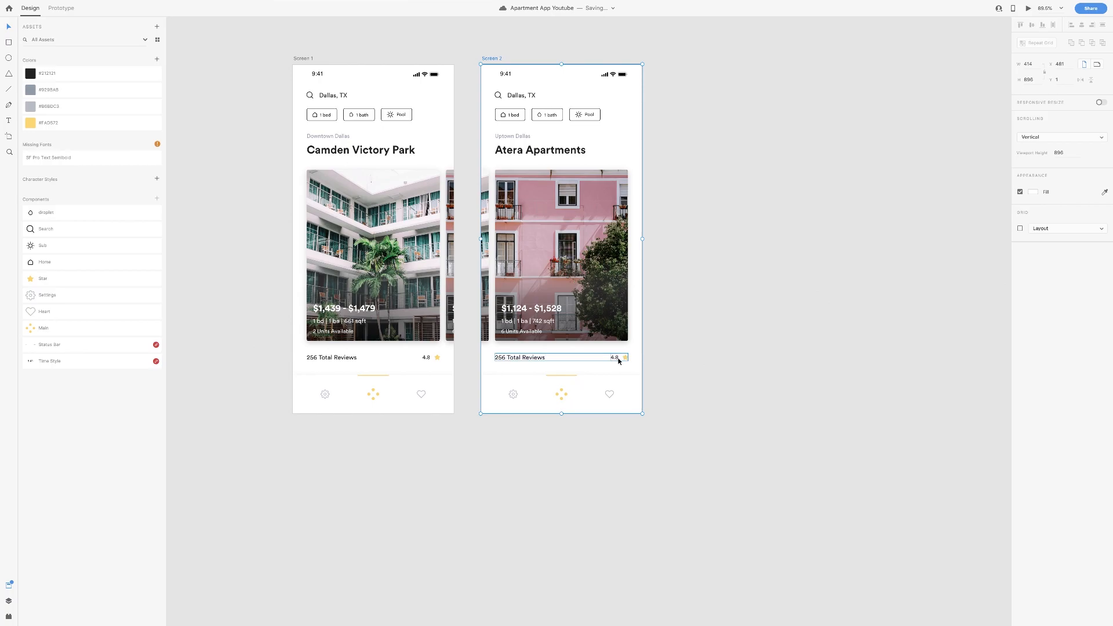
scroll(464, 232, "up", 2)
scroll(464, 232, "left", 2)
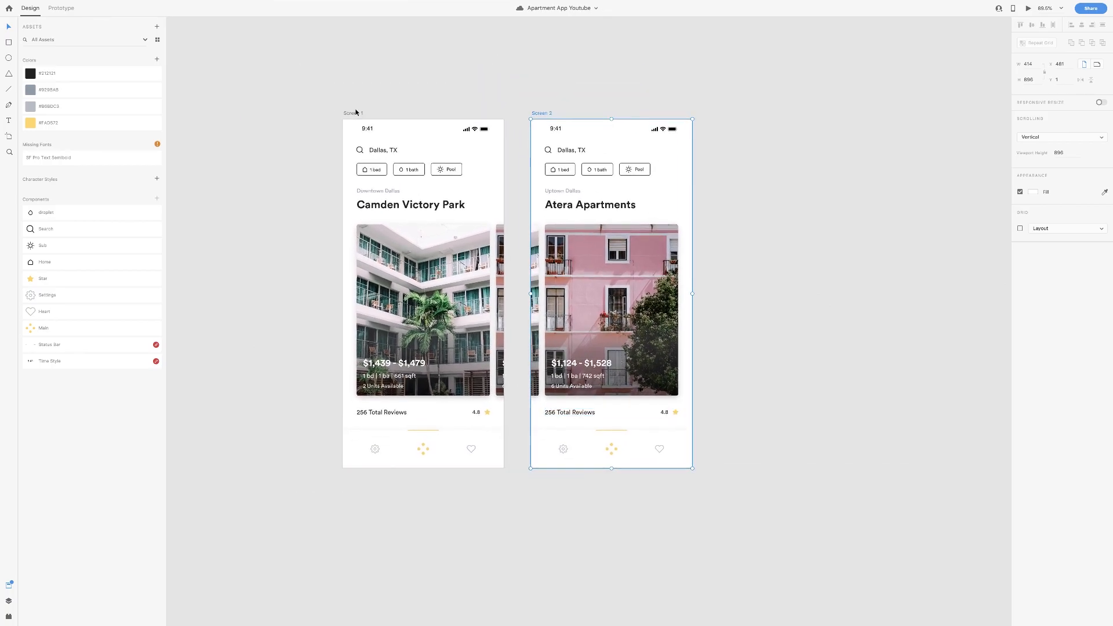
left_click(61, 8)
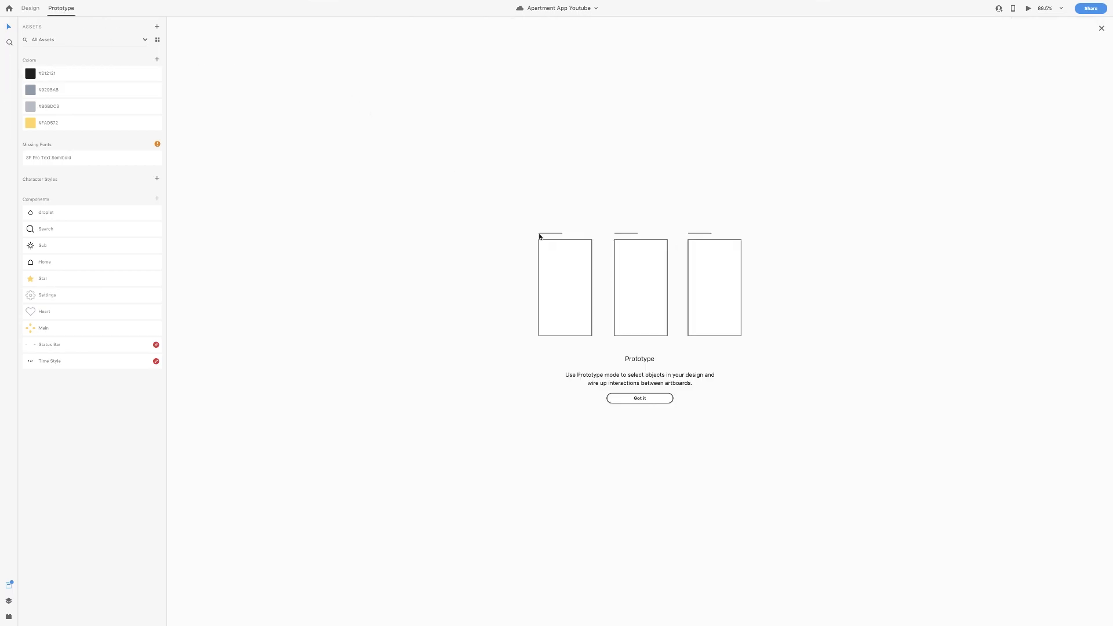
left_click(640, 399)
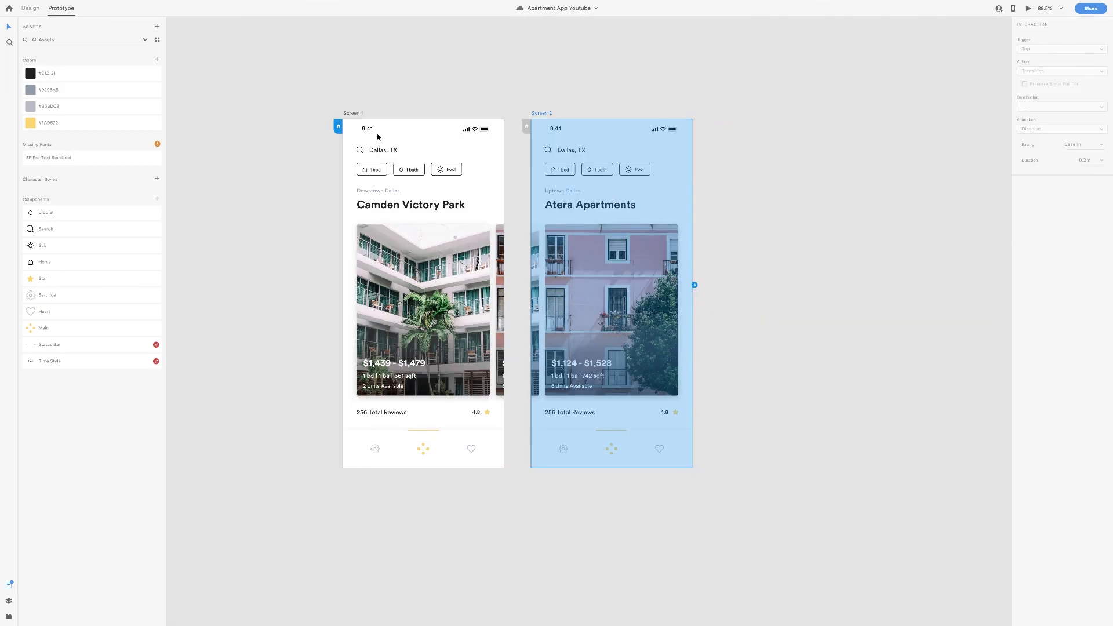
left_click(456, 264)
left_click_drag(492, 310, 610, 170)
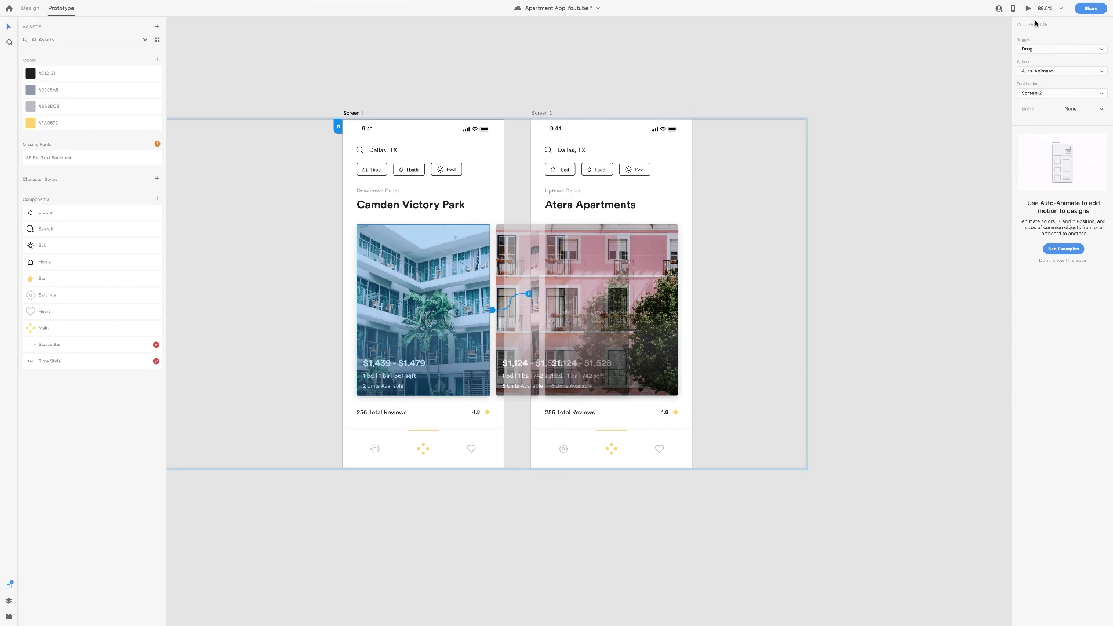
- Link Screen 2's pink building card back to Screen 1 with a Drag trigger and Auto-Animate
left_click(559, 112)
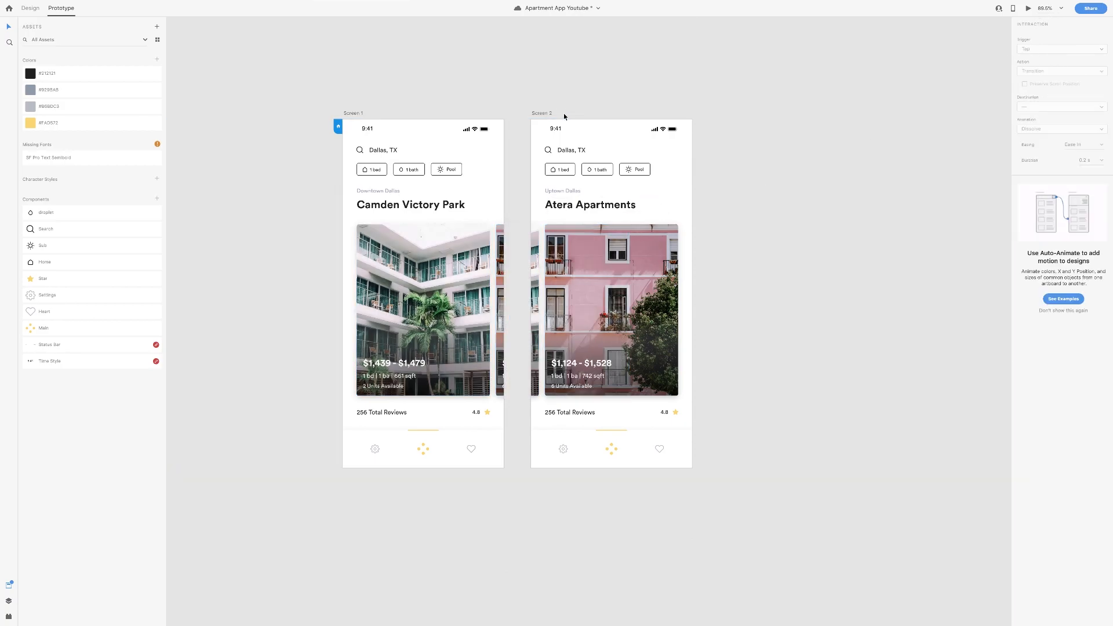
left_click(660, 264)
left_click_drag(681, 311, 354, 136)
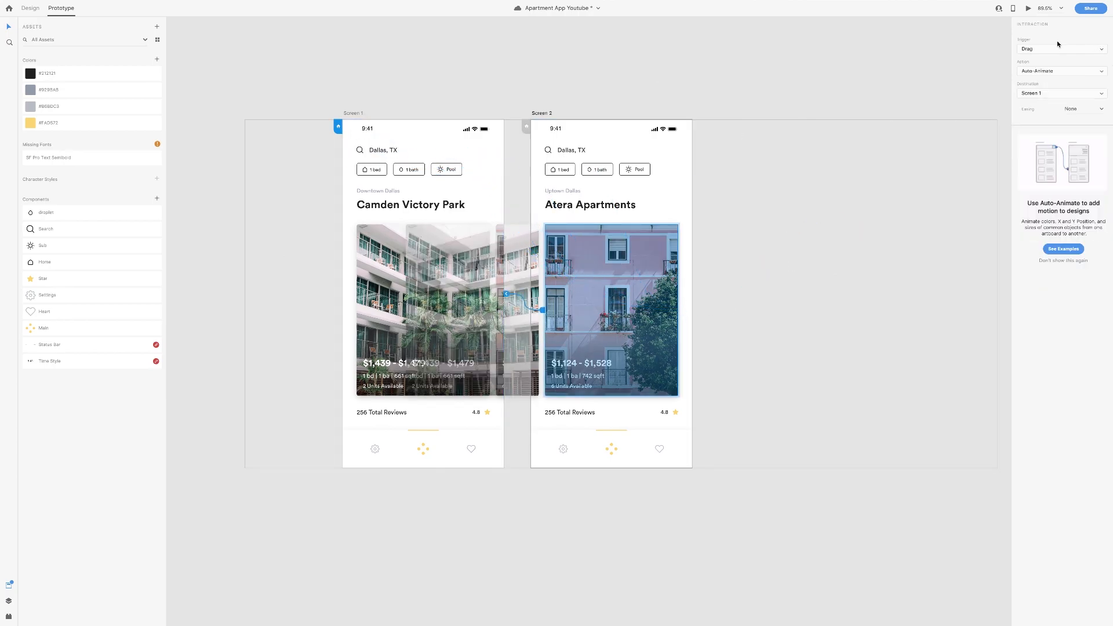
left_click(1005, 25)
- Preview the prototype and swipe the apartment card to test the transition between the two screens
key("super+Return")
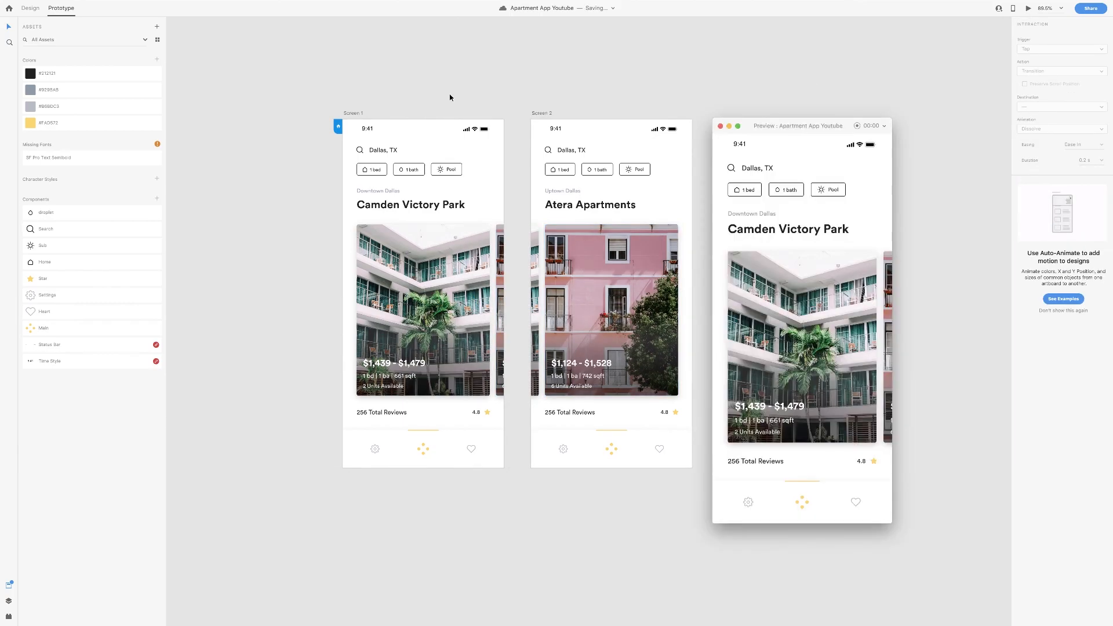
left_click_drag(843, 341, 866, 296)
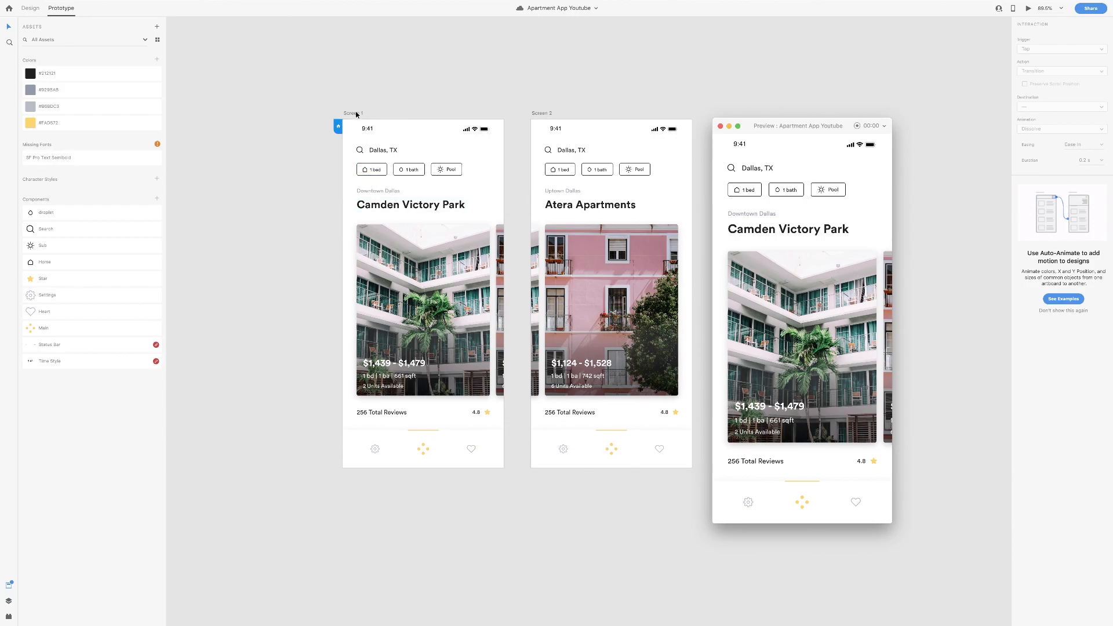
scroll(398, 224, "up", 1)
scroll(398, 223, "down", 5)
scroll(416, 225, "up", 3)
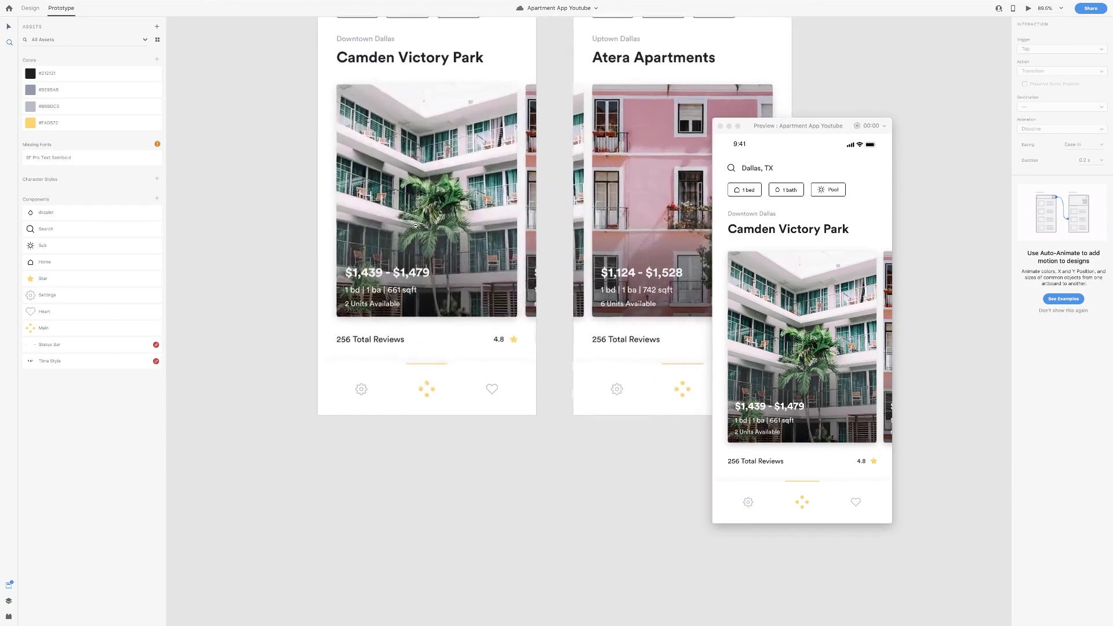
scroll(415, 226, "up", 2)
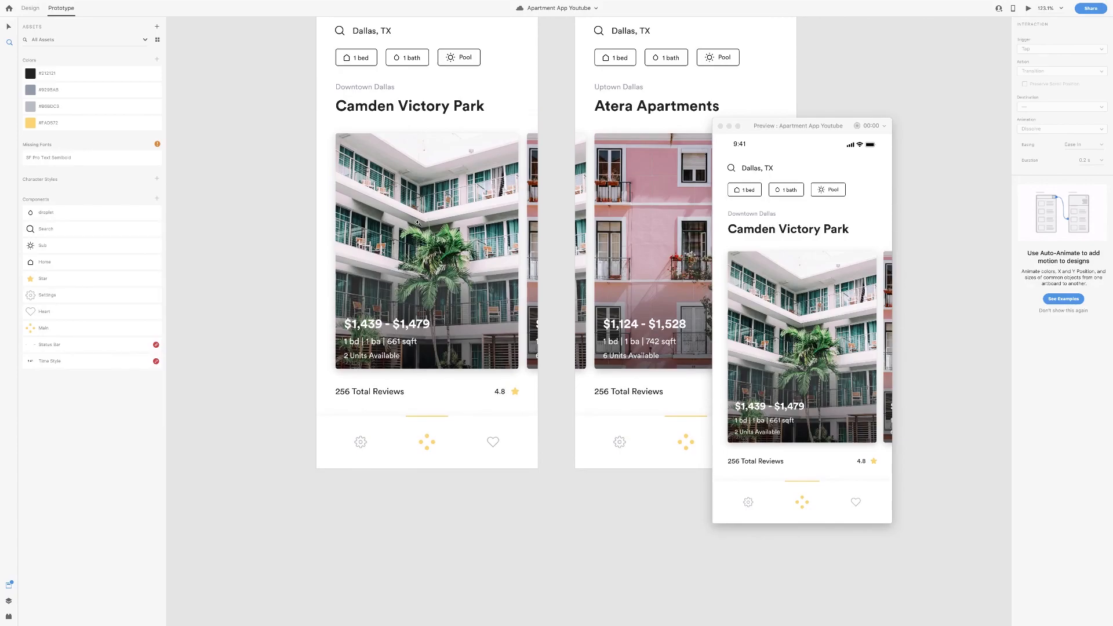
- In Design mode, enlarge the pink building image from its center inside the second card's frame on Screen 1
left_click(211, 43)
left_click(31, 8)
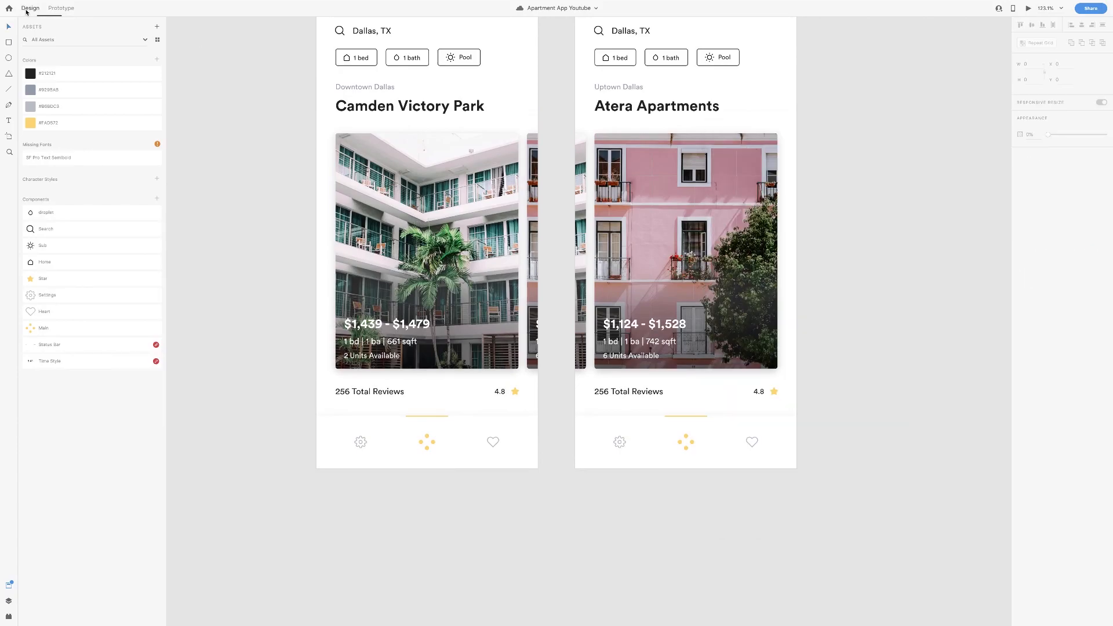
scroll(529, 242, "up", 2)
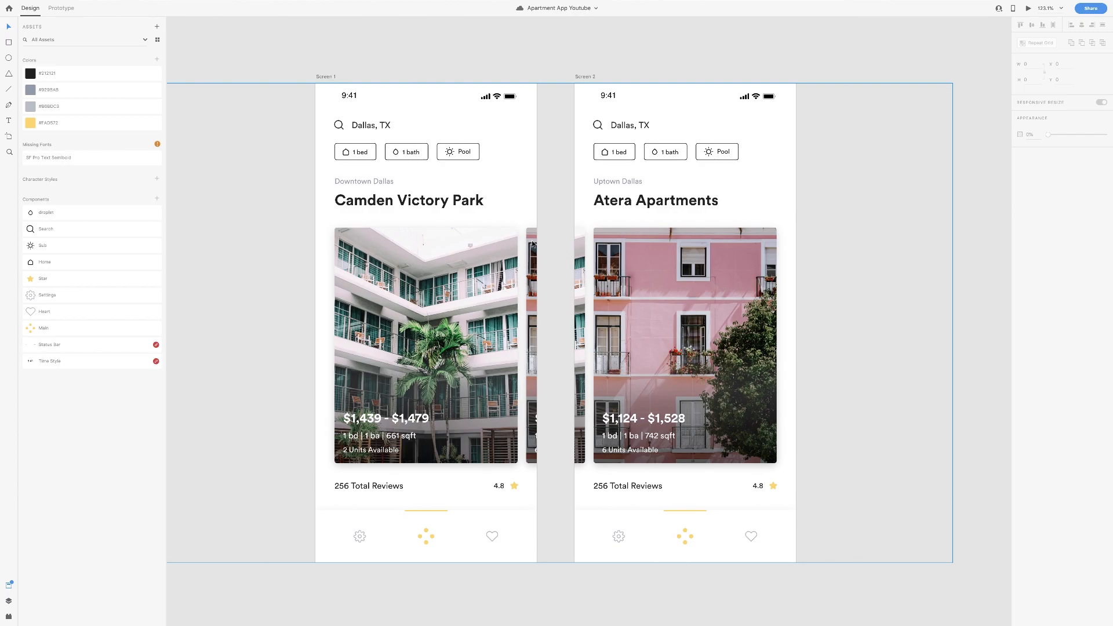
left_click(532, 244)
left_click_drag(533, 246, 539, 248)
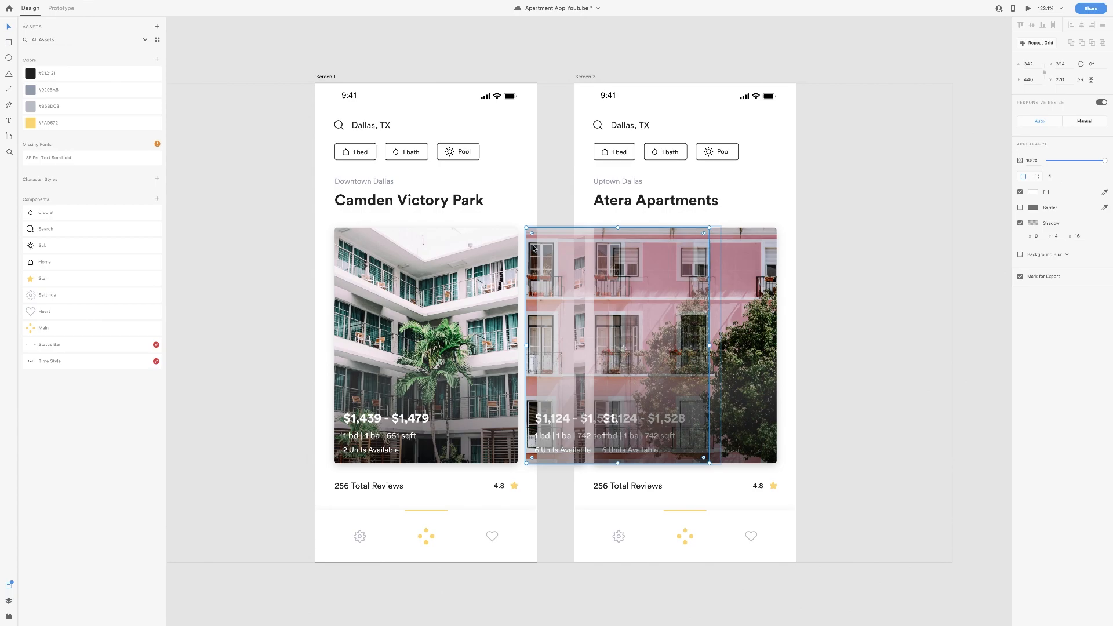
double_click(534, 249)
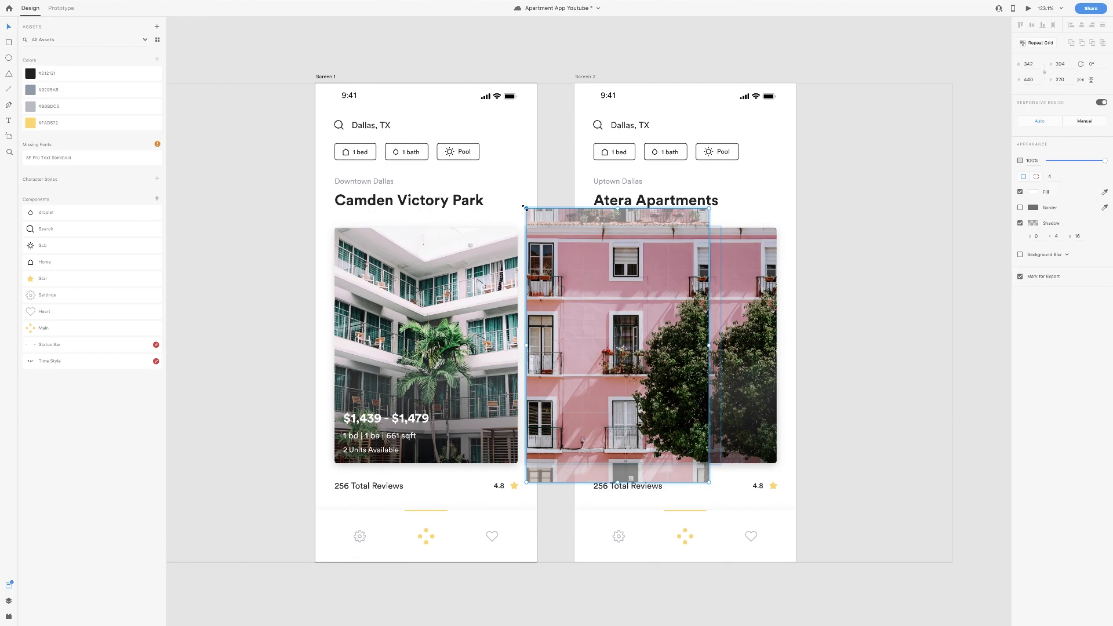
key("alt")
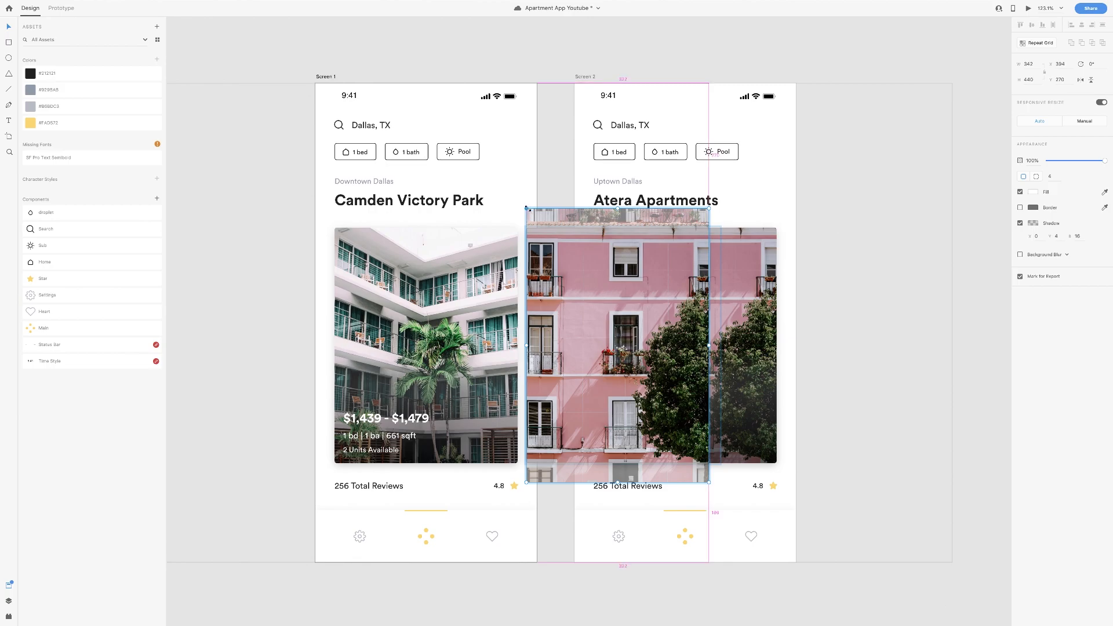
left_click_drag(526, 207, 489, 171)
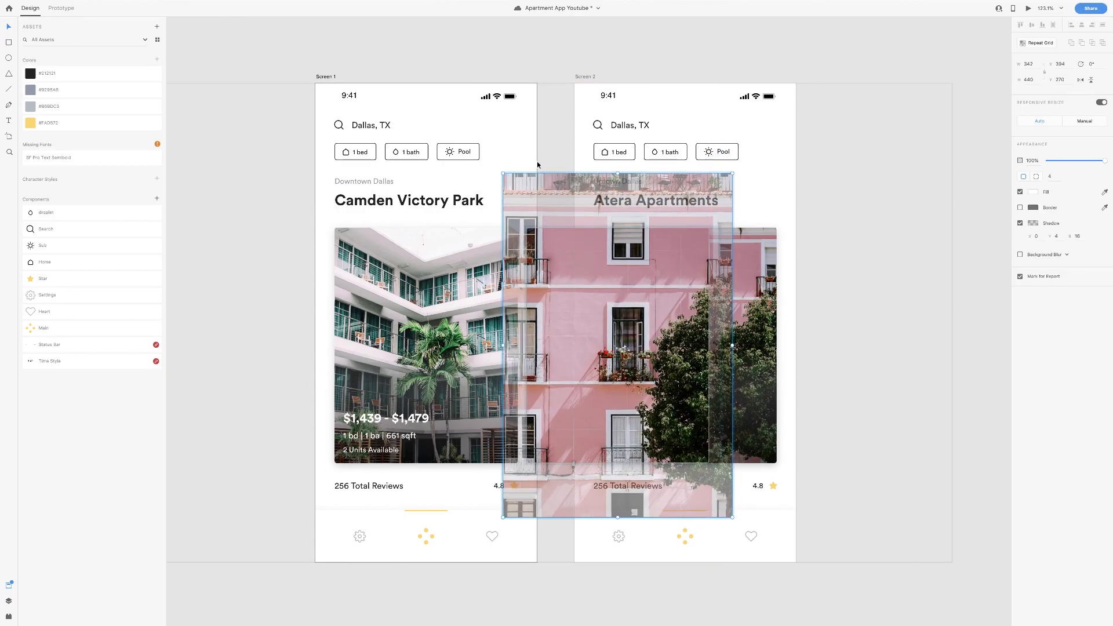
left_click(538, 59)
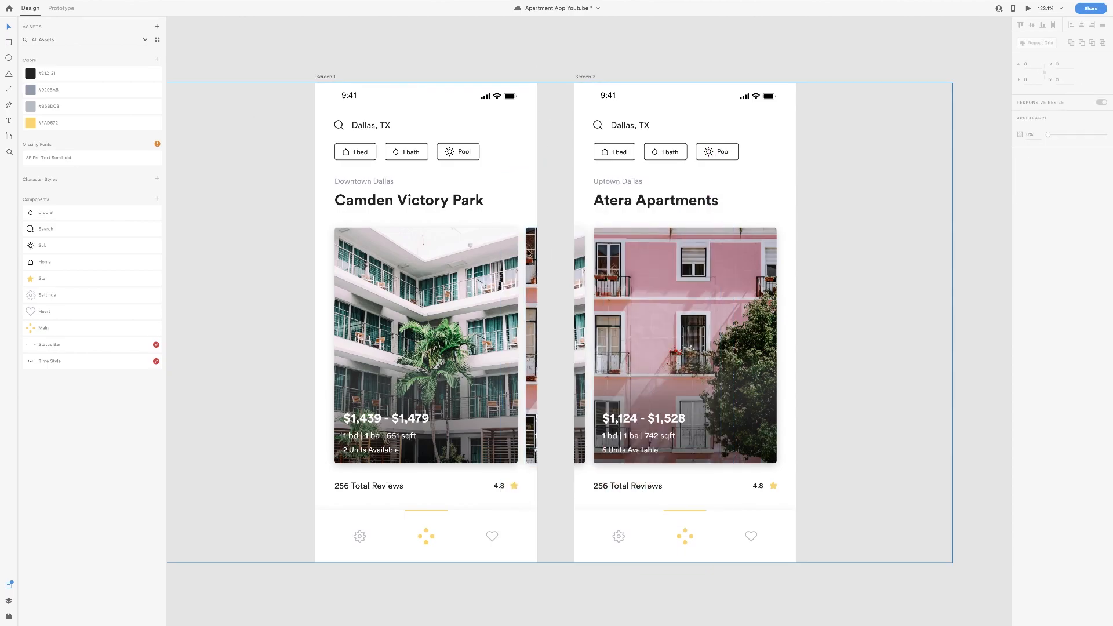
- Shift the enlarged pink building image slightly left within the second card's frame on Screen 1
double_click(530, 252)
left_click(560, 278)
left_click_drag(560, 278, 549, 278)
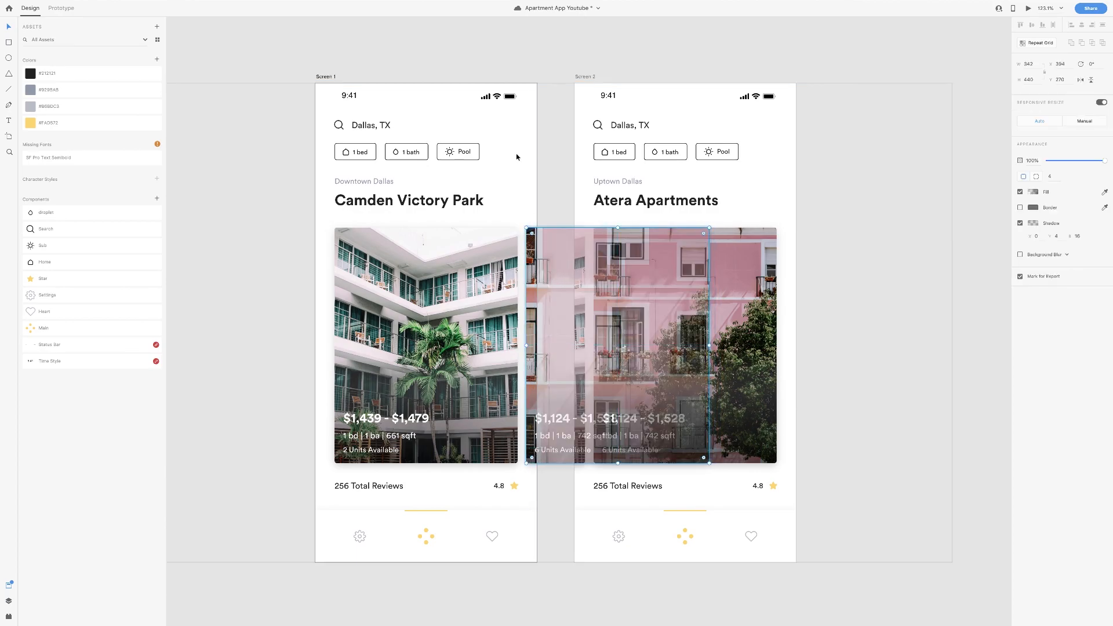
- Preview the prototype, swiping from the Camden Victory Park card to the pink building card and back
key("super+Return")
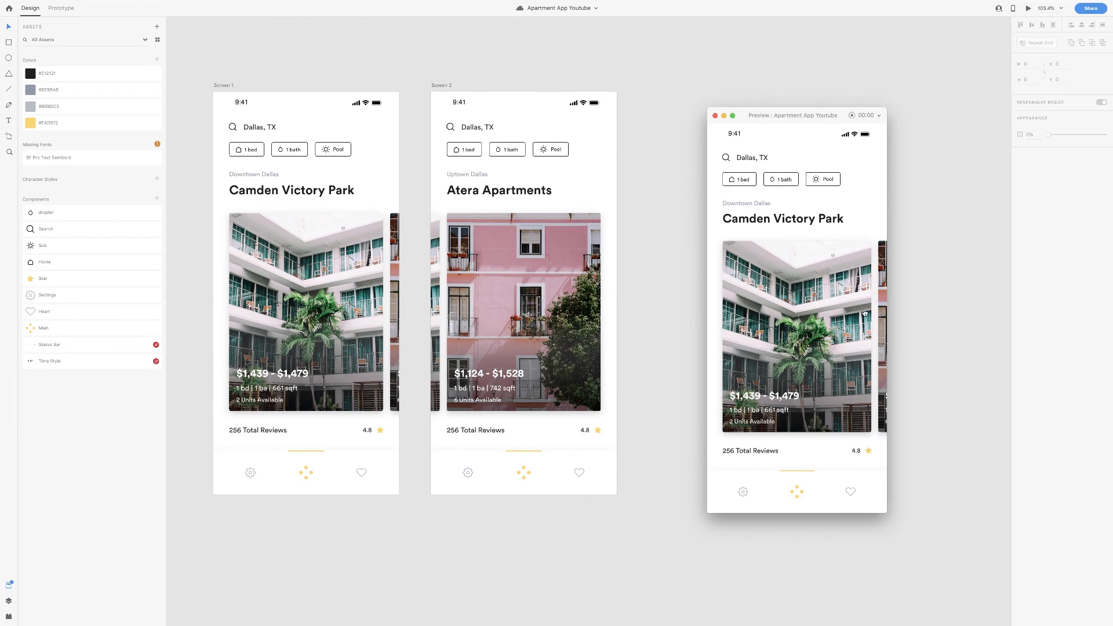
left_click_drag(864, 313, 803, 291)
left_click_drag(733, 293, 800, 295)
- In Prototype mode, set the first card's Auto-Animate link to Screen 2 to a Tap trigger, Ease In-Out easing and 0.8 s duration
left_click(423, 116)
left_click(61, 8)
left_click(379, 314)
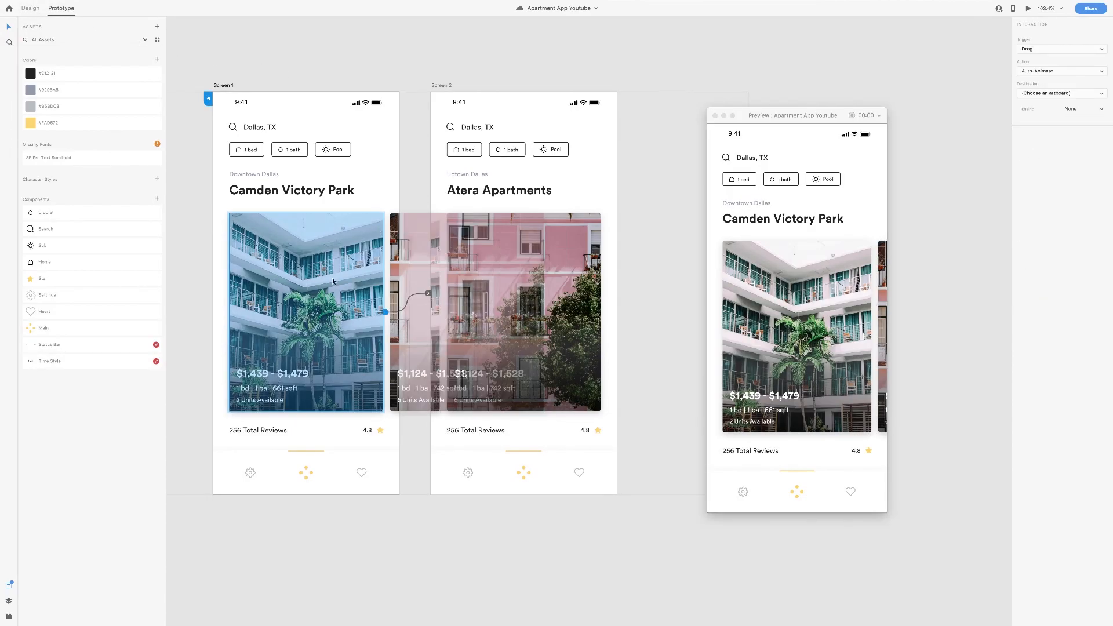
left_click(1037, 49)
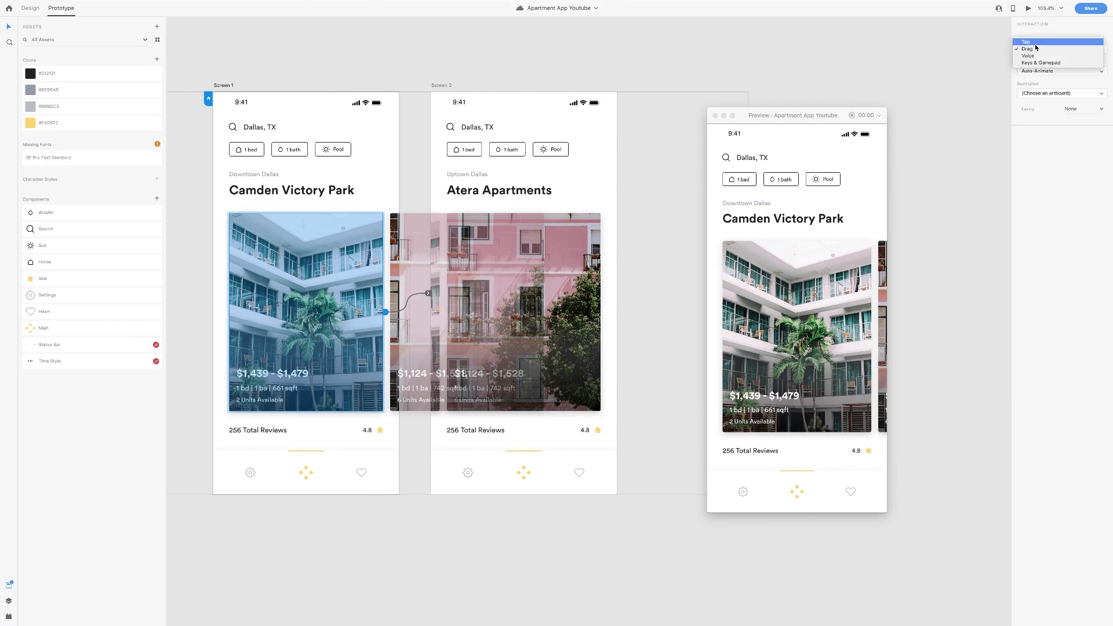
left_click(1035, 43)
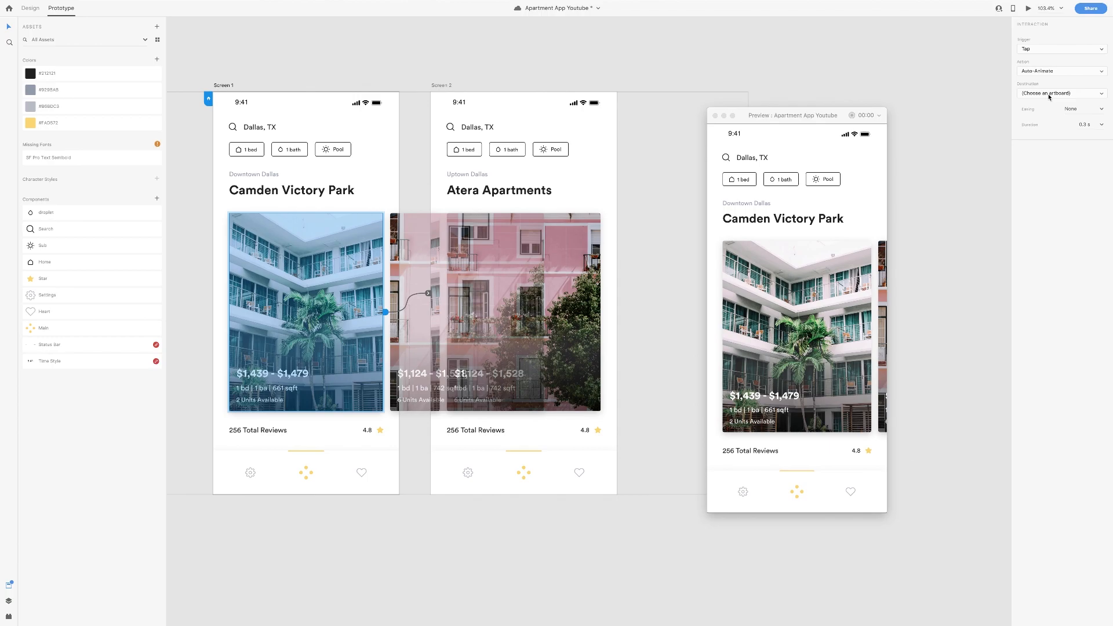
left_click(1099, 109)
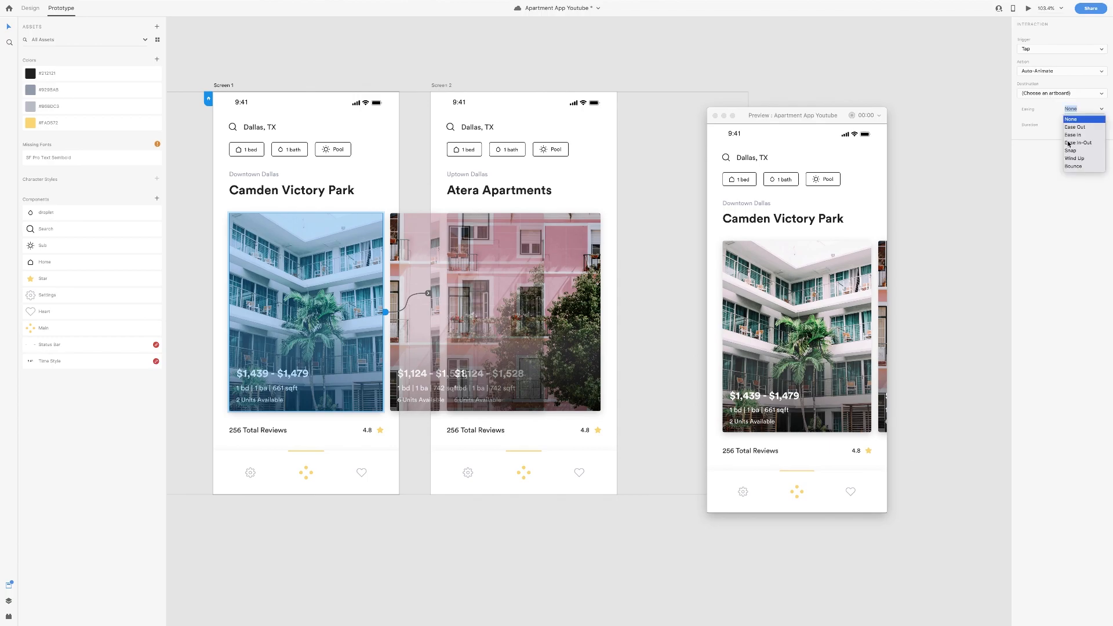
left_click(1074, 143)
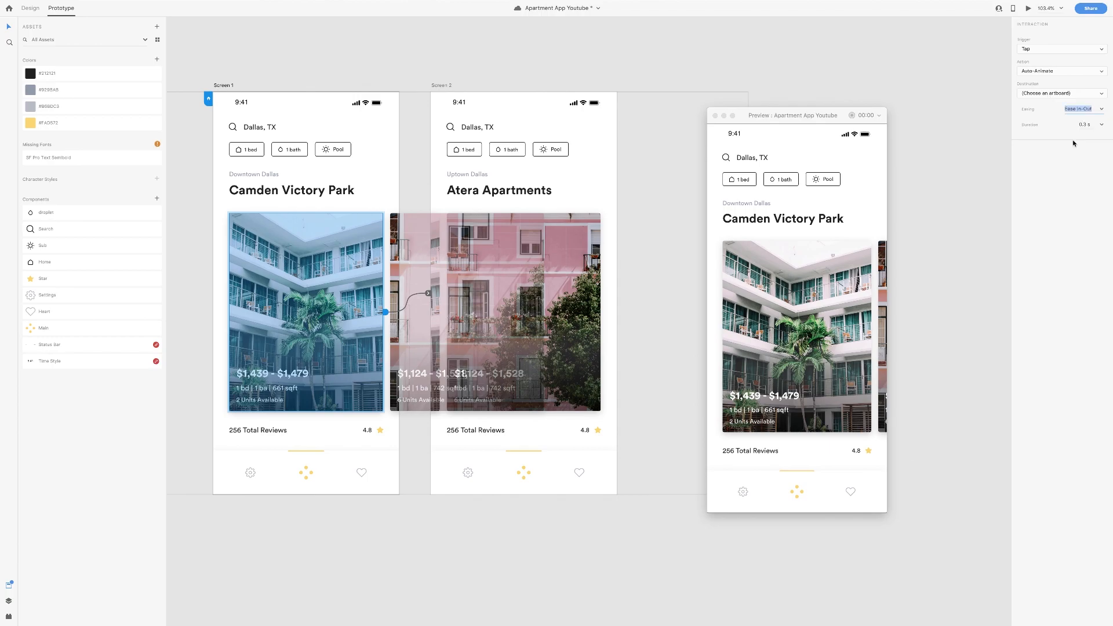
left_click(1102, 125)
left_click(1086, 159)
- Test the tap transition between the two apartment cards in the preview
left_click(829, 272)
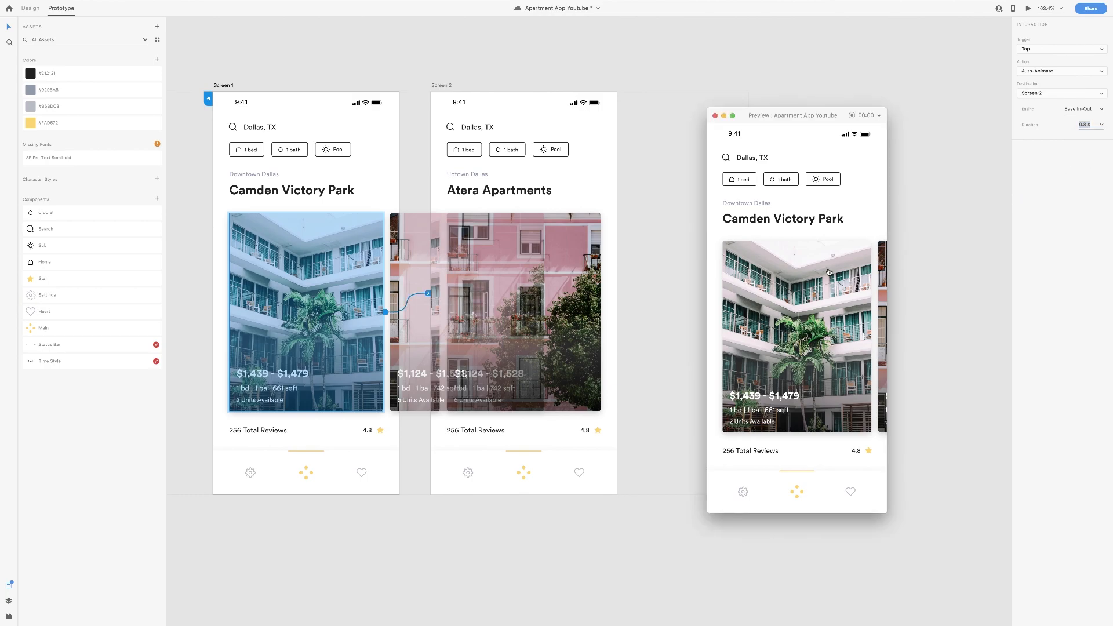
left_click(840, 298)
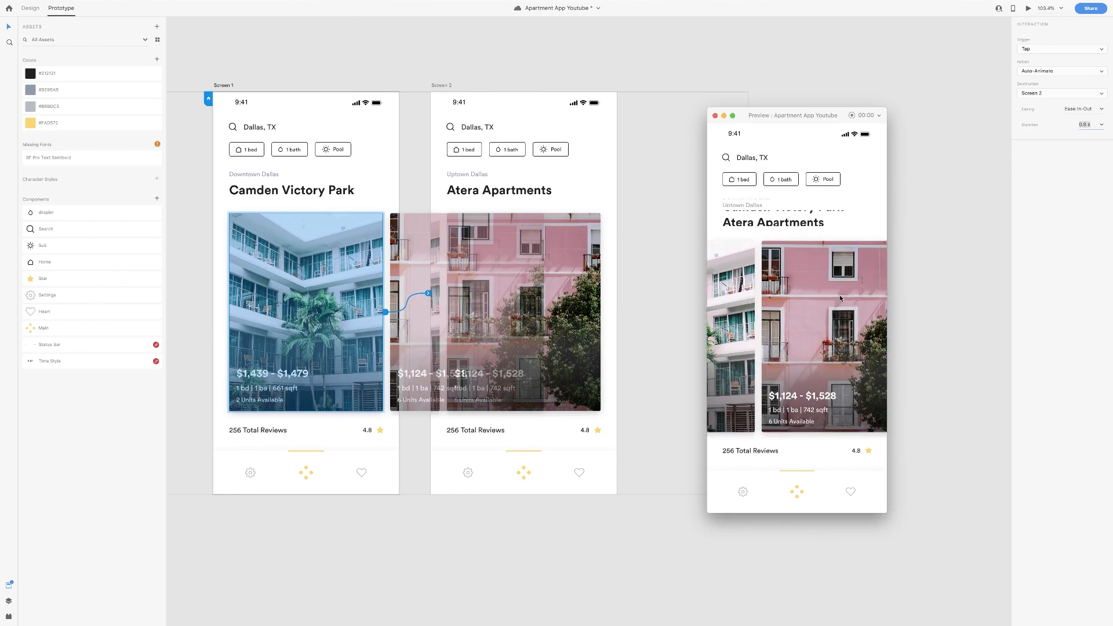
left_click(770, 300)
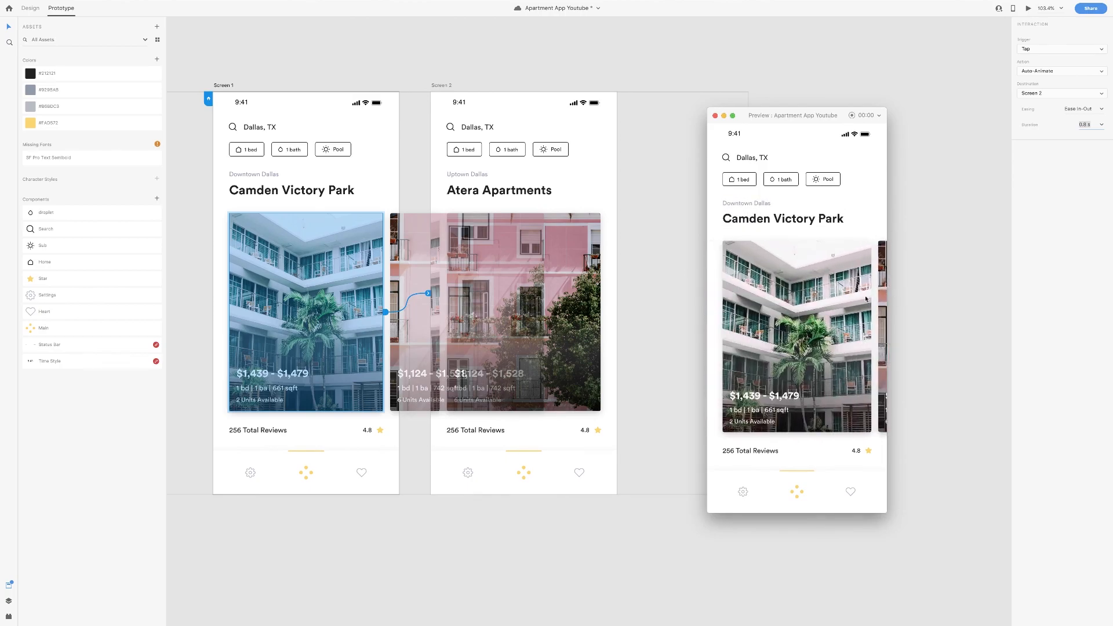
left_click(866, 300)
left_click(878, 298)
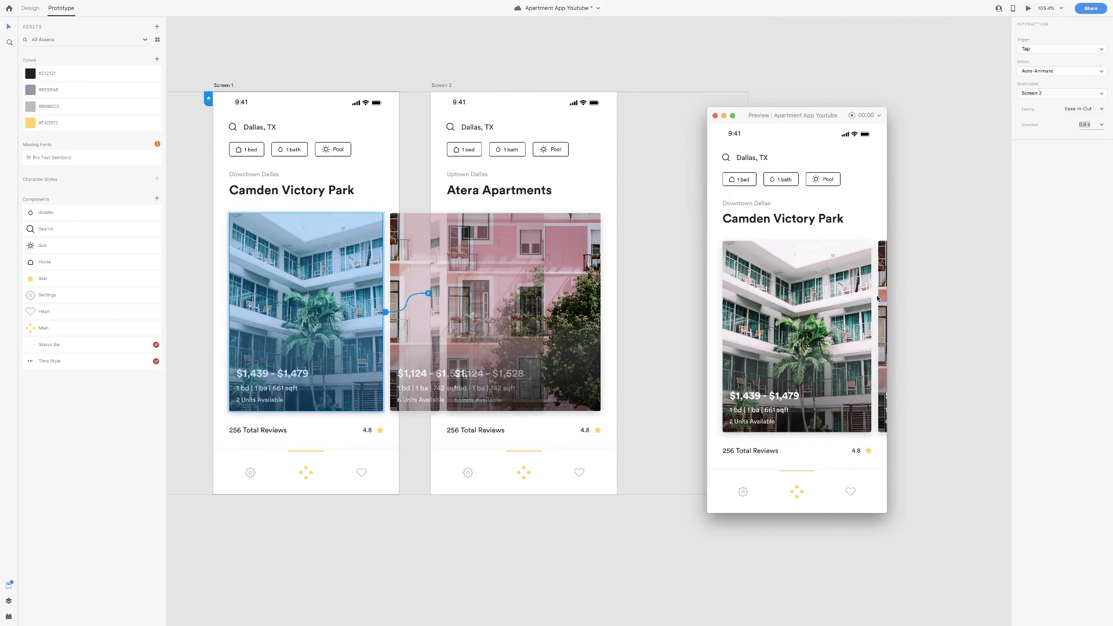